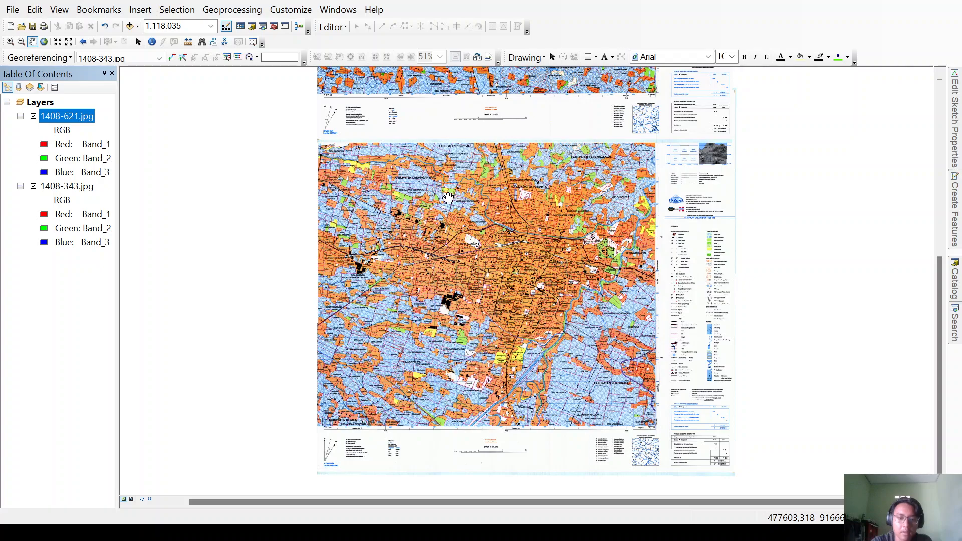
Compare the Gemolong and Surakarta map sheets by hiding and reshowing 1408-343.jpg, and collapse that layer's legend
{"action": "left_click_drag", "start_coordinate": [448, 197], "coordinate": [437, 326]}
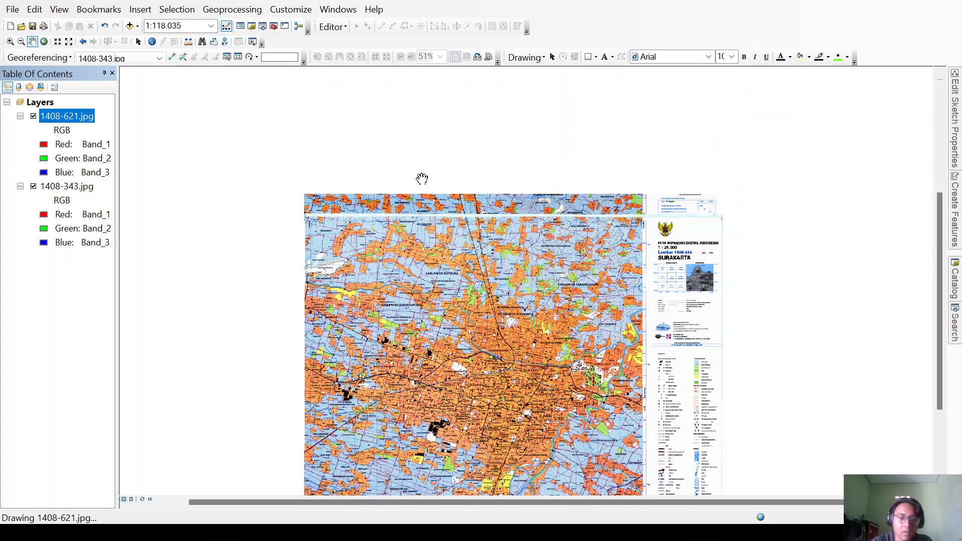
{"action": "left_click_drag", "start_coordinate": [421, 179], "coordinate": [397, 310]}
{"action": "left_click_drag", "start_coordinate": [446, 209], "coordinate": [454, 320]}
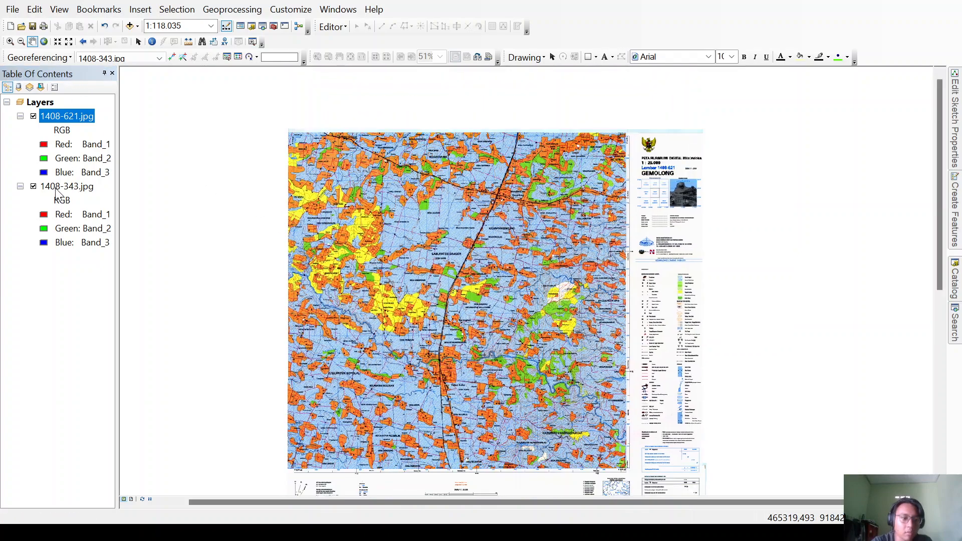
{"action": "left_click", "coordinate": [33, 186]}
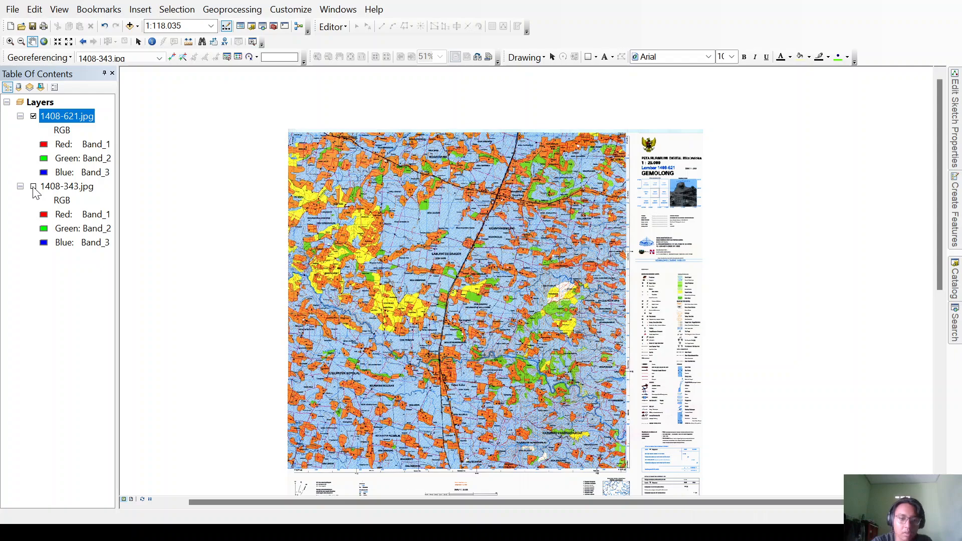
{"action": "left_click_drag", "start_coordinate": [417, 311], "coordinate": [487, 287]}
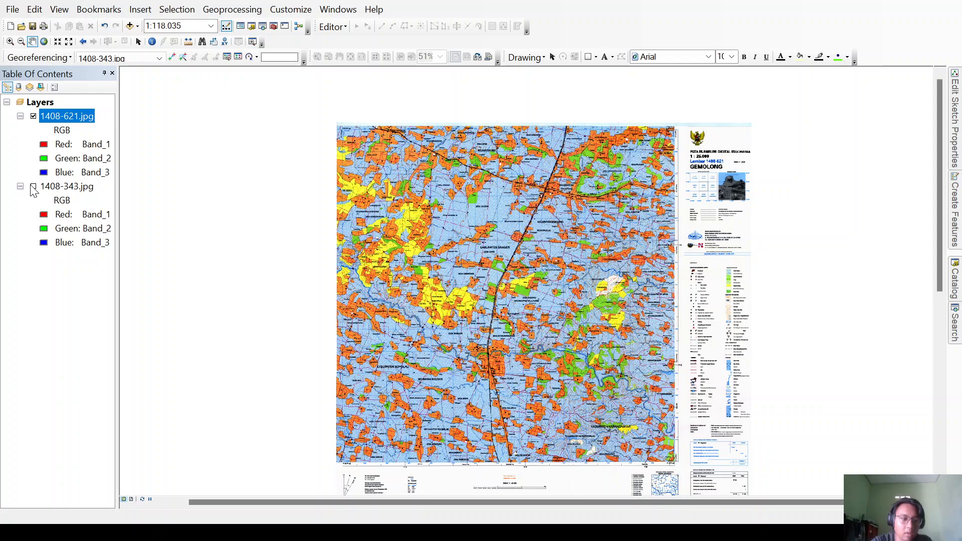
{"action": "left_click", "coordinate": [20, 186]}
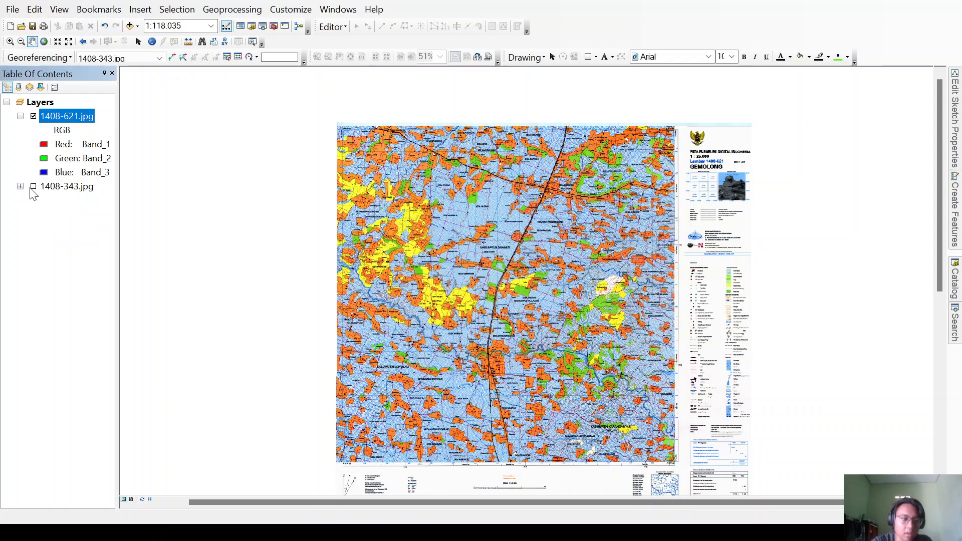
{"action": "left_click", "coordinate": [32, 188]}
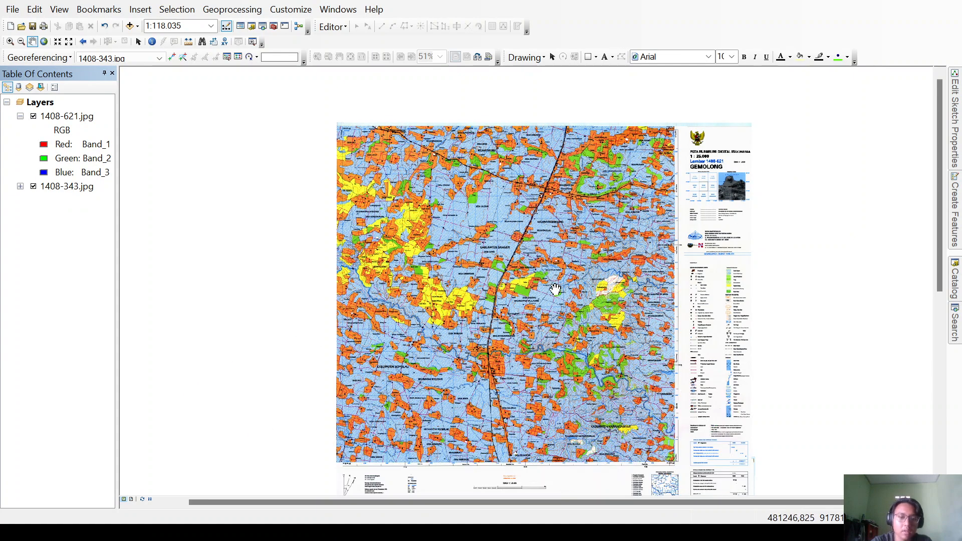
Inspect the Surakarta sheet below the Gemolong sheet and toggle the visibility of 1408-343.jpg
{"action": "left_click_drag", "start_coordinate": [555, 289], "coordinate": [542, 209]}
{"action": "left_click_drag", "start_coordinate": [584, 357], "coordinate": [553, 269]}
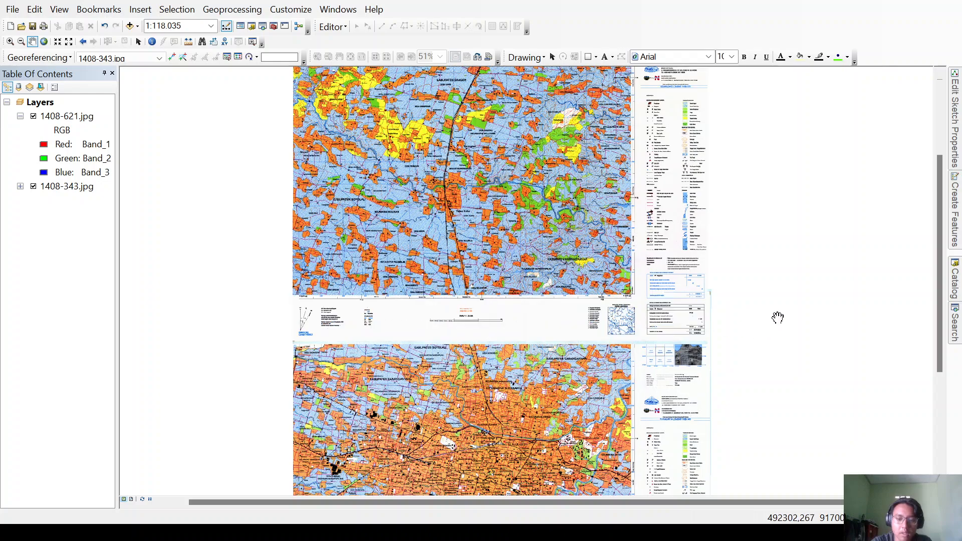
{"action": "left_click_drag", "start_coordinate": [788, 284], "coordinate": [751, 170]}
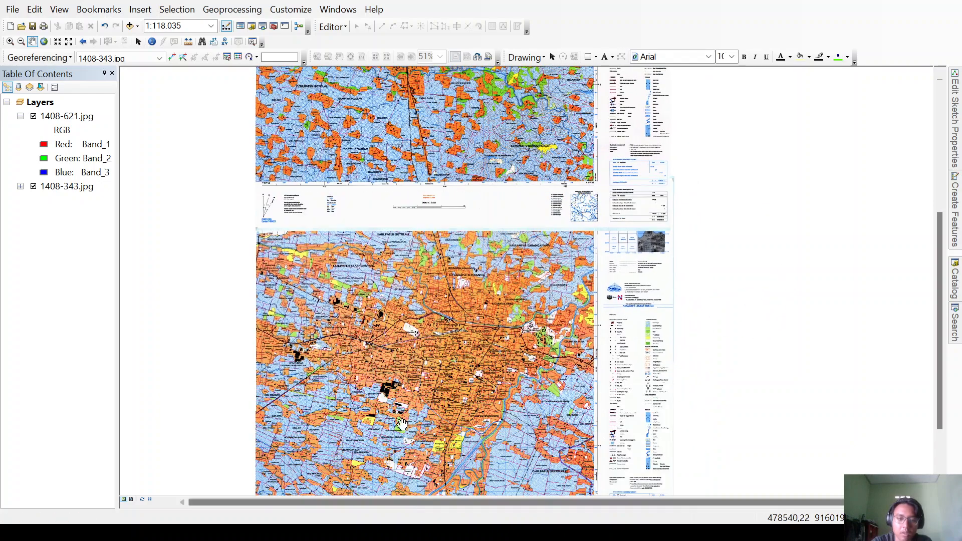
{"action": "left_click_drag", "start_coordinate": [403, 425], "coordinate": [393, 330]}
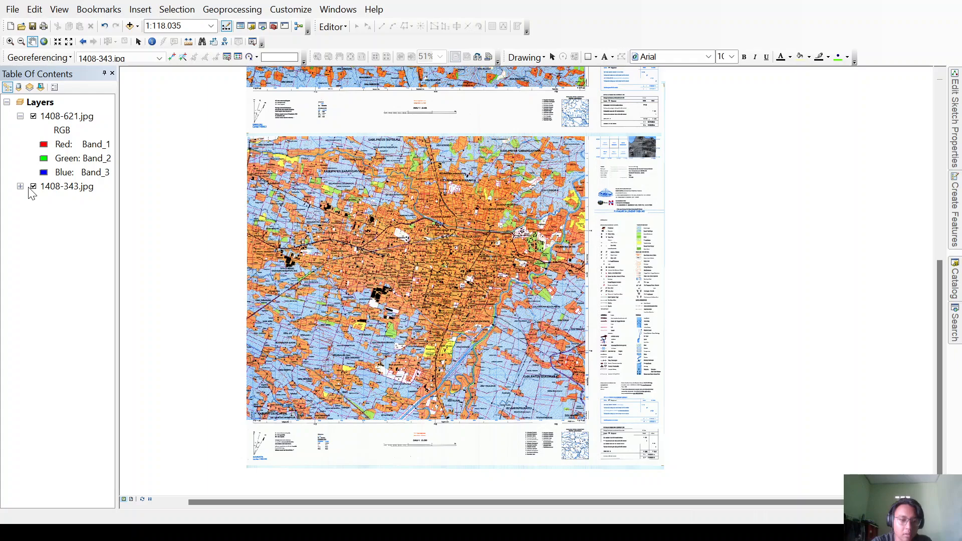
{"action": "left_click", "coordinate": [33, 187]}
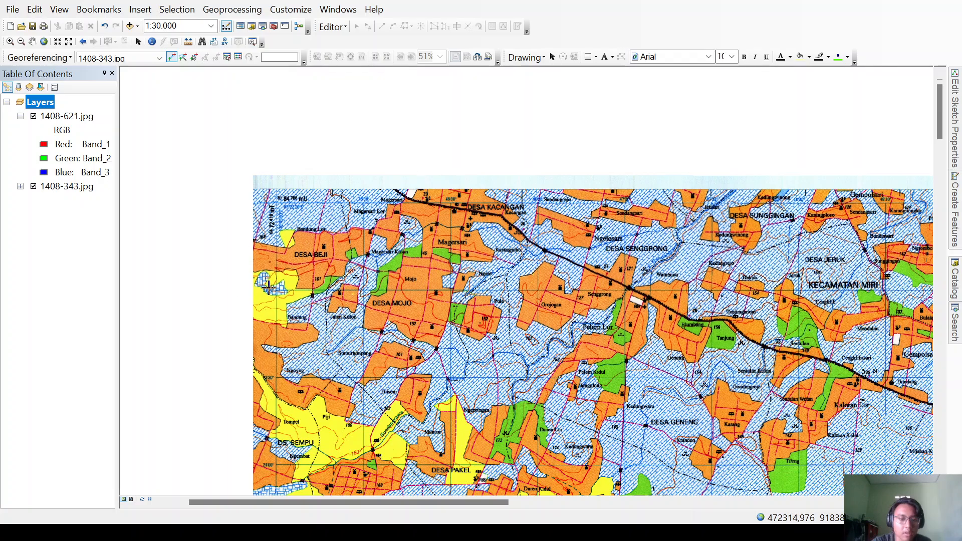
Try to add a georeferencing control point at the northwest grid corner of the 1408-621.jpg sheet
{"action": "scroll", "coordinate": [301, 228], "scroll_direction": "up", "scroll_amount": 1}
{"action": "scroll", "coordinate": [273, 200], "scroll_direction": "up", "scroll_amount": 3}
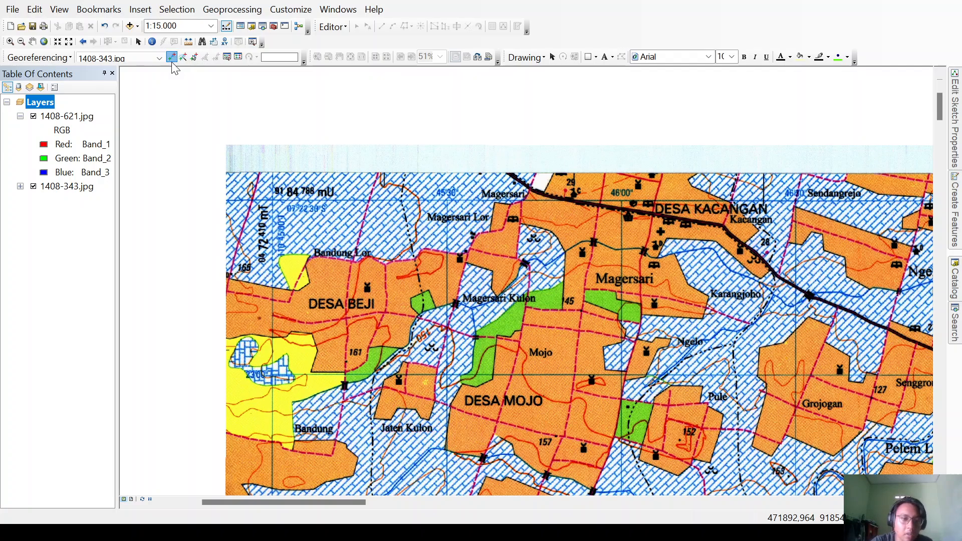
{"action": "left_click", "coordinate": [171, 57]}
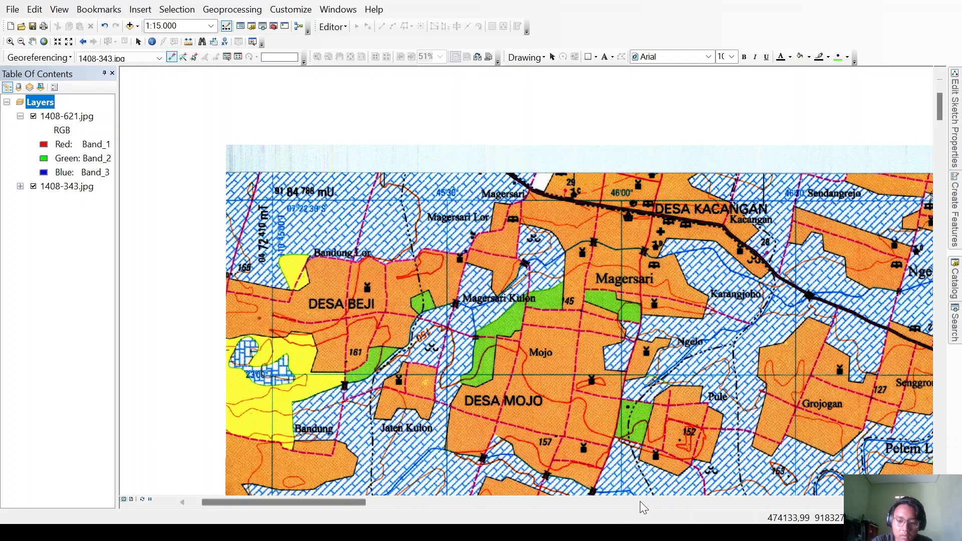
{"action": "left_click", "coordinate": [274, 200]}
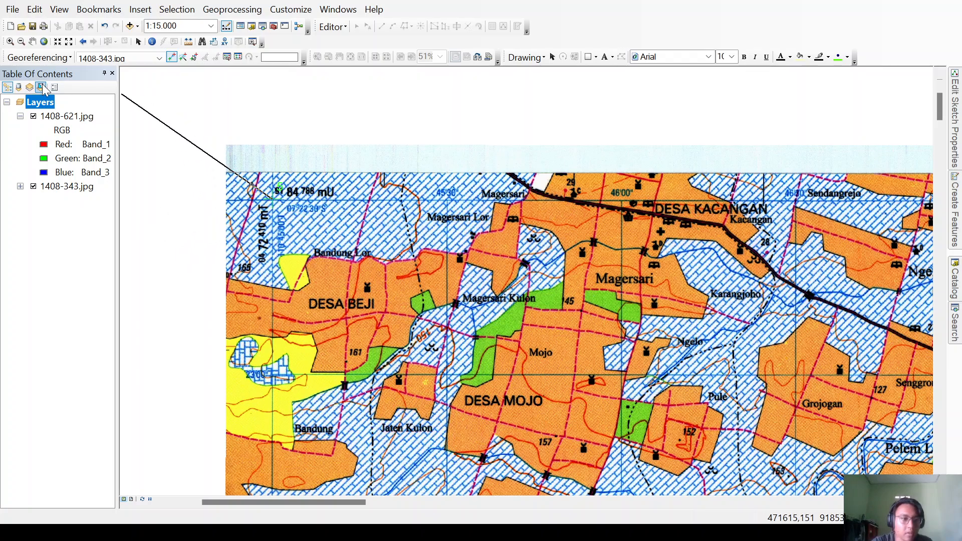
{"action": "left_click", "coordinate": [274, 198]}
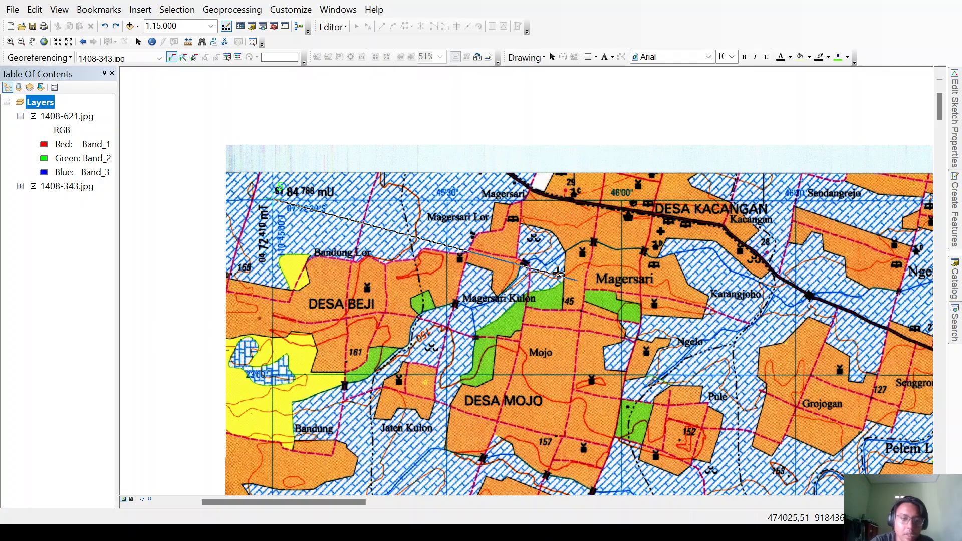
Examine the coordinate labels along the northern edge of 1408-621.jpg and return to the control point at its northwest corner
{"action": "scroll", "coordinate": [294, 197], "scroll_direction": "down", "scroll_amount": 3}
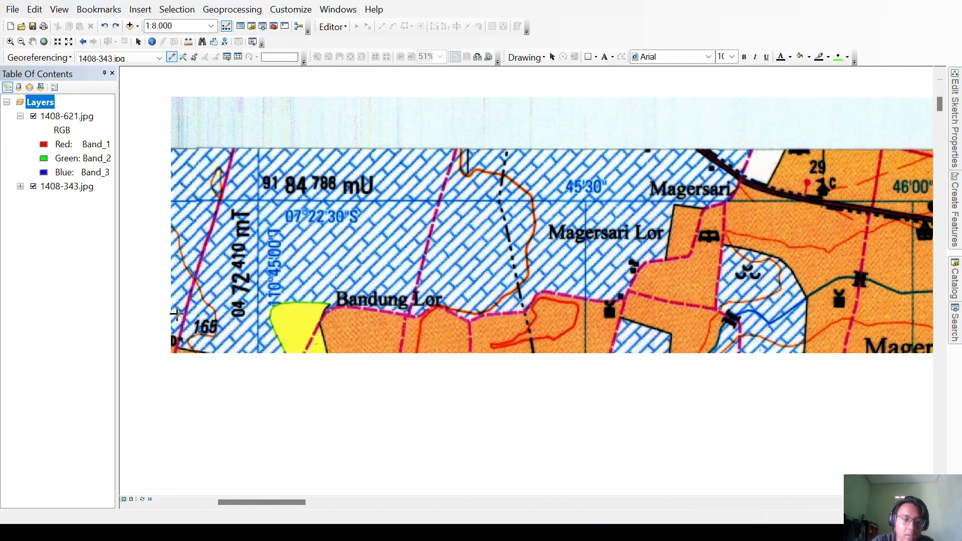
{"action": "scroll", "coordinate": [292, 221], "scroll_direction": "up", "scroll_amount": 2}
{"action": "scroll", "coordinate": [290, 242], "scroll_direction": "up", "scroll_amount": 2}
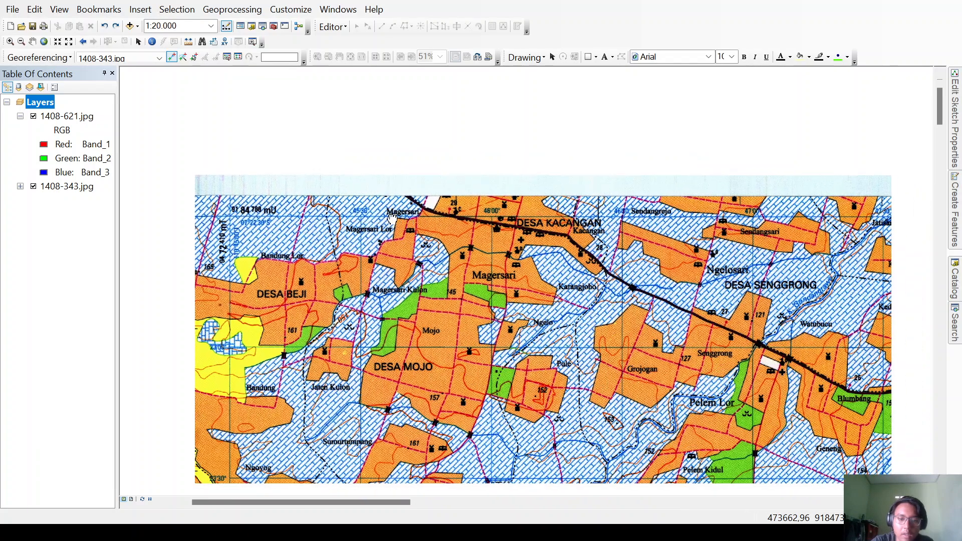
{"action": "left_click_drag", "start_coordinate": [392, 219], "coordinate": [232, 187]}
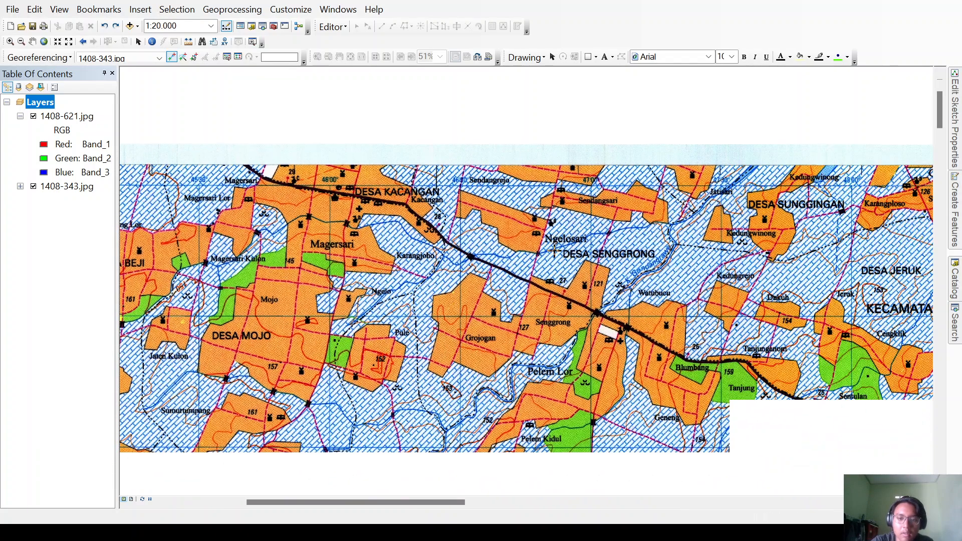
{"action": "left_click_drag", "start_coordinate": [558, 197], "coordinate": [251, 195]}
{"action": "left_click_drag", "start_coordinate": [723, 199], "coordinate": [452, 194]}
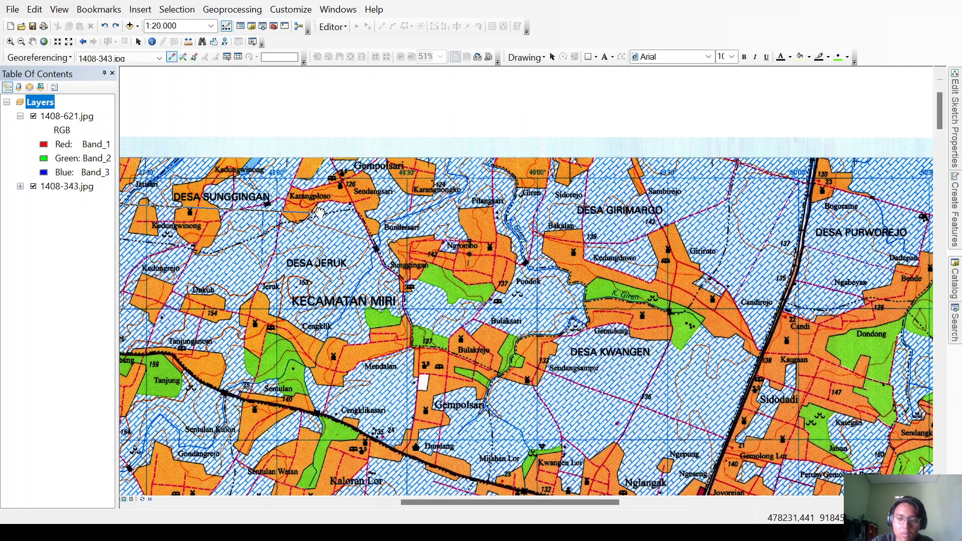
{"action": "left_click_drag", "start_coordinate": [315, 208], "coordinate": [834, 108]}
{"action": "left_click_drag", "start_coordinate": [338, 150], "coordinate": [648, 259]}
{"action": "left_click_drag", "start_coordinate": [485, 226], "coordinate": [612, 254]}
{"action": "scroll", "coordinate": [477, 226], "scroll_direction": "up", "scroll_amount": 1}
{"action": "scroll", "coordinate": [476, 226], "scroll_direction": "up", "scroll_amount": 3}
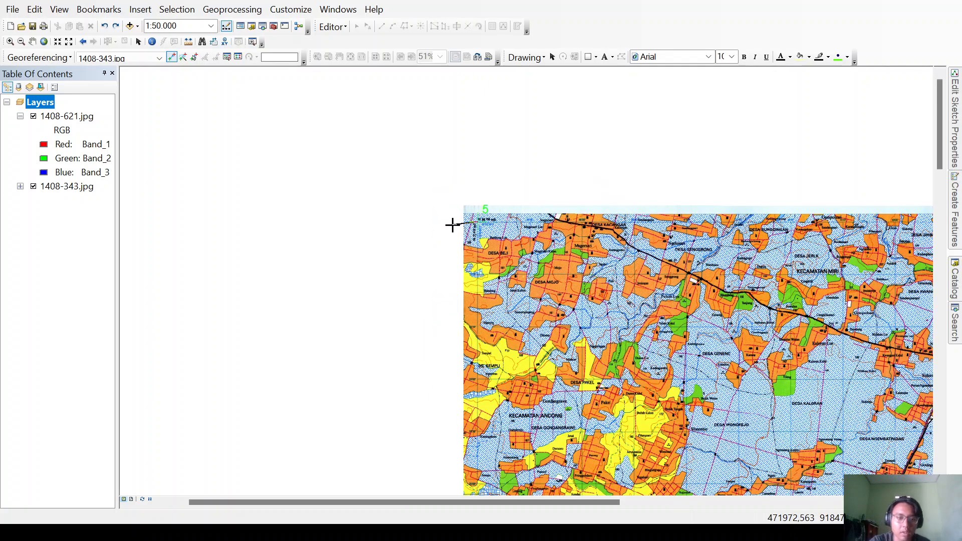
{"action": "left_click", "coordinate": [479, 219]}
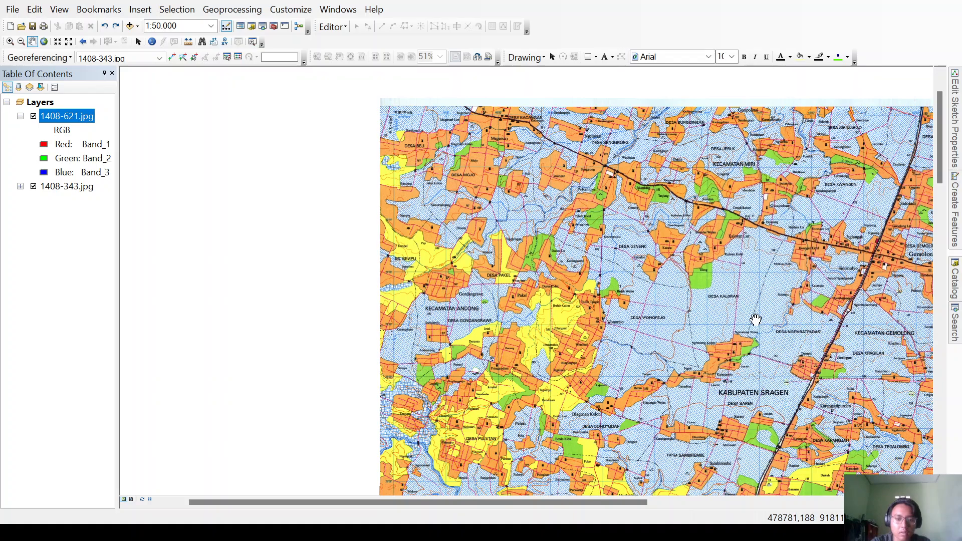
Examine the Gemolong sheet down to its seam with the Surakarta sheet around Desa Rejosari and Desa Jeruksawit
{"action": "left_click_drag", "start_coordinate": [755, 320], "coordinate": [474, 269]}
{"action": "left_click_drag", "start_coordinate": [658, 340], "coordinate": [491, 311]}
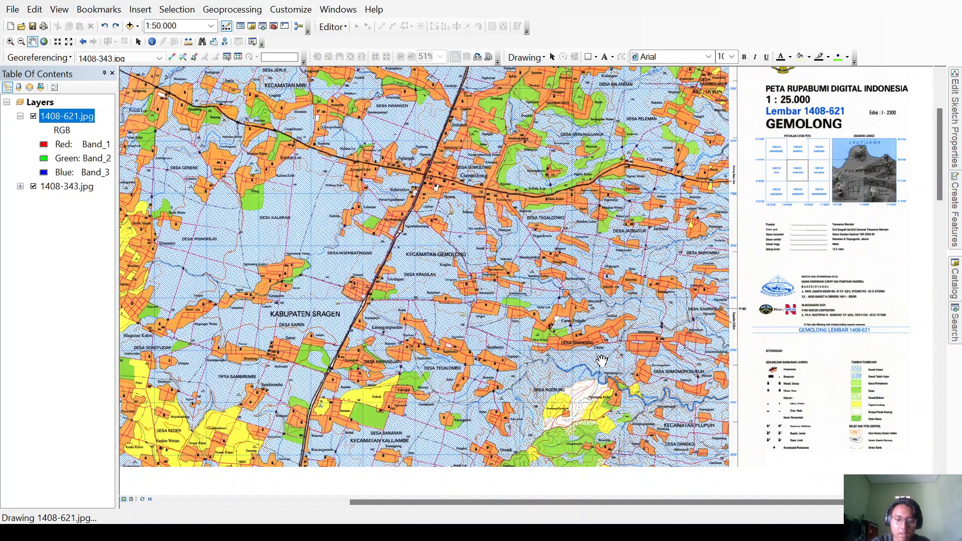
{"action": "left_click_drag", "start_coordinate": [631, 374], "coordinate": [511, 178]}
{"action": "left_click_drag", "start_coordinate": [371, 357], "coordinate": [407, 220]}
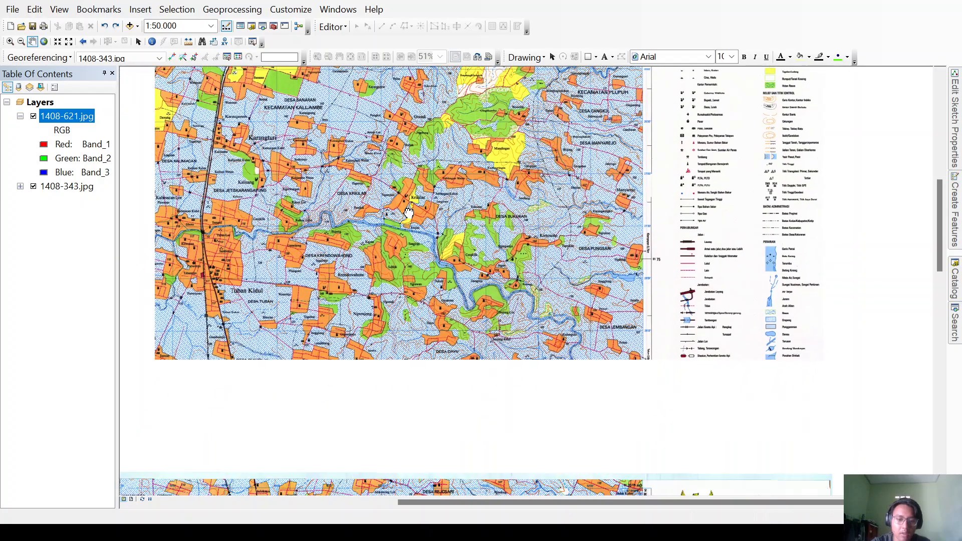
{"action": "left_click_drag", "start_coordinate": [453, 325], "coordinate": [494, 254]}
{"action": "left_click_drag", "start_coordinate": [486, 316], "coordinate": [490, 216]}
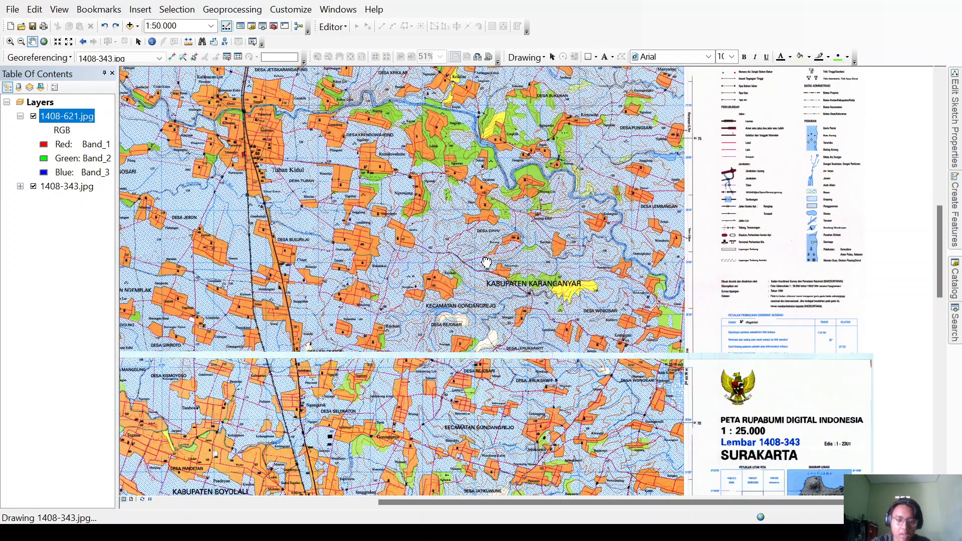
{"action": "scroll", "coordinate": [493, 260], "scroll_direction": "down", "scroll_amount": 1}
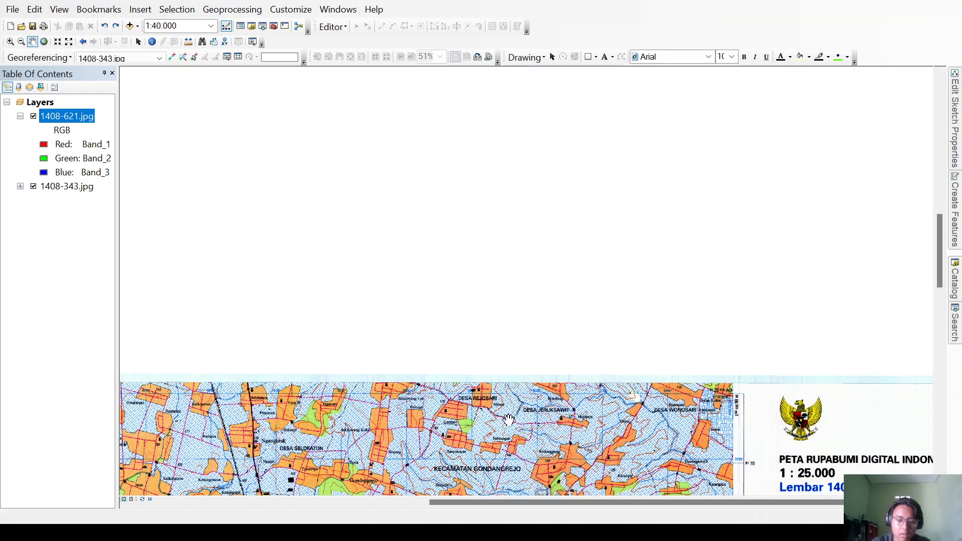
{"action": "left_click_drag", "start_coordinate": [497, 445], "coordinate": [448, 272]}
{"action": "scroll", "coordinate": [449, 272], "scroll_direction": "down", "scroll_amount": 4}
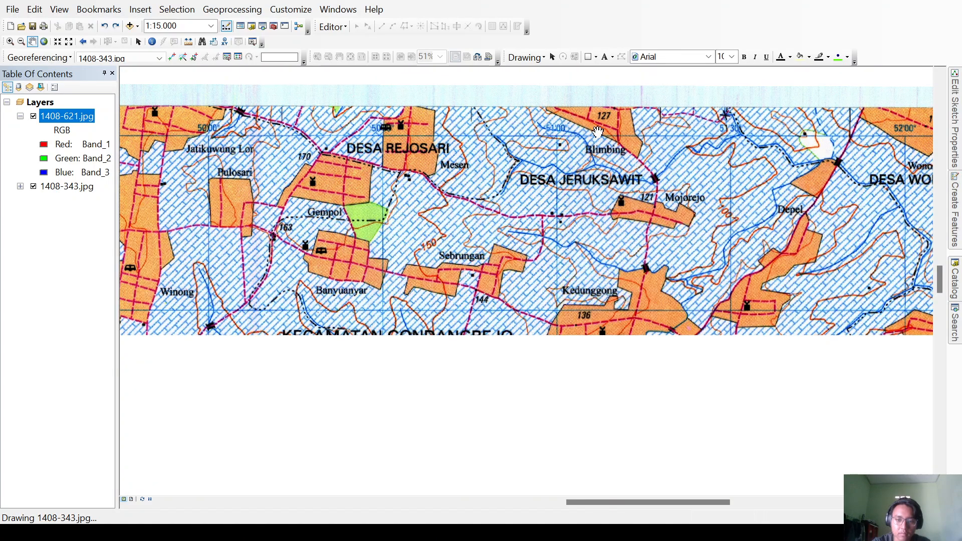
{"action": "left_click_drag", "start_coordinate": [631, 145], "coordinate": [552, 230]}
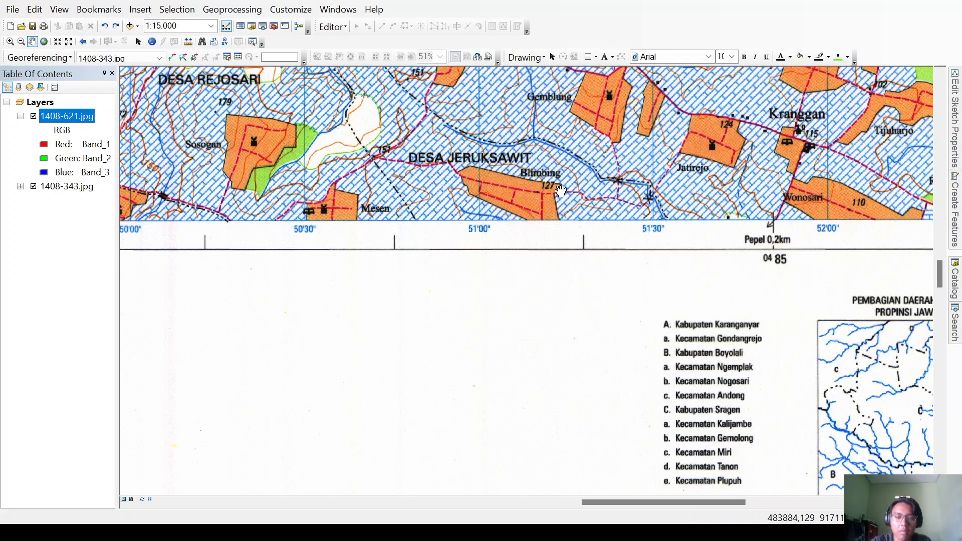
{"action": "left_click_drag", "start_coordinate": [344, 163], "coordinate": [356, 246]}
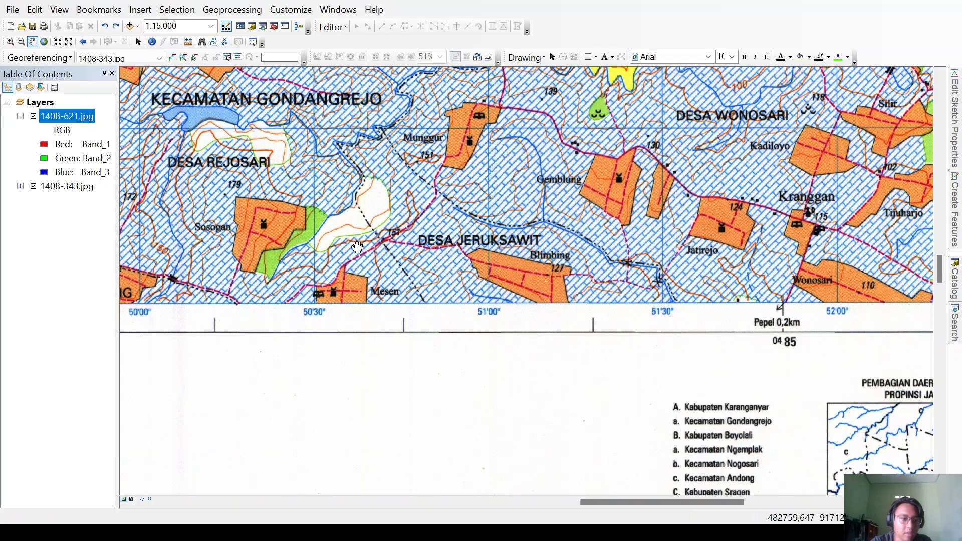
Toggle the visibility of 1408-343.jpg and 1408-621.jpg to check how the sheets overlap near Desa Rejosari
{"action": "left_click", "coordinate": [33, 186]}
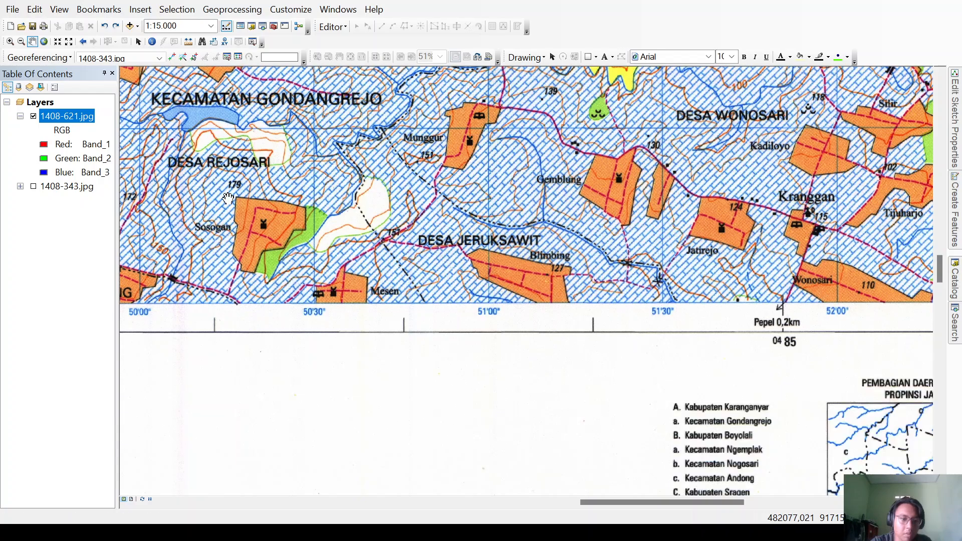
{"action": "left_click_drag", "start_coordinate": [417, 223], "coordinate": [409, 305]}
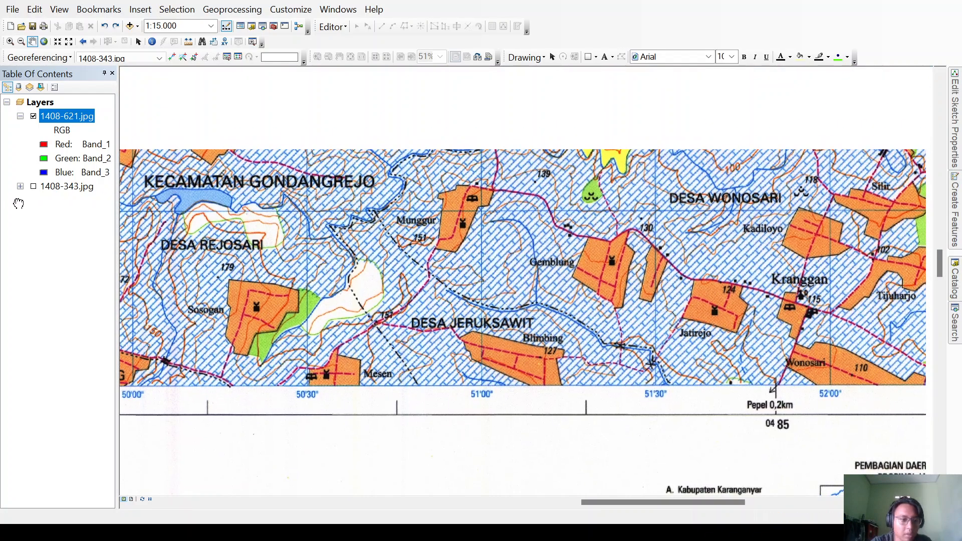
{"action": "left_click", "coordinate": [33, 187]}
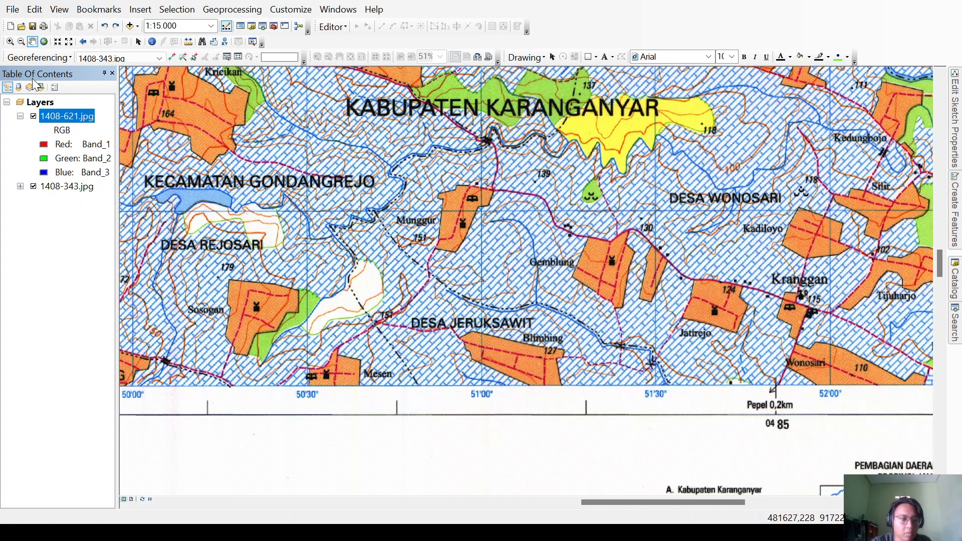
{"action": "left_click", "coordinate": [34, 117]}
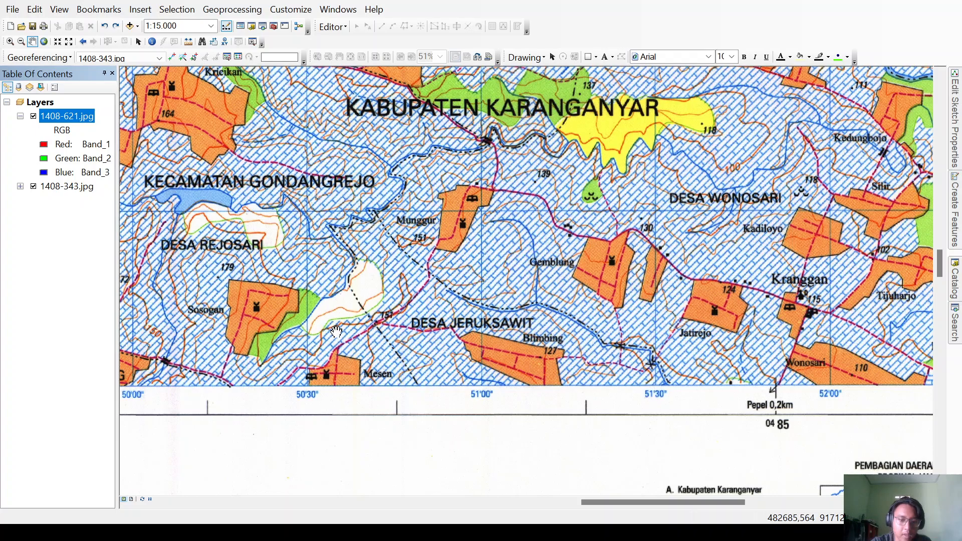
Create a line shapefile named "batas desaaa" in the Home - Laprak\SIG folder for the Desa Rejosari area
{"action": "mouse_move", "coordinate": [334, 330]}
{"action": "left_mouse_down"}
{"action": "mouse_move", "coordinate": [425, 337]}
{"action": "mouse_move", "coordinate": [570, 327]}
{"action": "left_mouse_up"}
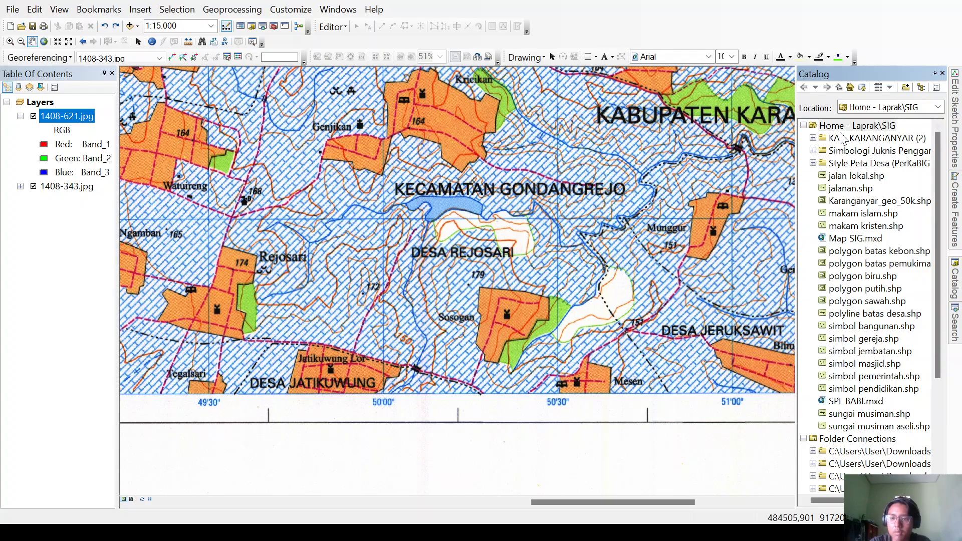
{"action": "left_click", "coordinate": [841, 128]}
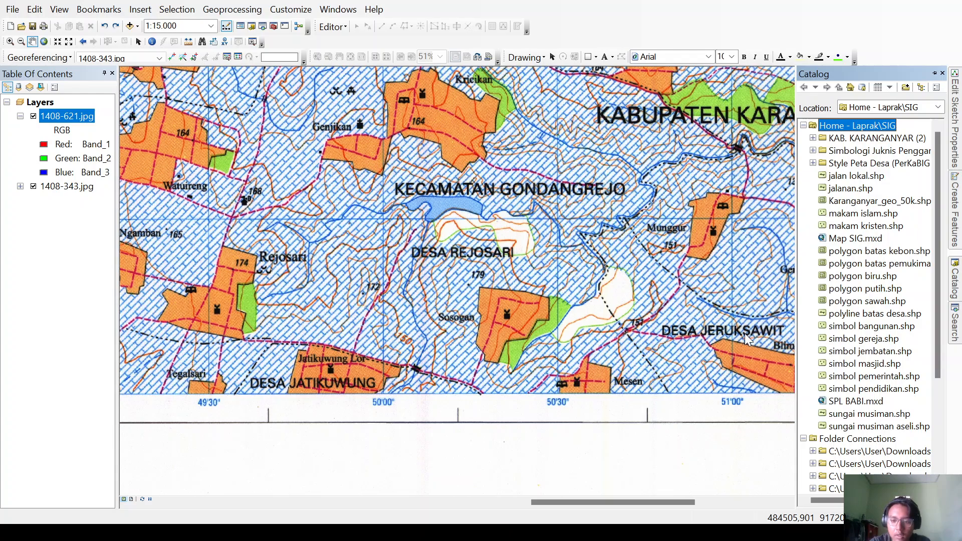
{"action": "left_click", "coordinate": [751, 348]}
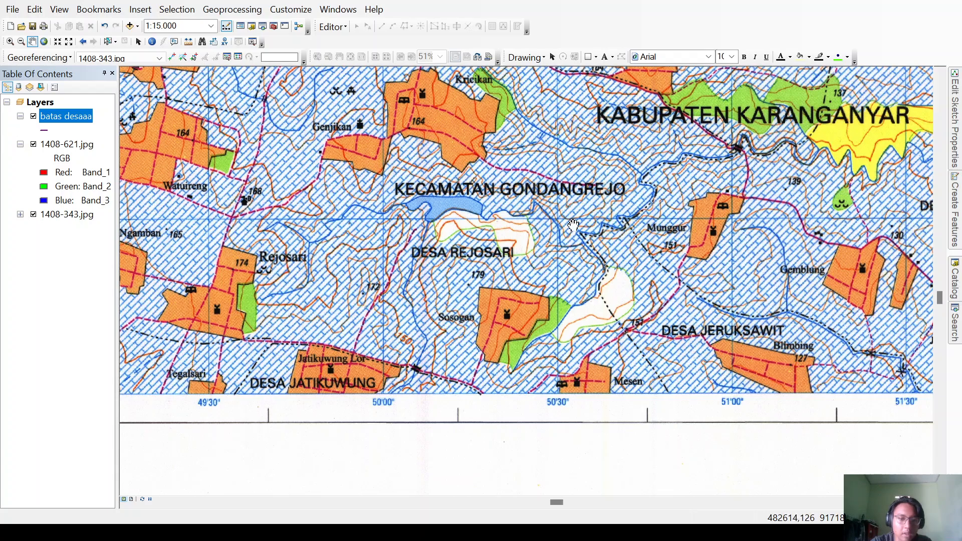
{"action": "scroll", "coordinate": [573, 225], "scroll_direction": "down", "scroll_amount": 2}
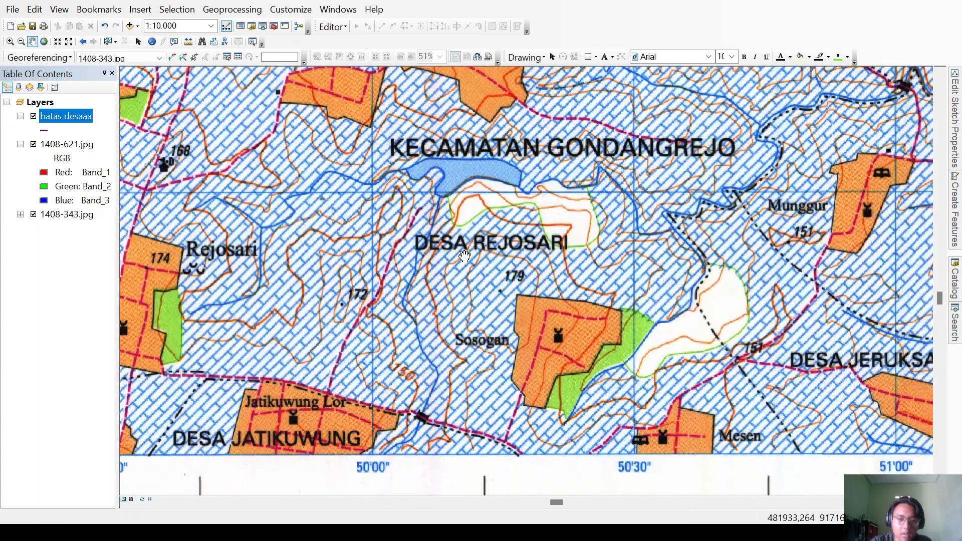
Start an edit session around Desa Rejosari and activate the batas desaaa template for drawing lines
{"action": "left_click_drag", "start_coordinate": [464, 256], "coordinate": [735, 229]}
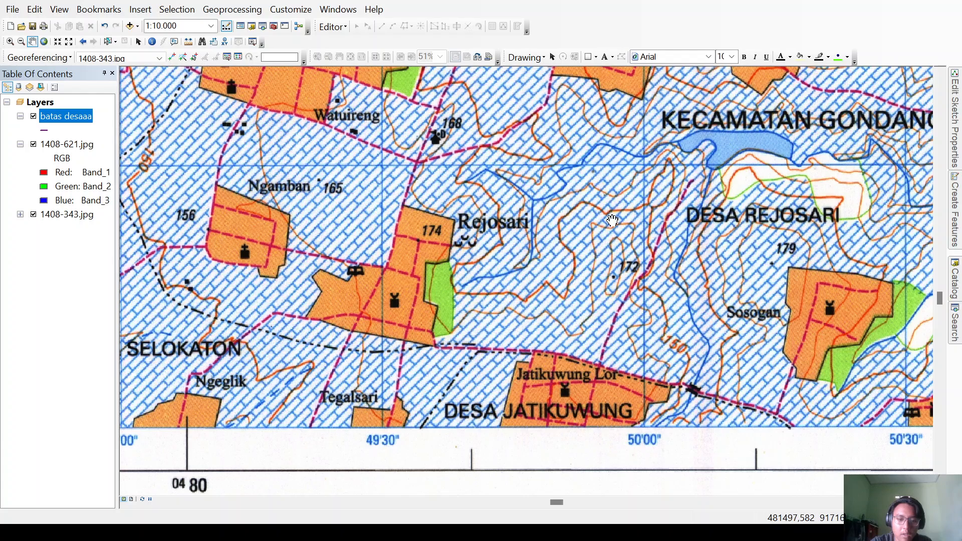
{"action": "left_click_drag", "start_coordinate": [611, 221], "coordinate": [516, 286]}
{"action": "left_click_drag", "start_coordinate": [747, 280], "coordinate": [574, 221]}
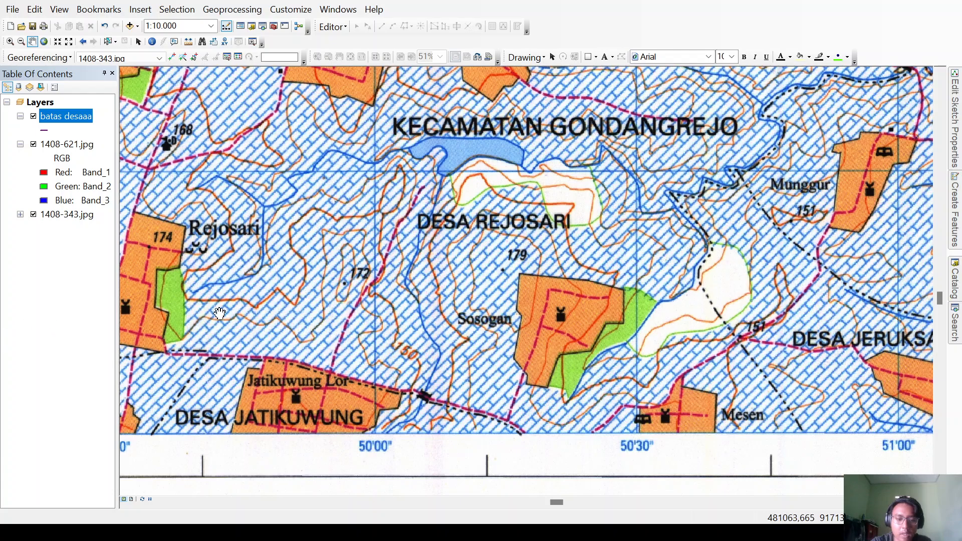
{"action": "left_click_drag", "start_coordinate": [220, 312], "coordinate": [352, 304]}
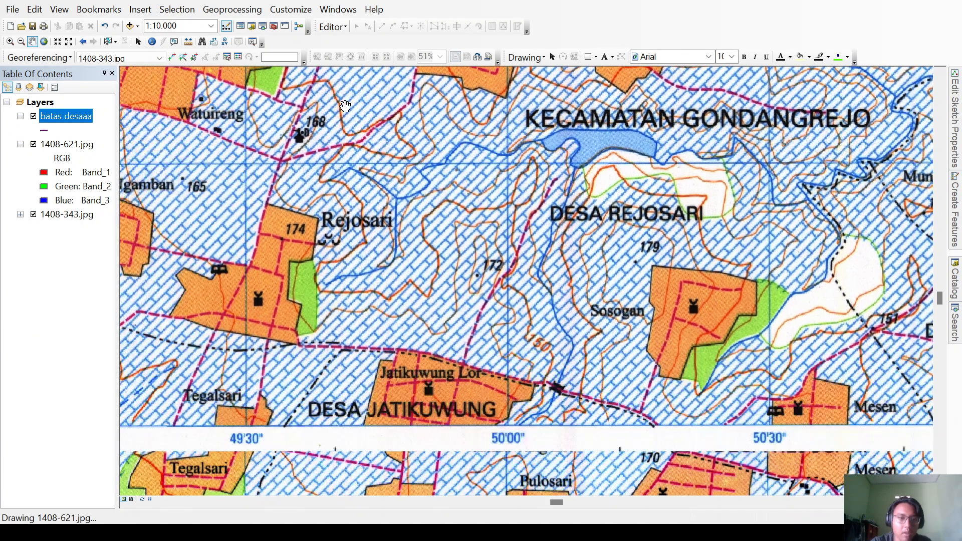
{"action": "left_click", "coordinate": [339, 30]}
{"action": "left_click", "coordinate": [343, 39]}
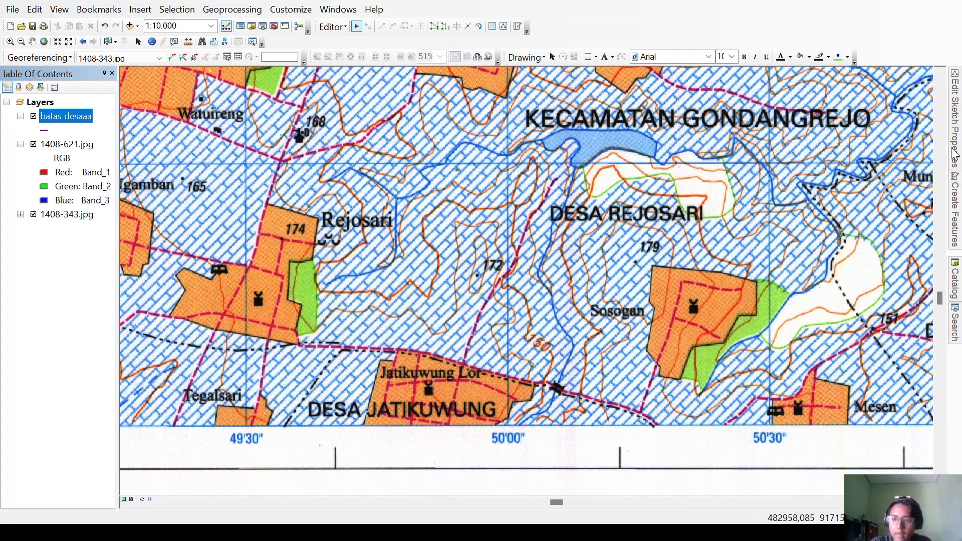
{"action": "mouse_move", "coordinate": [956, 202]}
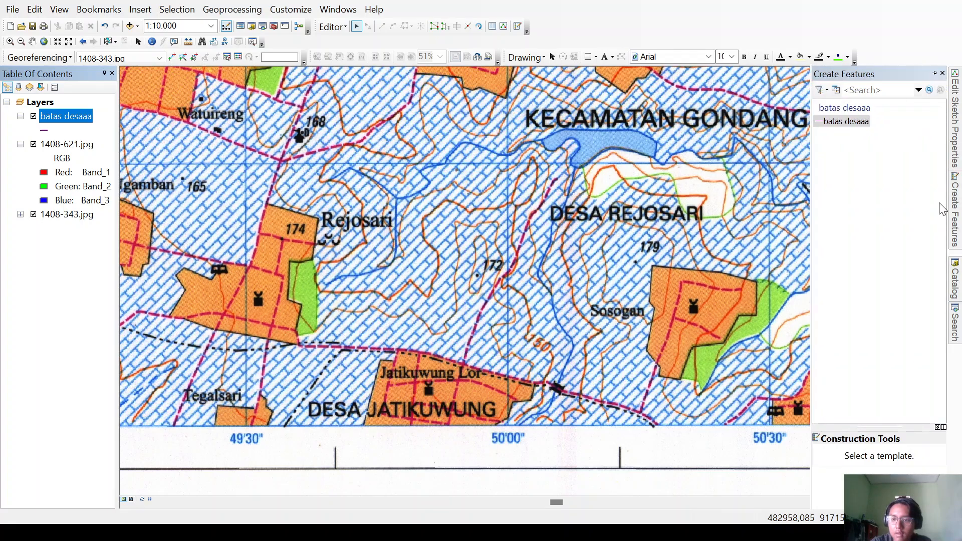
{"action": "left_click", "coordinate": [860, 123]}
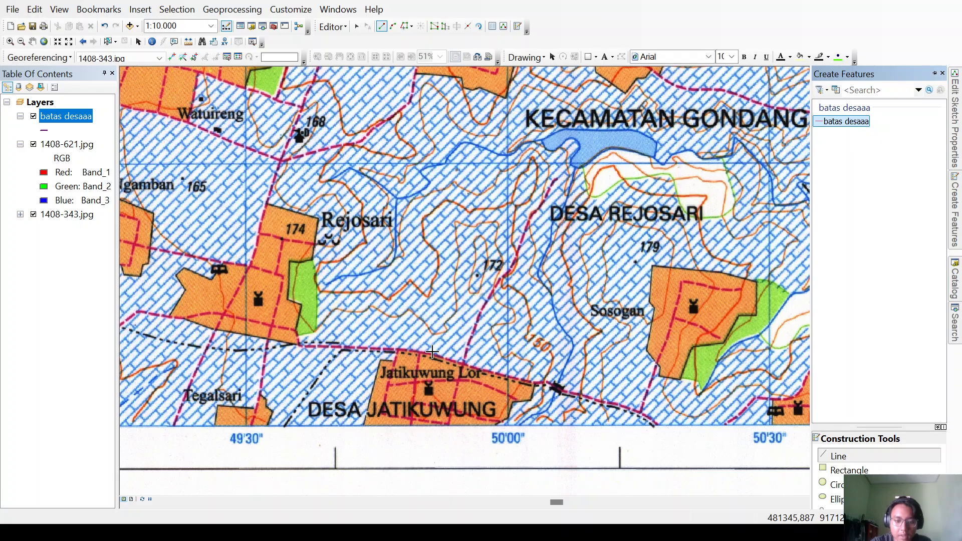
Trace the dash-dotted village boundary westward from Jatikuwung Lor to south of the Rejosari settlement as a batas desaaa line
{"action": "left_click", "coordinate": [432, 357]}
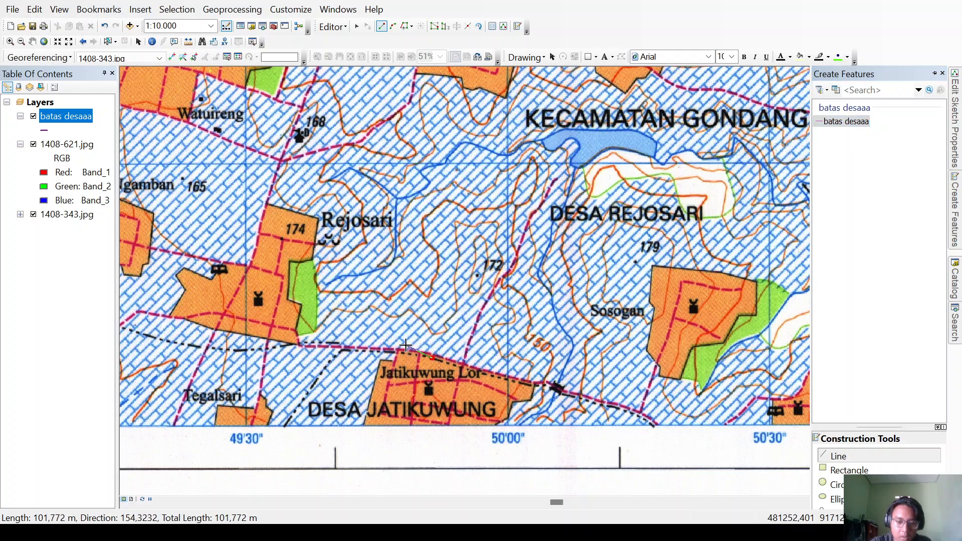
{"action": "left_click", "coordinate": [383, 353]}
{"action": "left_click", "coordinate": [373, 351]}
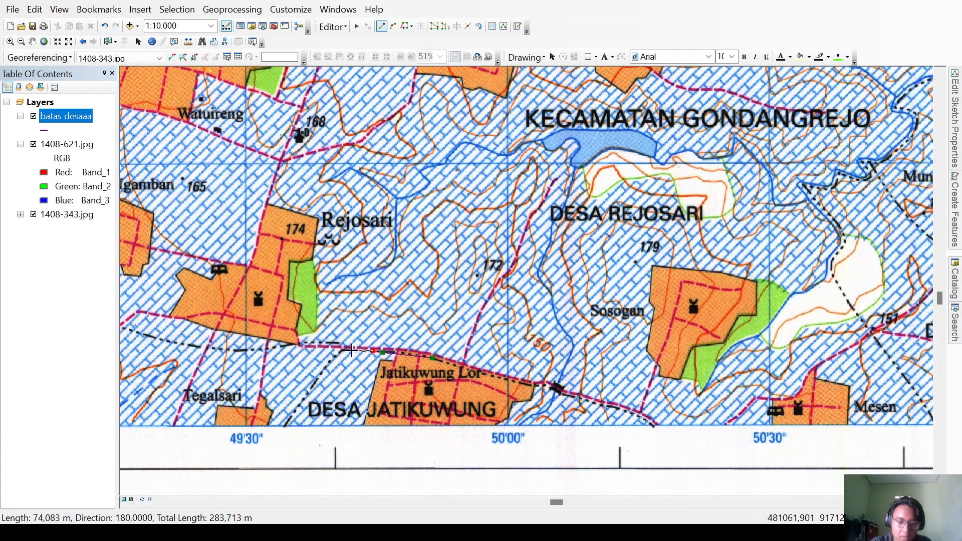
{"action": "left_click", "coordinate": [352, 350]}
{"action": "left_click", "coordinate": [316, 351]}
{"action": "left_click", "coordinate": [291, 348]}
{"action": "left_click", "coordinate": [261, 347]}
{"action": "left_click", "coordinate": [234, 350]}
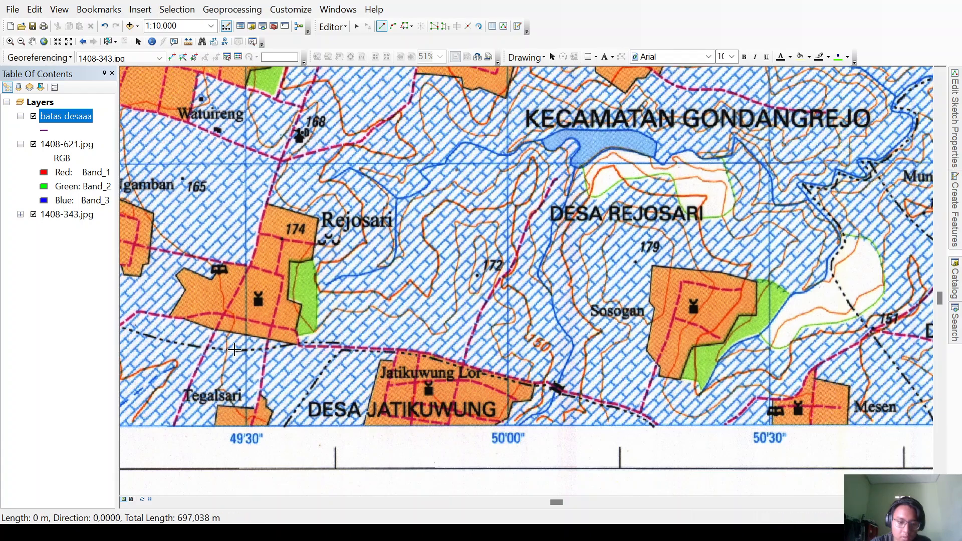
{"action": "left_click", "coordinate": [207, 350]}
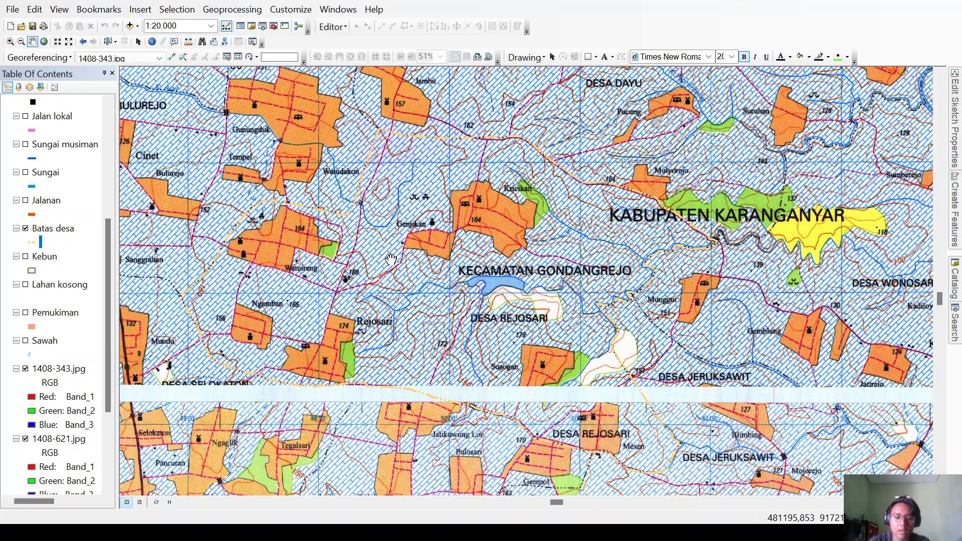
Switch to the completed map document and examine the finished Batas desa line around Desa Rejosari
{"action": "left_click_drag", "start_coordinate": [375, 197], "coordinate": [340, 241]}
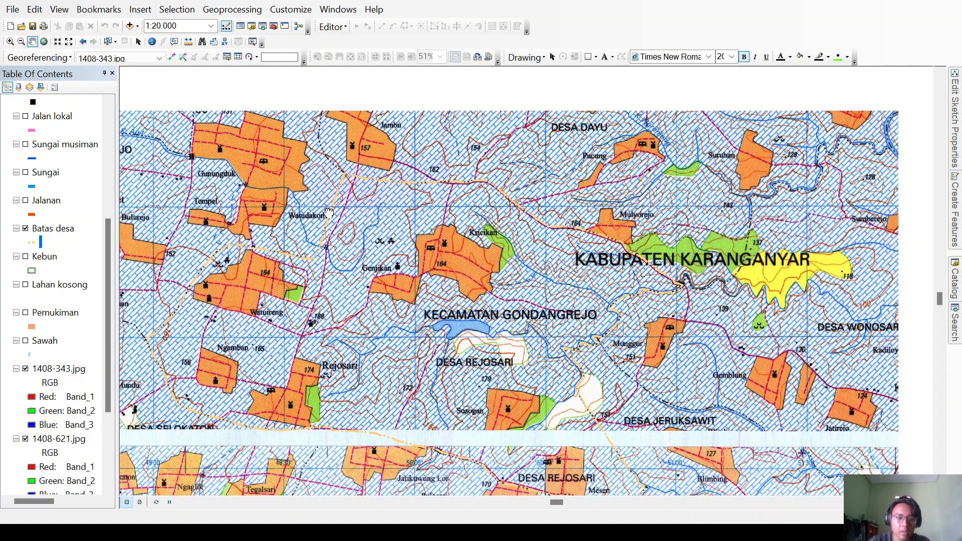
{"action": "scroll", "coordinate": [330, 211], "scroll_direction": "down", "scroll_amount": 1}
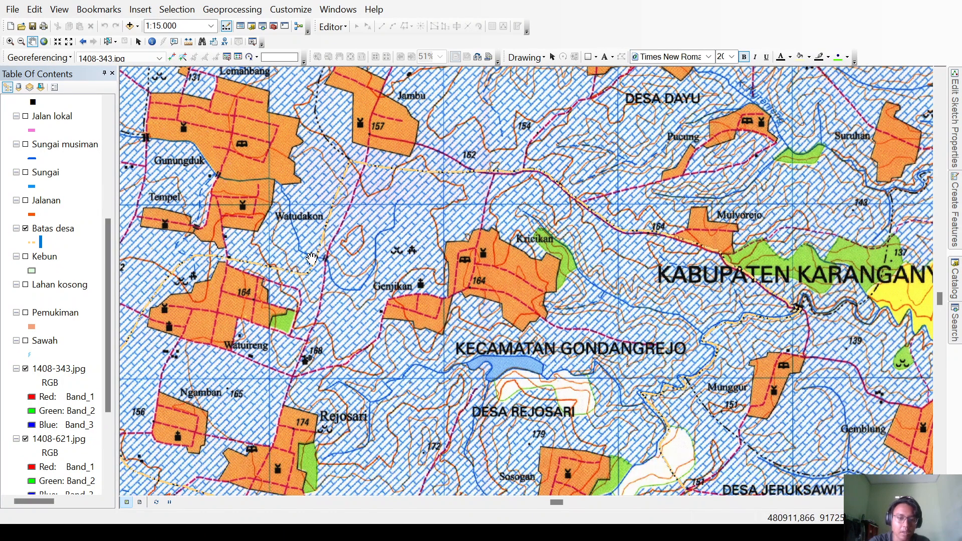
{"action": "left_click_drag", "start_coordinate": [348, 362], "coordinate": [444, 259]}
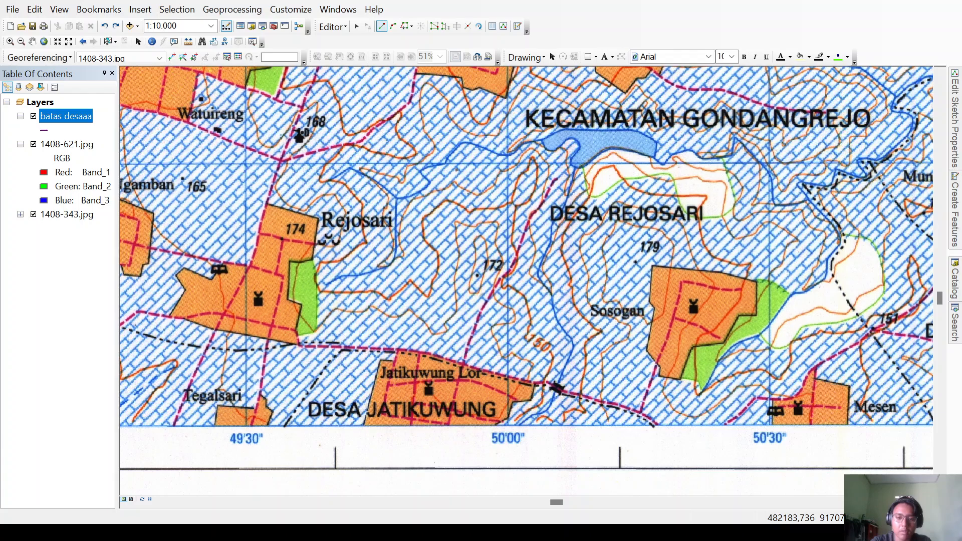
Return to the digitizing document and create a polygon shapefile named "pemukiman" in the Home - Laprak\SIG folder
{"action": "left_click_drag", "start_coordinate": [540, 278], "coordinate": [445, 302]}
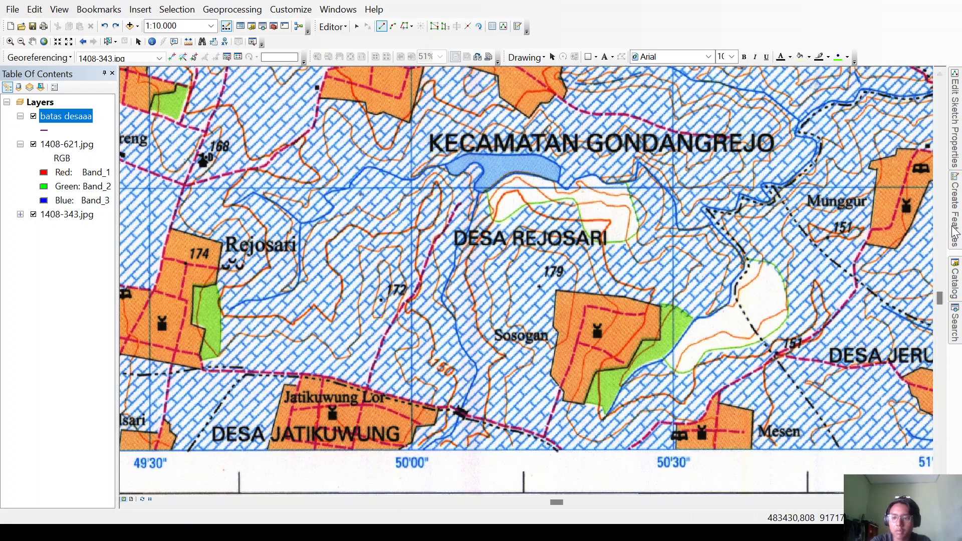
{"action": "mouse_move", "coordinate": [958, 233]}
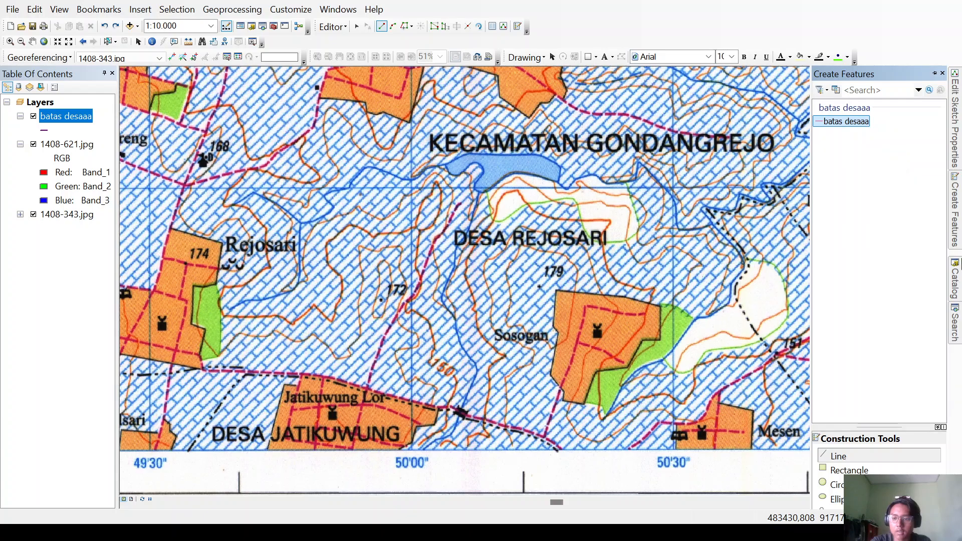
{"action": "mouse_move", "coordinate": [956, 266]}
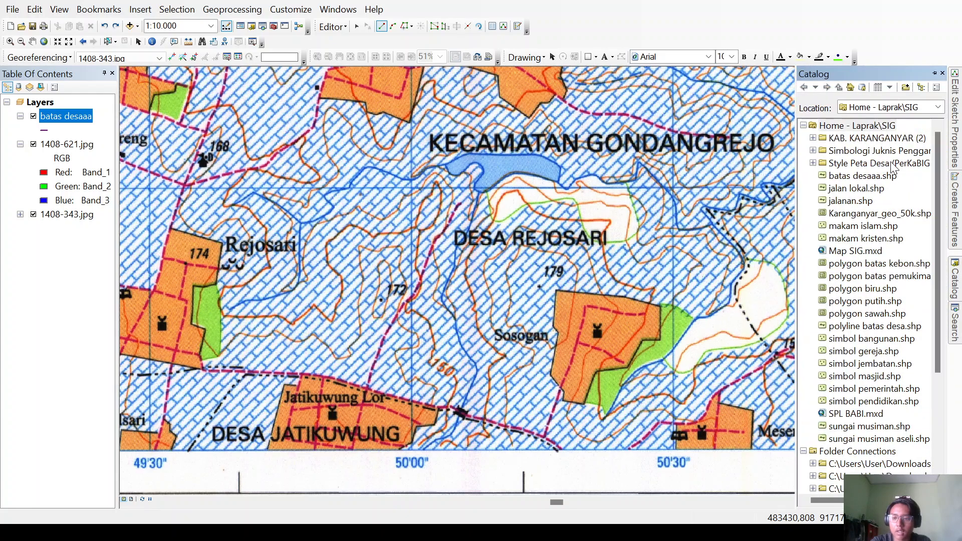
{"action": "left_click", "coordinate": [869, 127]}
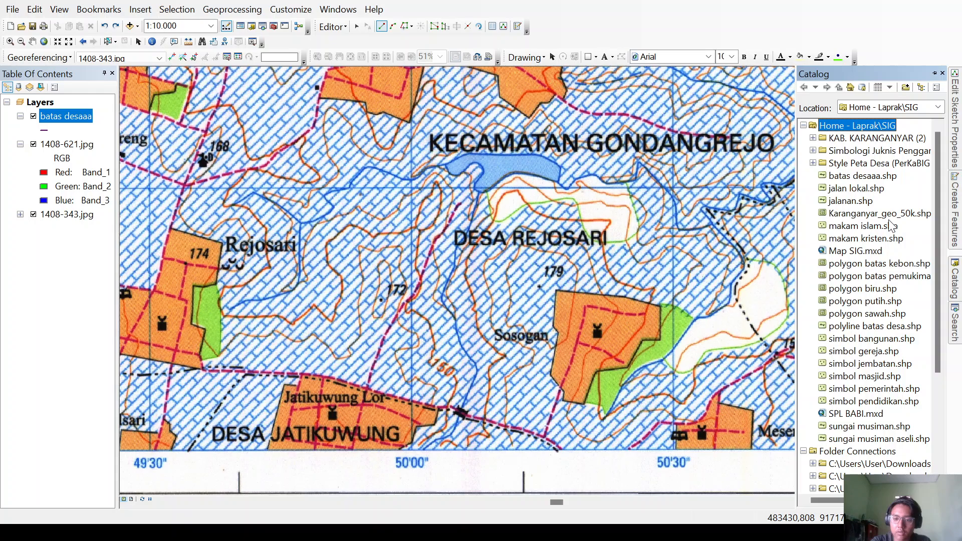
{"action": "left_click", "coordinate": [763, 350]}
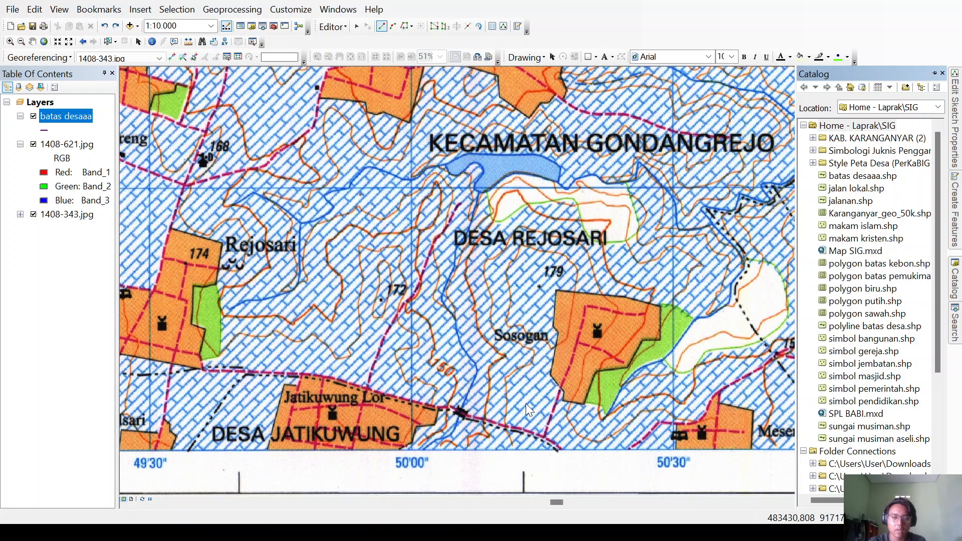
Sketch vertices along the northwestern outline of the orange Rejosari settlement, from its northern corner to the school symbol
{"action": "left_click_drag", "start_coordinate": [224, 273], "coordinate": [446, 291]}
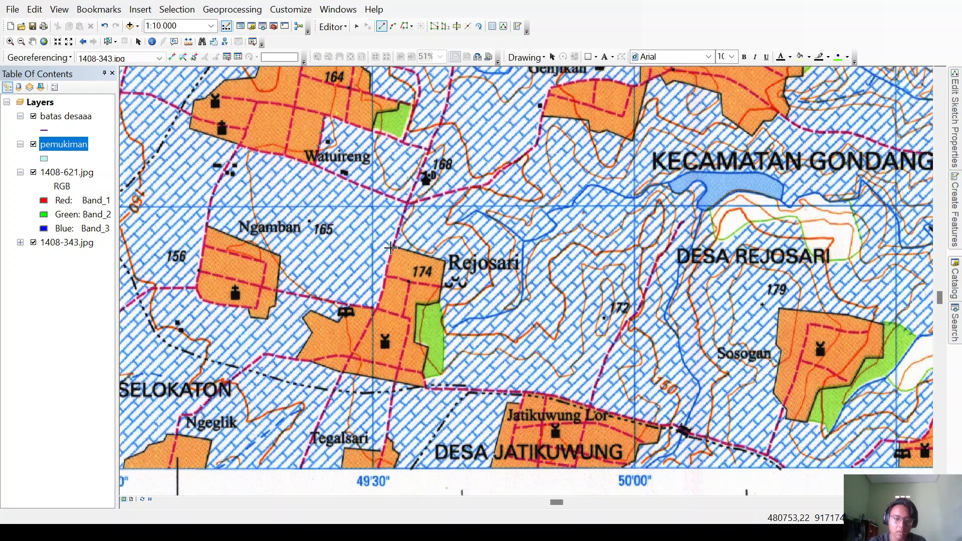
{"action": "left_click", "coordinate": [390, 248]}
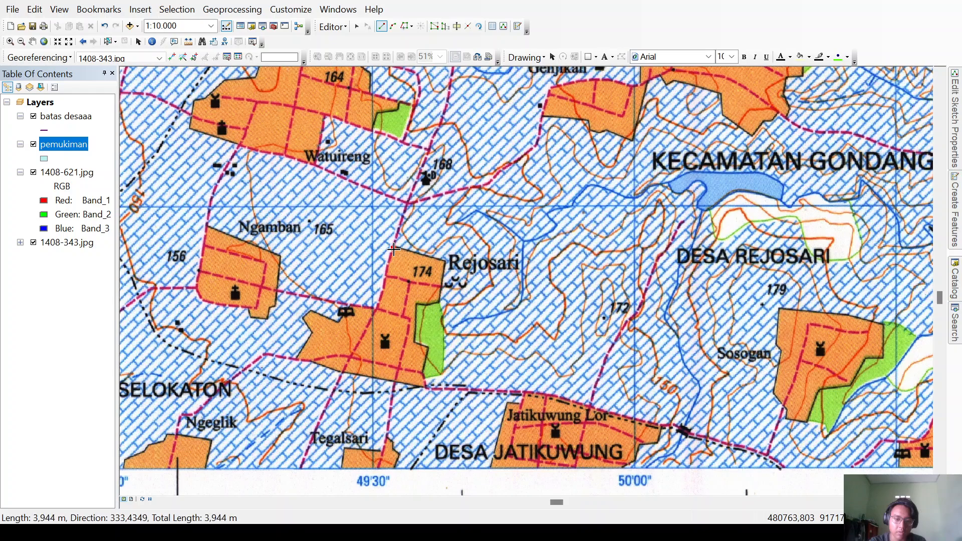
{"action": "left_click", "coordinate": [384, 281]}
{"action": "left_click", "coordinate": [382, 294]}
{"action": "left_click", "coordinate": [370, 312]}
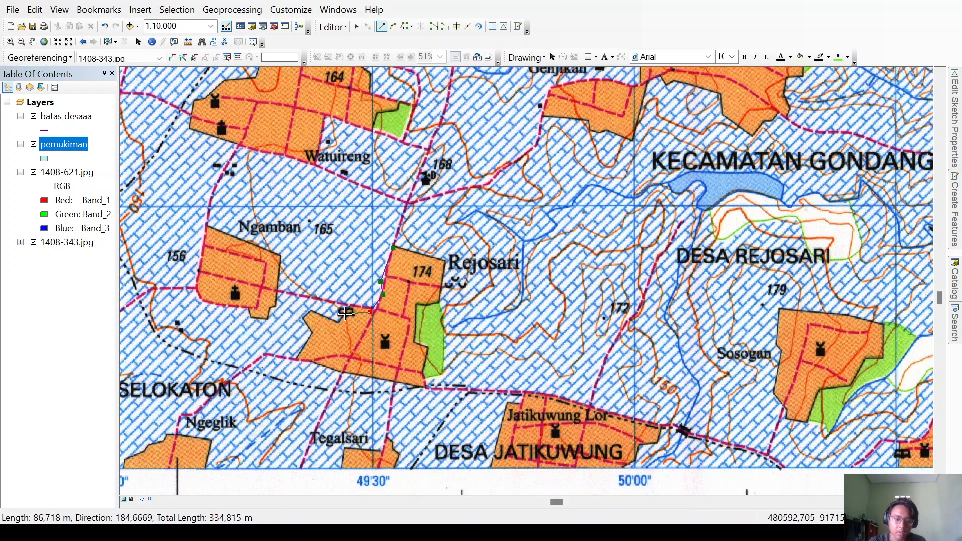
{"action": "left_click", "coordinate": [341, 306]}
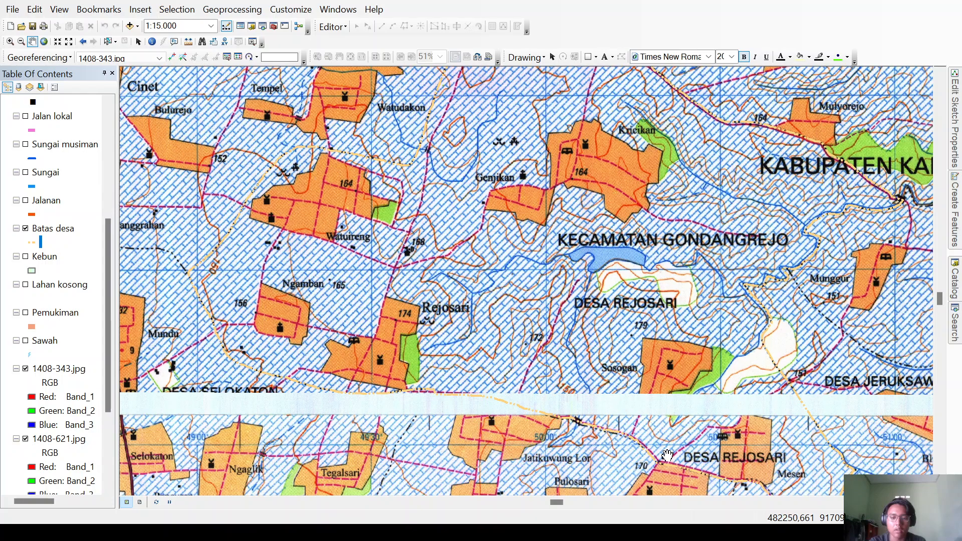
In the completed map document, show the Pemukiman layer and briefly toggle the Kebun layer to review the digitized areas
{"action": "left_click_drag", "start_coordinate": [611, 221], "coordinate": [549, 206]}
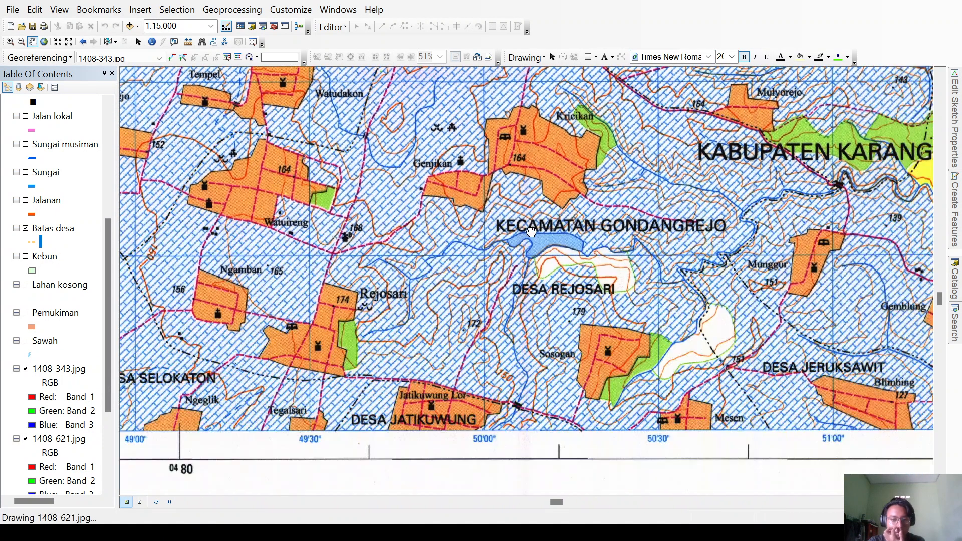
{"action": "left_click", "coordinate": [26, 312]}
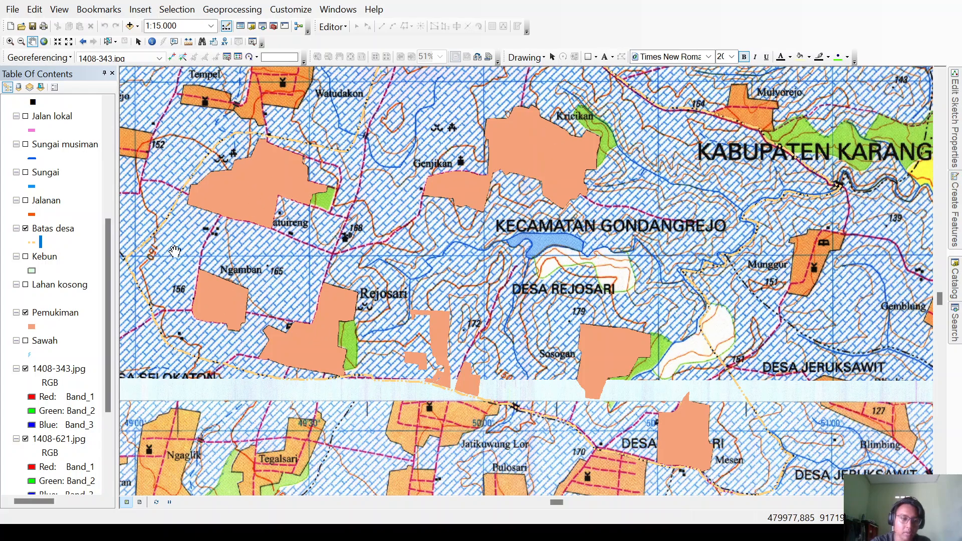
{"action": "scroll", "coordinate": [59, 287], "scroll_direction": "down", "scroll_amount": 2}
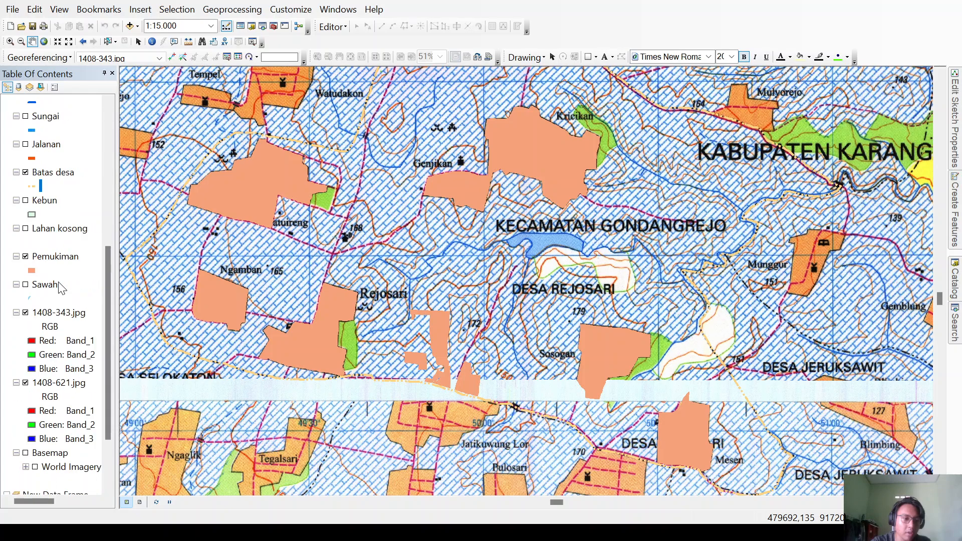
{"action": "left_click", "coordinate": [25, 201]}
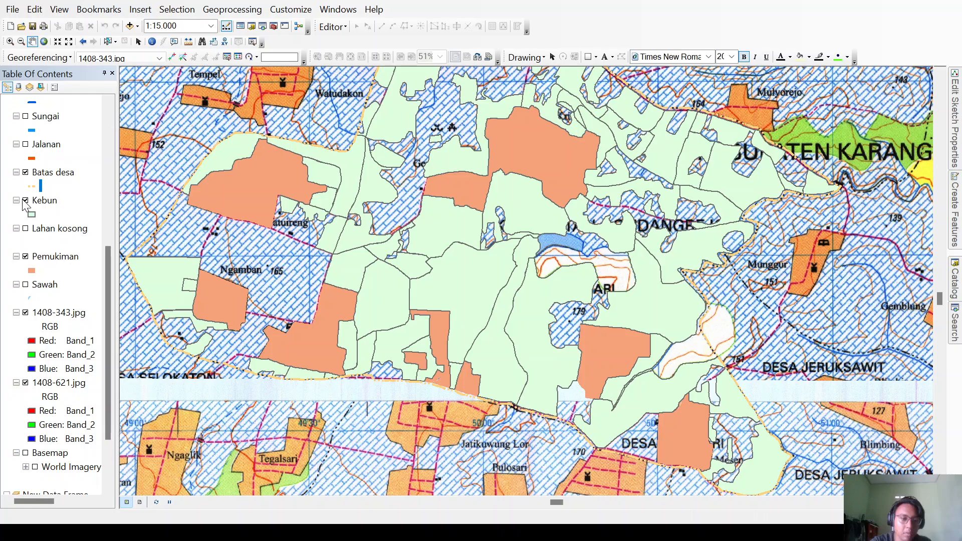
{"action": "left_click", "coordinate": [25, 201]}
{"action": "scroll", "coordinate": [26, 210], "scroll_direction": "up", "scroll_amount": 3}
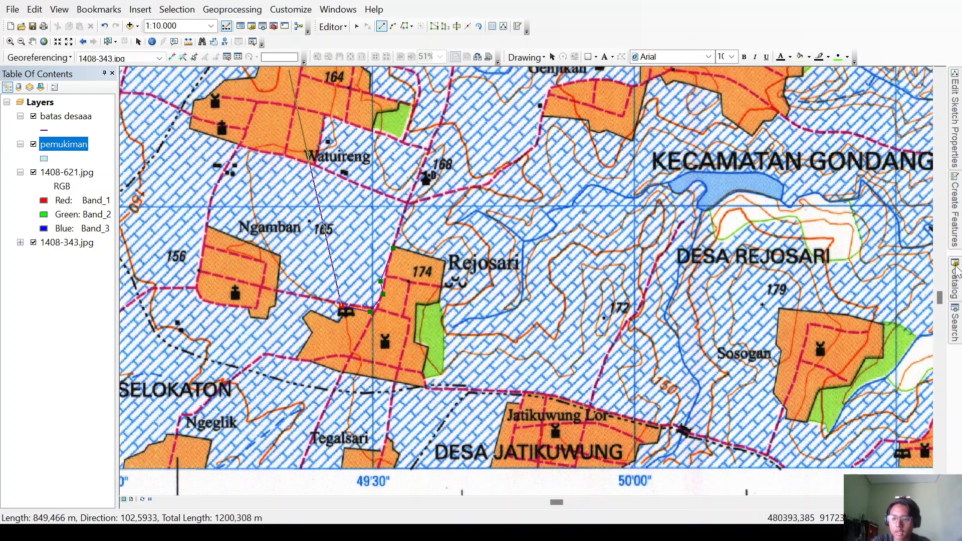
In the digitizing document, review the shapefiles stored in the Home - Laprak\SIG folder
{"action": "left_click", "coordinate": [955, 273]}
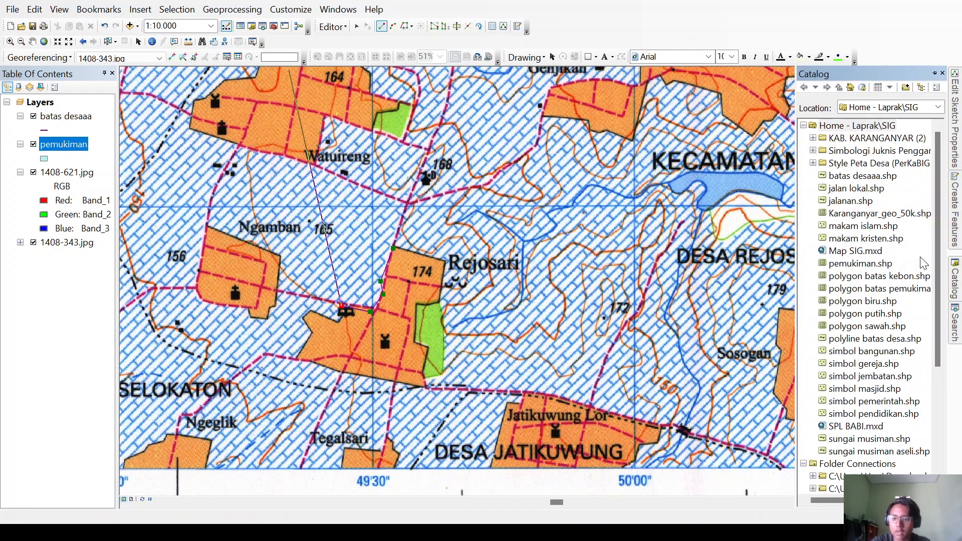
{"action": "left_click", "coordinate": [868, 127]}
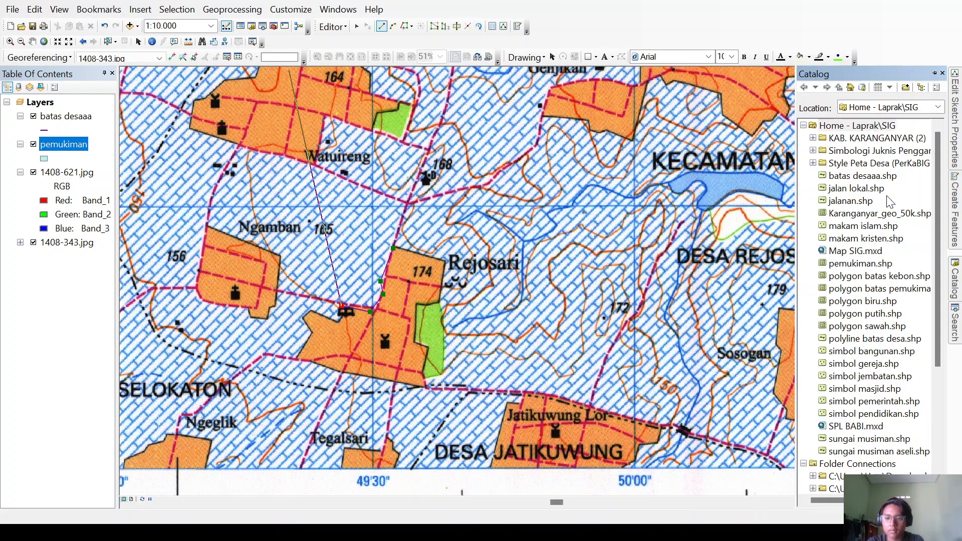
{"action": "left_click", "coordinate": [868, 130]}
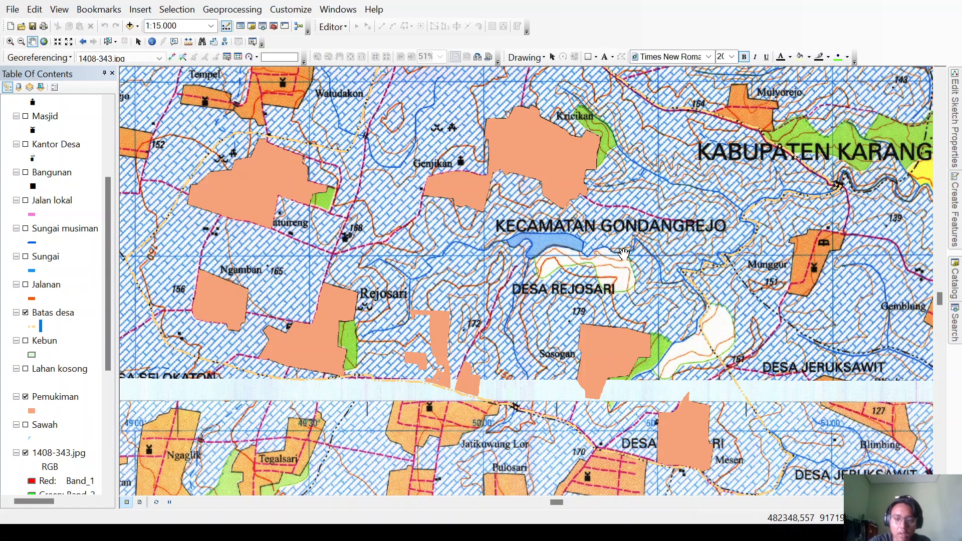
Show the Sungai, Sungai musiman and Kantor Desa layers over Desa Rejosari in the completed map document
{"action": "left_click_drag", "start_coordinate": [515, 175], "coordinate": [558, 279]}
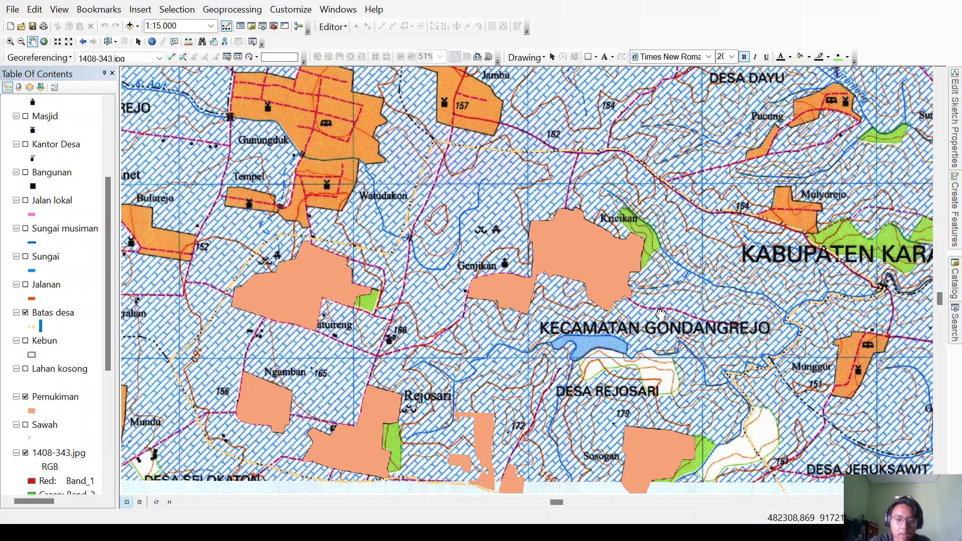
{"action": "left_click_drag", "start_coordinate": [657, 320], "coordinate": [765, 199]}
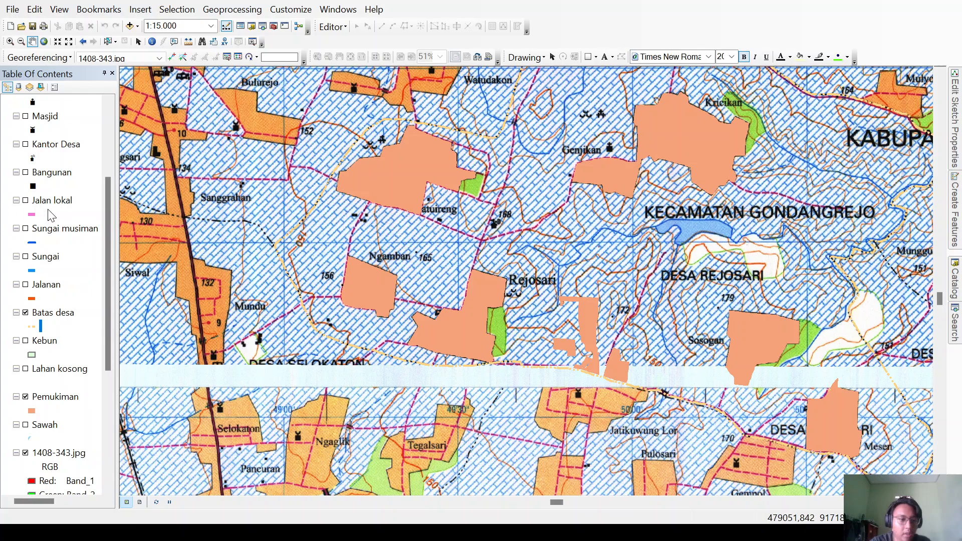
{"action": "left_click", "coordinate": [25, 257]}
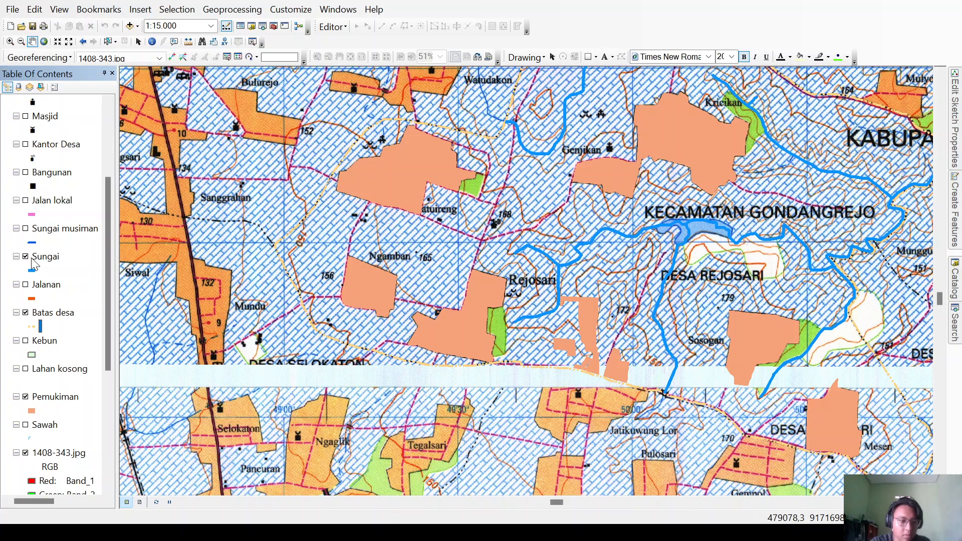
{"action": "left_click", "coordinate": [26, 229]}
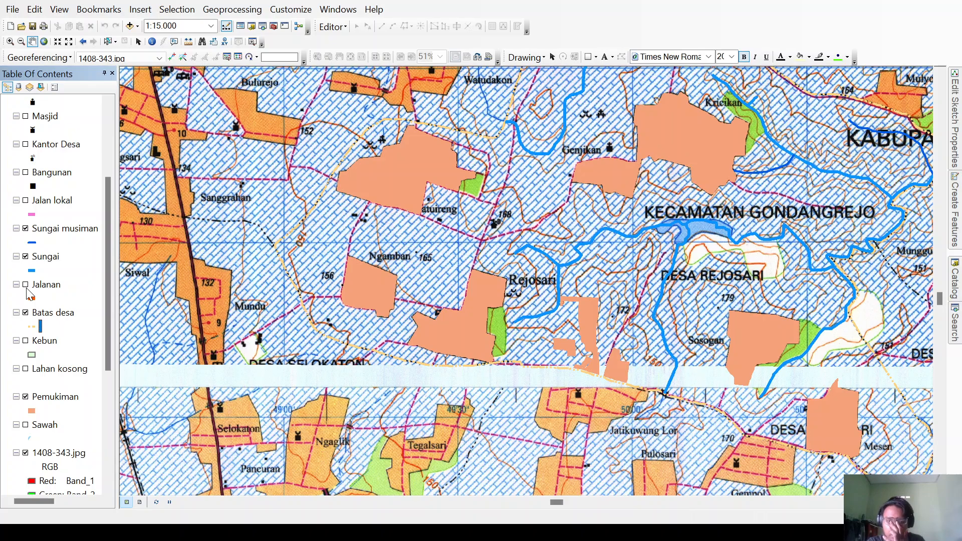
{"action": "scroll", "coordinate": [28, 292], "scroll_direction": "up", "scroll_amount": 5}
{"action": "left_click", "coordinate": [26, 285]}
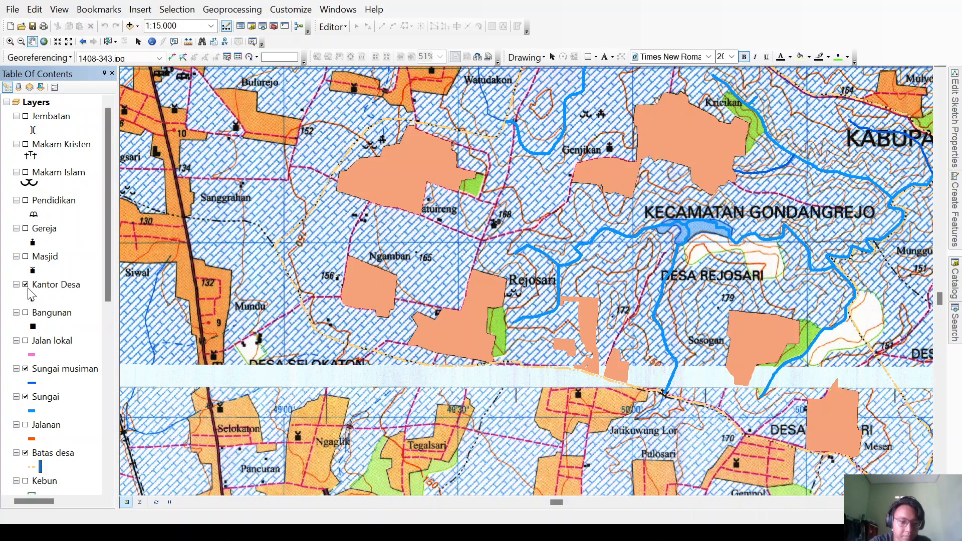
Show the Jalan lokal and Jalanan layers in the completed map document and review the digitized roads across Desa Rejosari
{"action": "scroll", "coordinate": [687, 309], "scroll_direction": "up", "scroll_amount": 1}
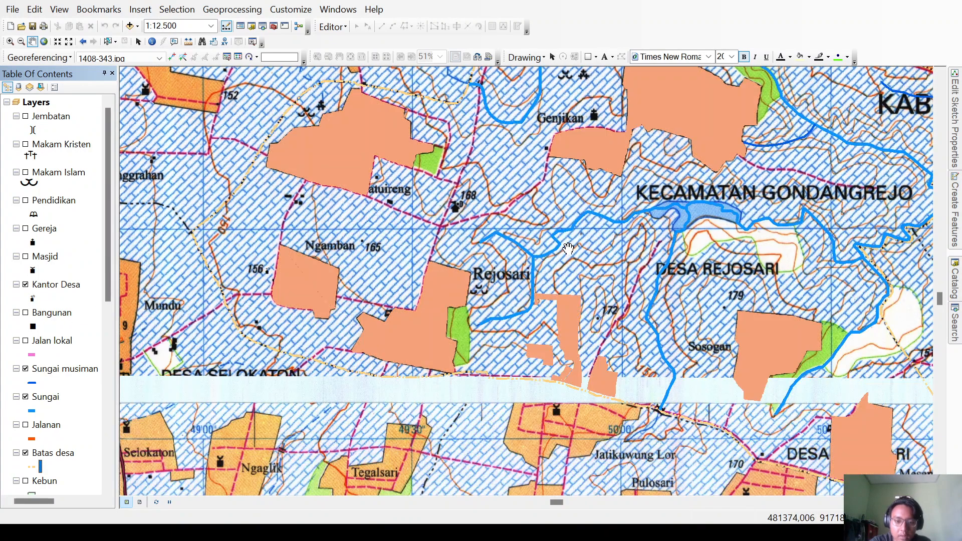
{"action": "left_click_drag", "start_coordinate": [568, 249], "coordinate": [498, 228]}
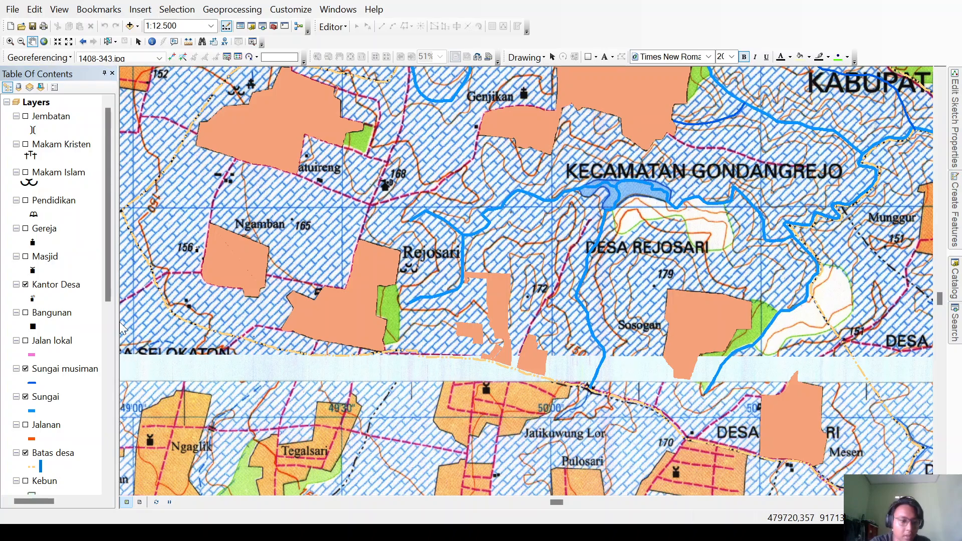
{"action": "left_click", "coordinate": [25, 341]}
{"action": "scroll", "coordinate": [26, 340], "scroll_direction": "down", "scroll_amount": 5}
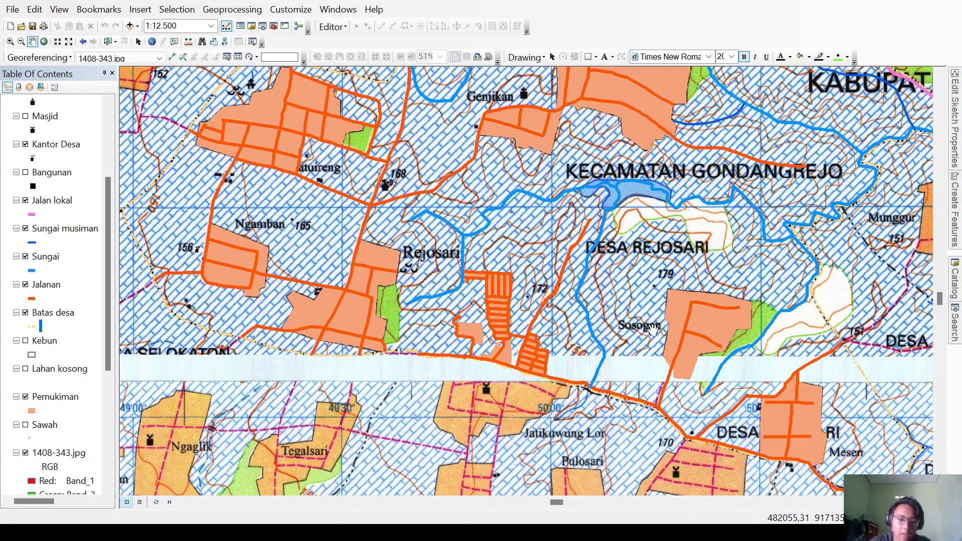
{"action": "mouse_move", "coordinate": [592, 149]}
{"action": "left_mouse_down"}
{"action": "mouse_move", "coordinate": [544, 161]}
{"action": "mouse_move", "coordinate": [483, 250]}
{"action": "left_mouse_up"}
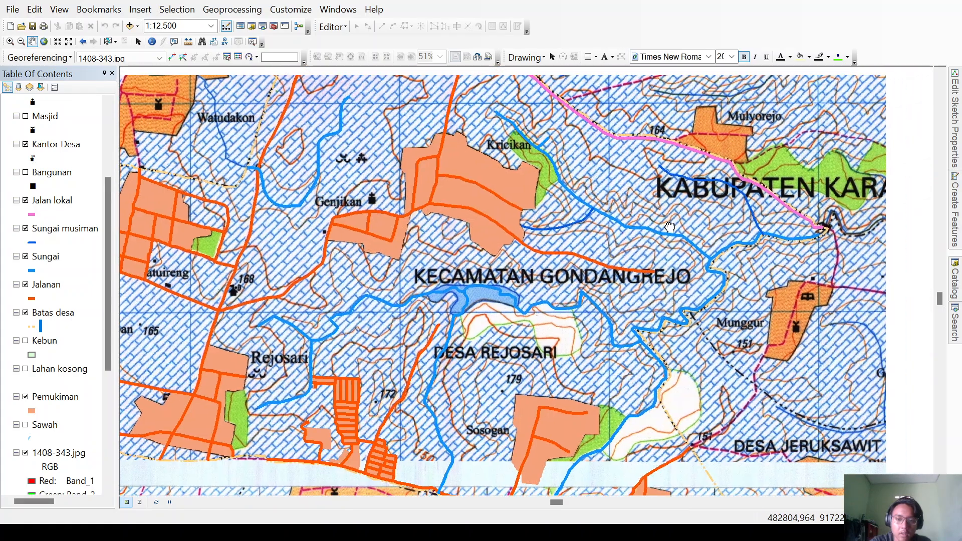
{"action": "left_click_drag", "start_coordinate": [717, 238], "coordinate": [628, 243]}
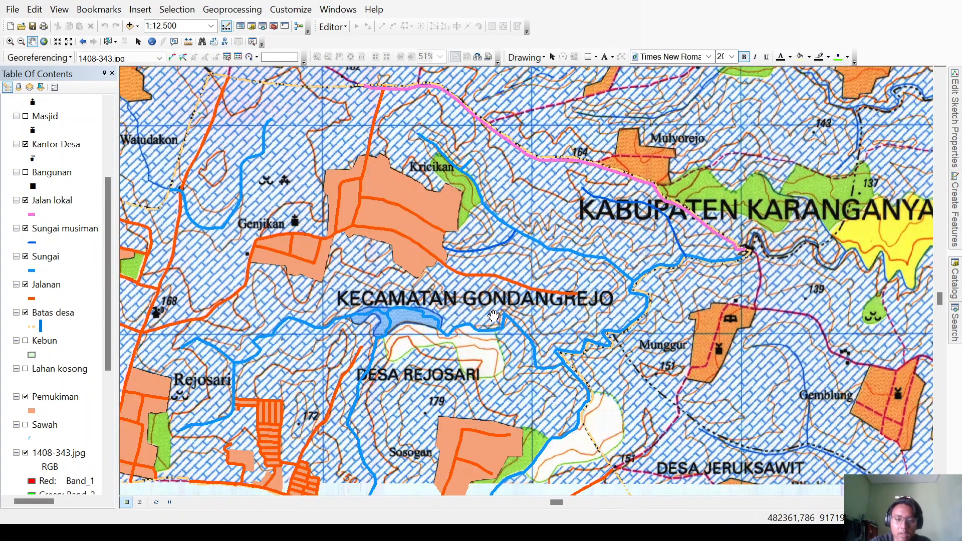
{"action": "left_click_drag", "start_coordinate": [346, 275], "coordinate": [564, 281]}
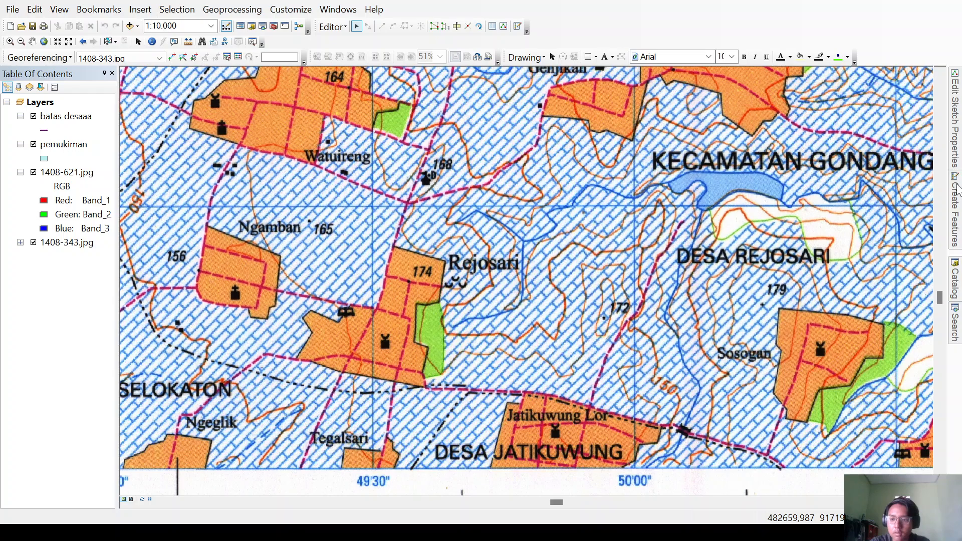
In the digitizing document, create a point shapefile named bangunaann in the Home - Laprak\SIG folder
{"action": "left_click", "coordinate": [956, 187]}
{"action": "left_click", "coordinate": [955, 283]}
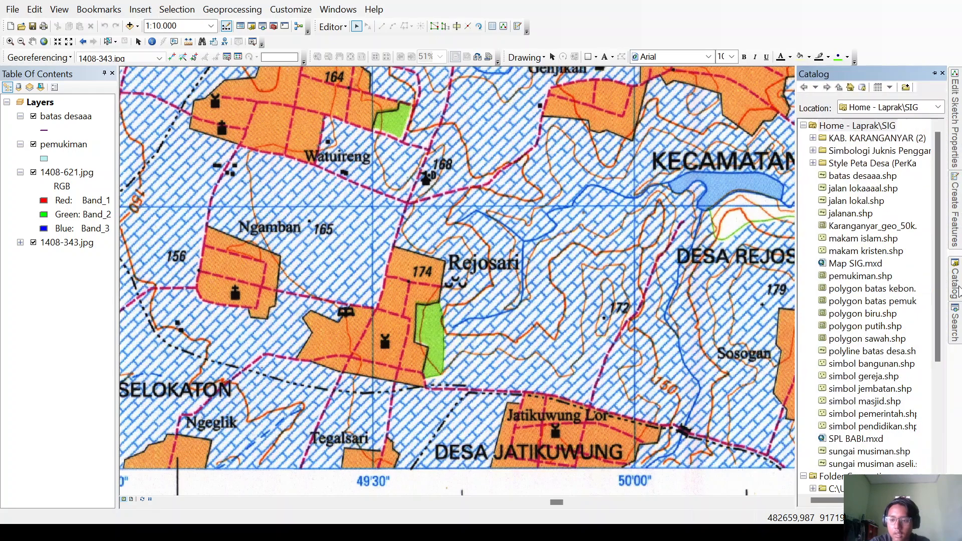
{"action": "left_click", "coordinate": [865, 127]}
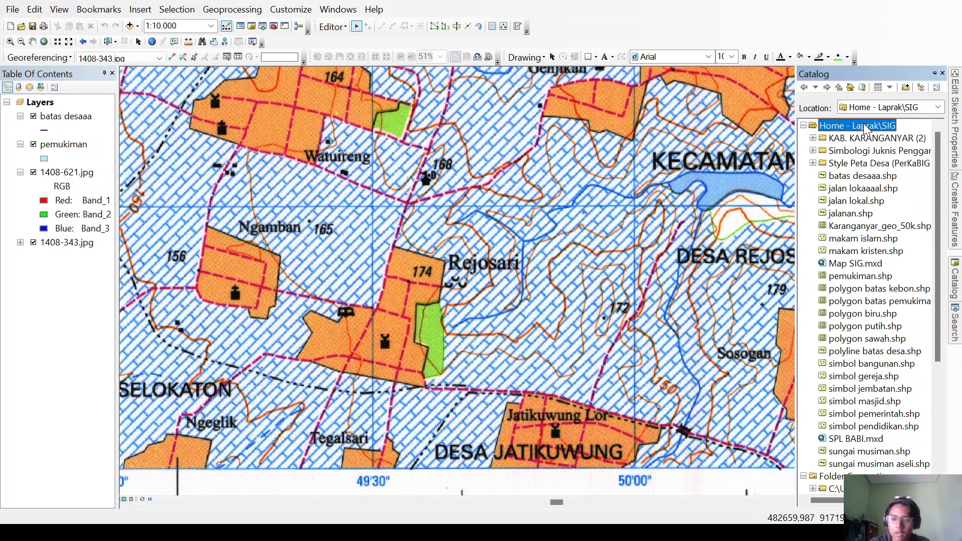
{"action": "left_click", "coordinate": [751, 345]}
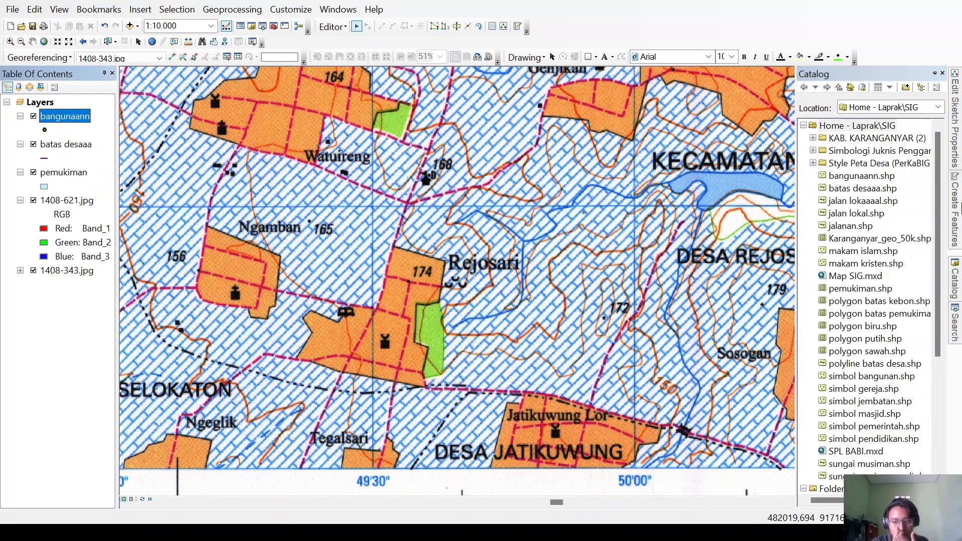
Look for a bangunaann feature template and review the shapefiles in the Home - Laprak\SIG folder
{"action": "left_click", "coordinate": [959, 207]}
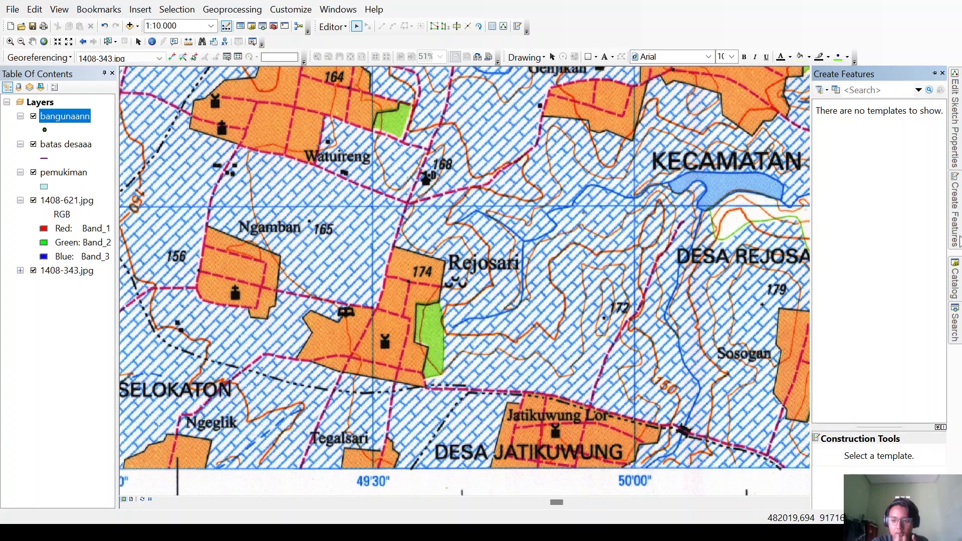
{"action": "left_click", "coordinate": [70, 145]}
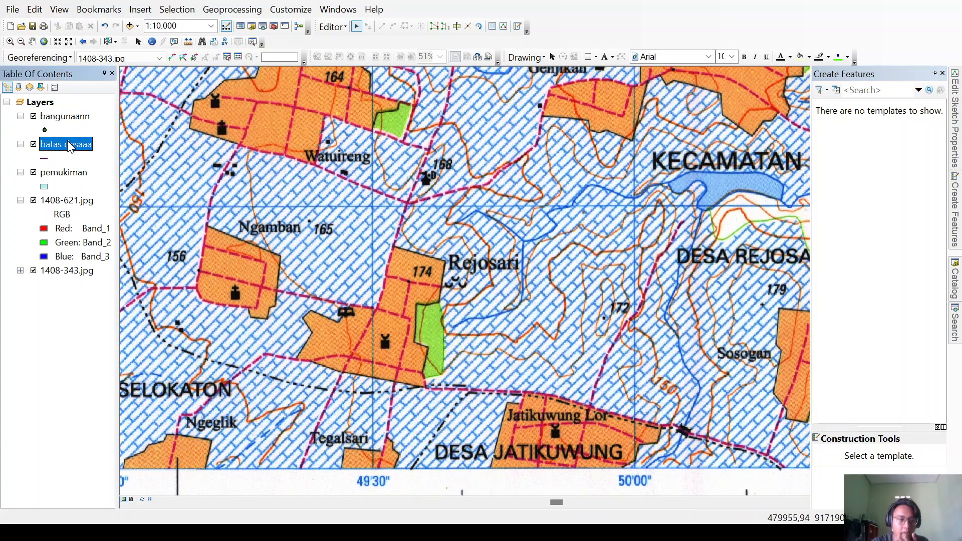
{"action": "left_click", "coordinate": [69, 118]}
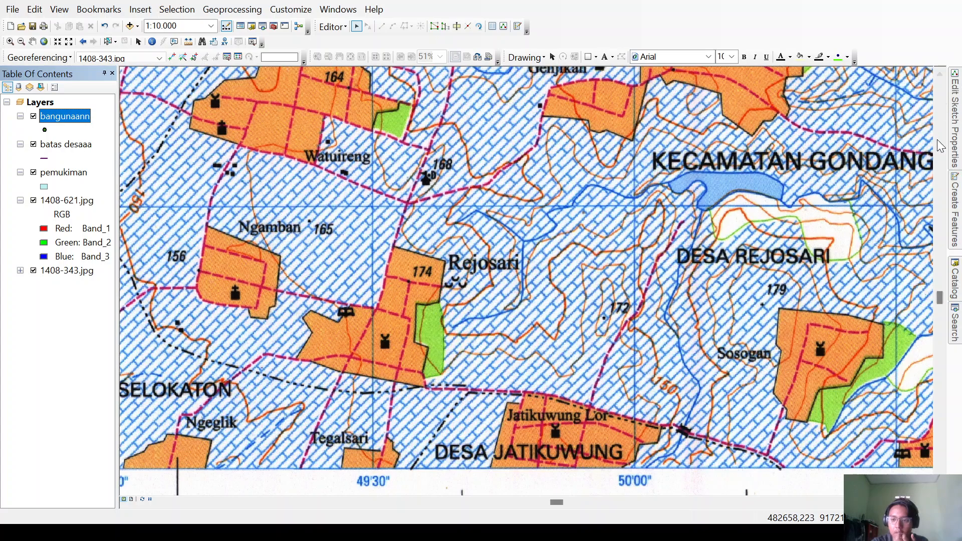
{"action": "mouse_move", "coordinate": [957, 196]}
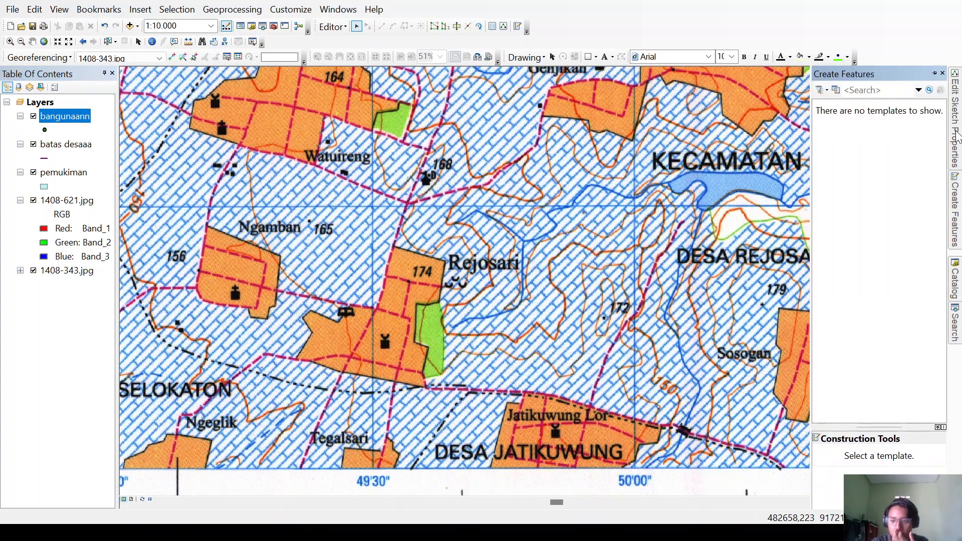
{"action": "mouse_move", "coordinate": [957, 276]}
{"action": "scroll", "coordinate": [846, 297], "scroll_direction": "down", "scroll_amount": 5}
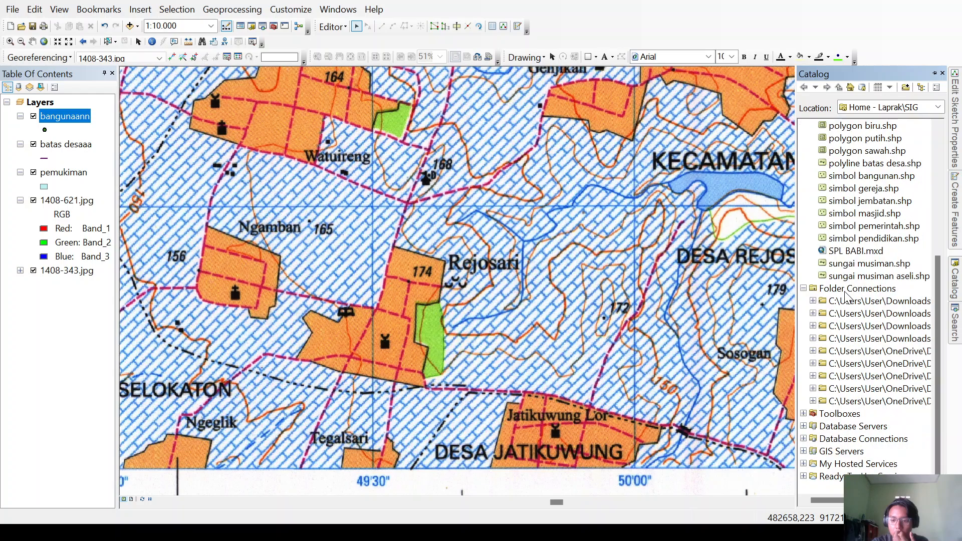
{"action": "scroll", "coordinate": [847, 296], "scroll_direction": "up", "scroll_amount": 5}
{"action": "mouse_move", "coordinate": [955, 327]}
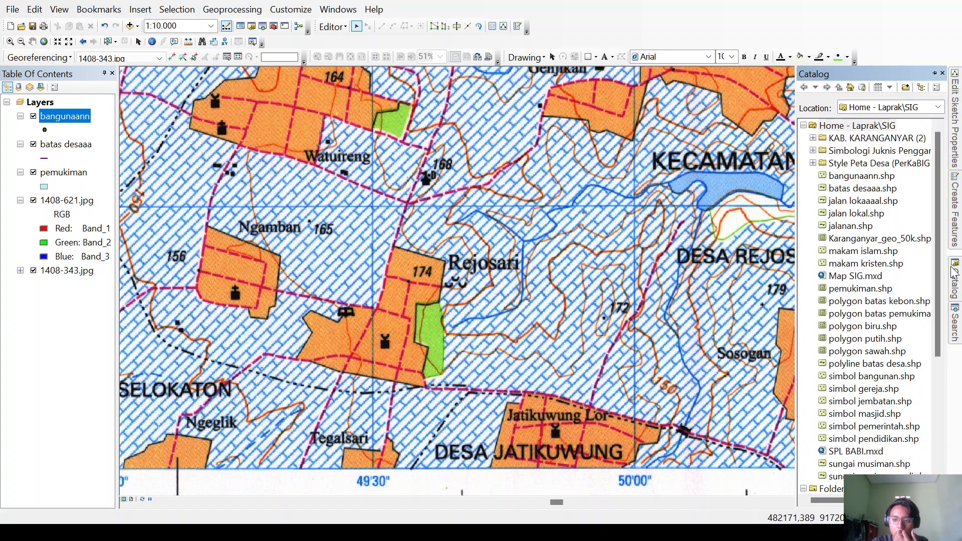
Place bangunaann points on the small building symbols between the Watuireng settlement and Ngamban
{"action": "left_click_drag", "start_coordinate": [253, 229], "coordinate": [385, 288]}
{"action": "left_click_drag", "start_coordinate": [423, 172], "coordinate": [399, 232]}
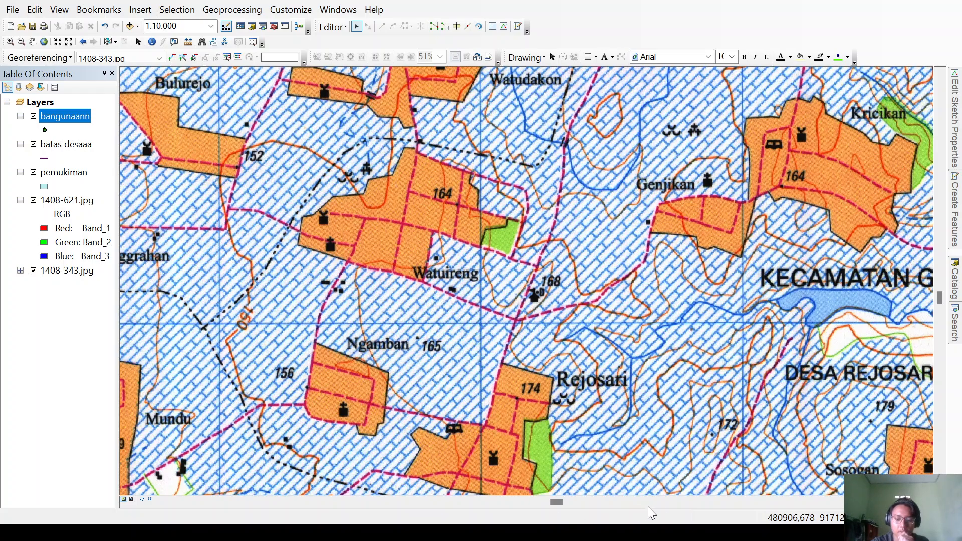
{"action": "left_click", "coordinate": [954, 211]}
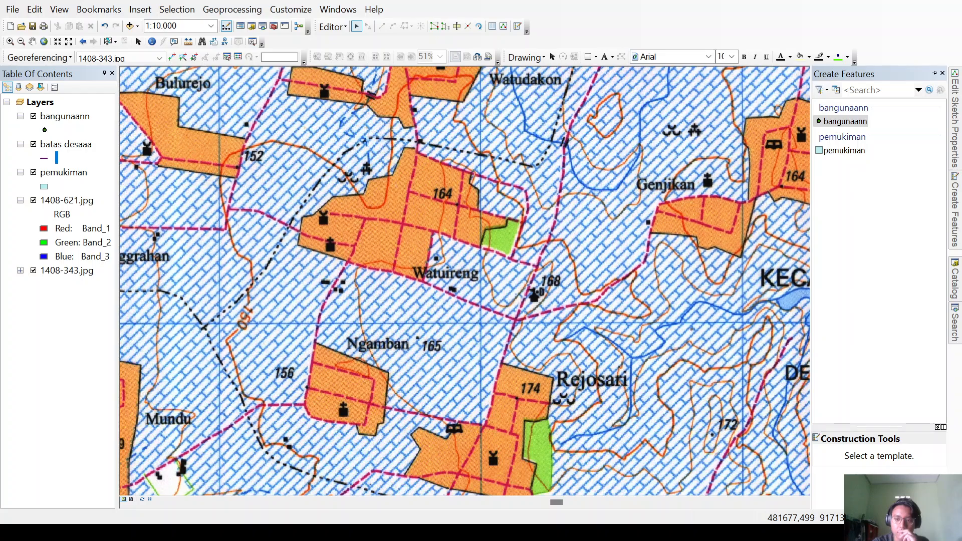
{"action": "left_click", "coordinate": [955, 215]}
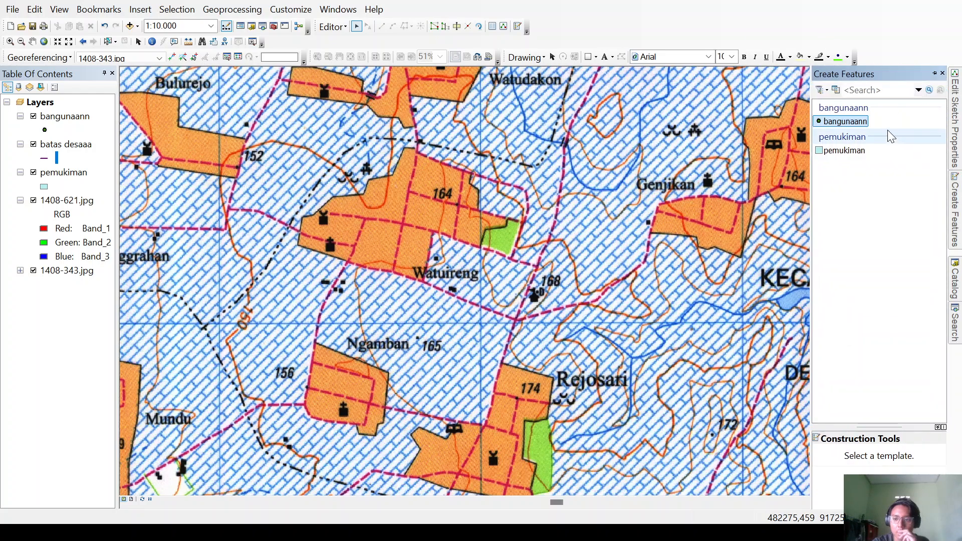
{"action": "left_click", "coordinate": [847, 121]}
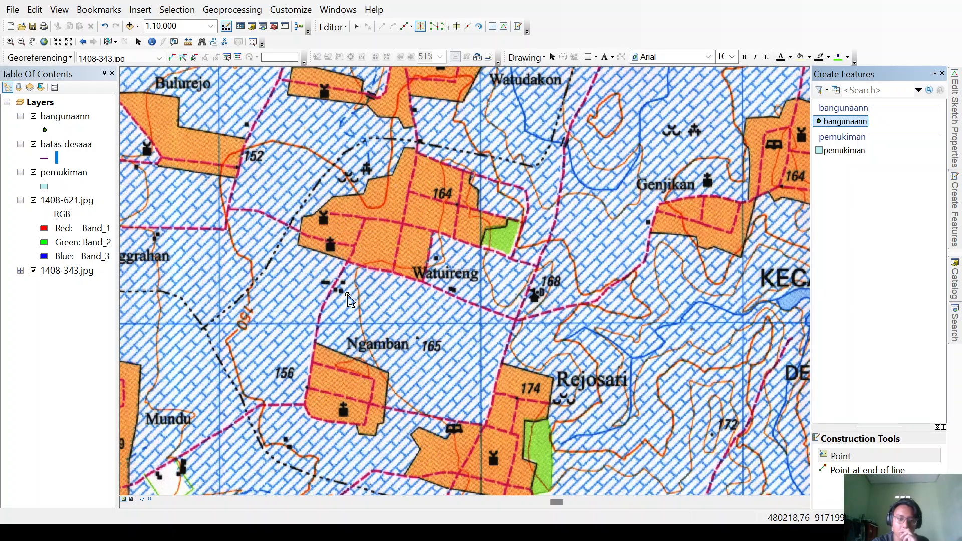
{"action": "left_click", "coordinate": [341, 289]}
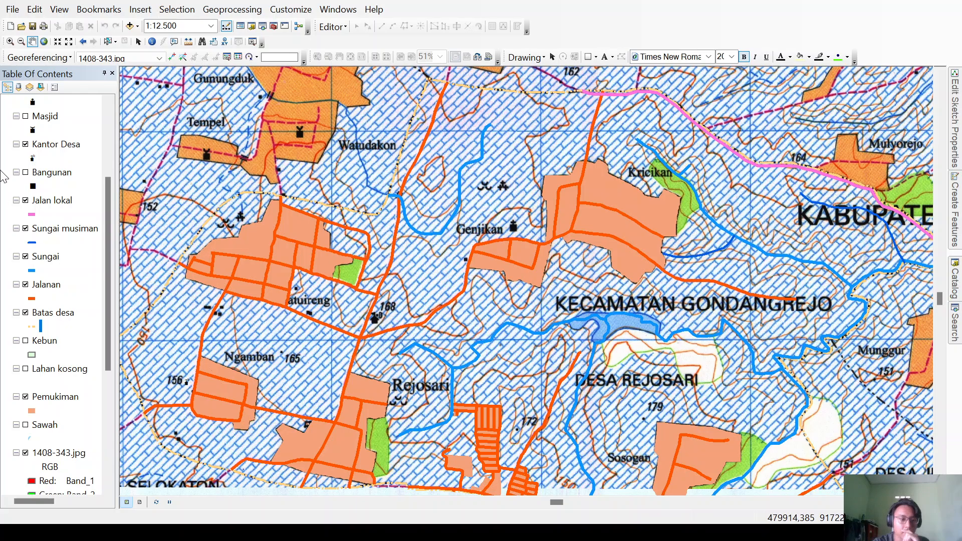
In the completed map document, toggle the Bangunan layer to review the digitized building points
{"action": "scroll", "coordinate": [33, 201], "scroll_direction": "up", "scroll_amount": 5}
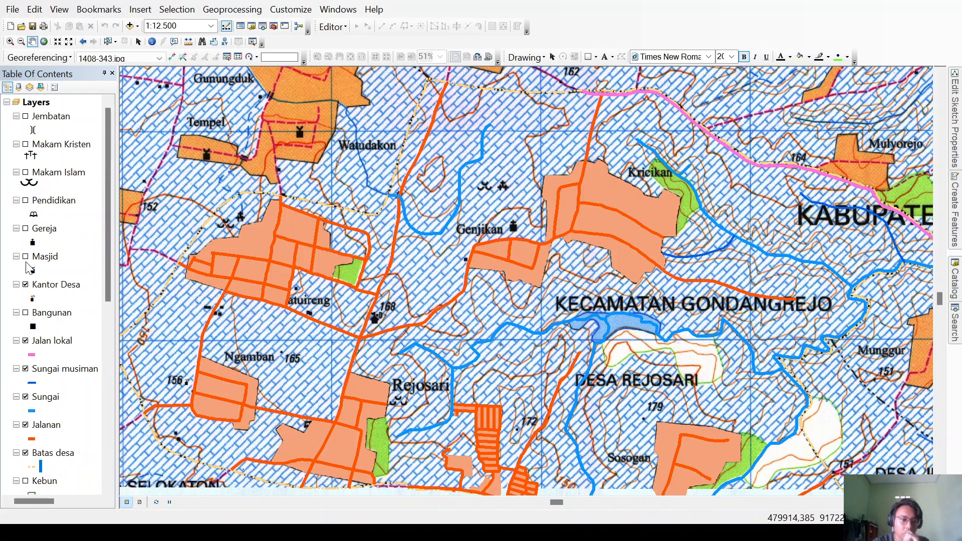
{"action": "left_click", "coordinate": [25, 313]}
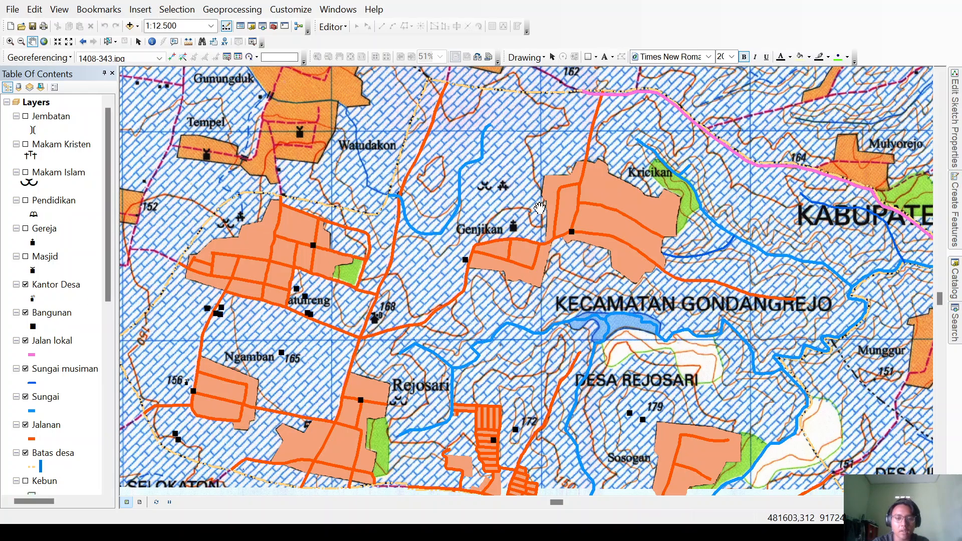
{"action": "left_click", "coordinate": [25, 313]}
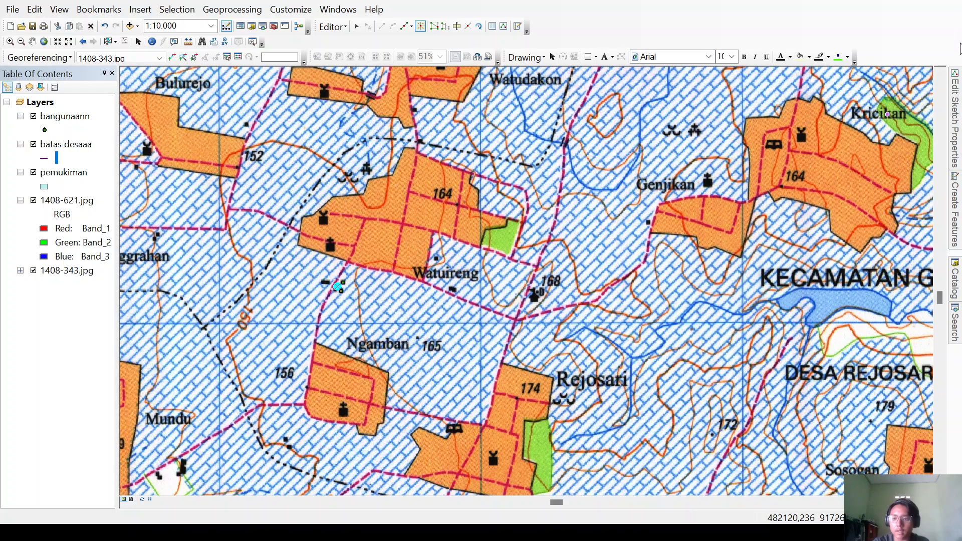
In the digitizing document, create a point shapefile named mosque in the Home - Laprak\SIG folder and restart the editing session
{"action": "left_click", "coordinate": [955, 273]}
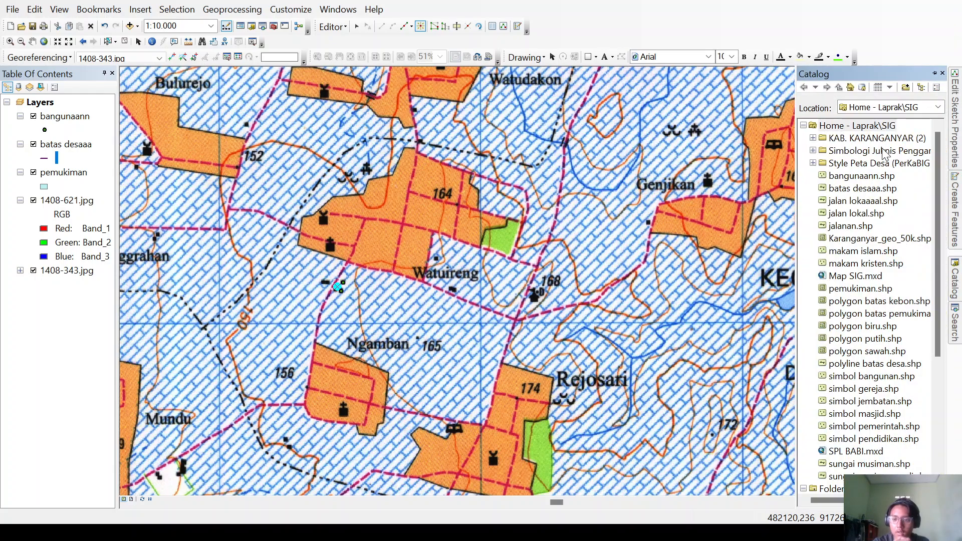
{"action": "left_click", "coordinate": [862, 128]}
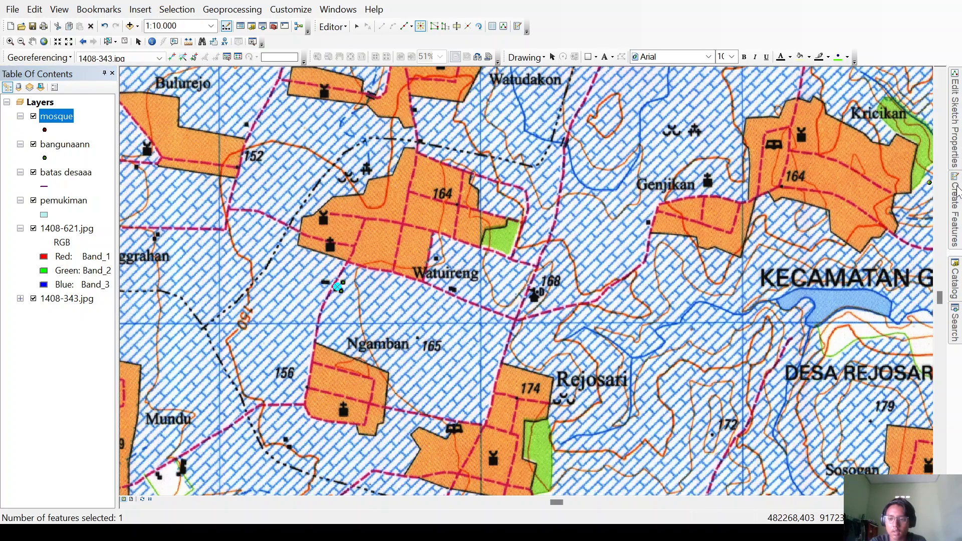
{"action": "left_click", "coordinate": [957, 190]}
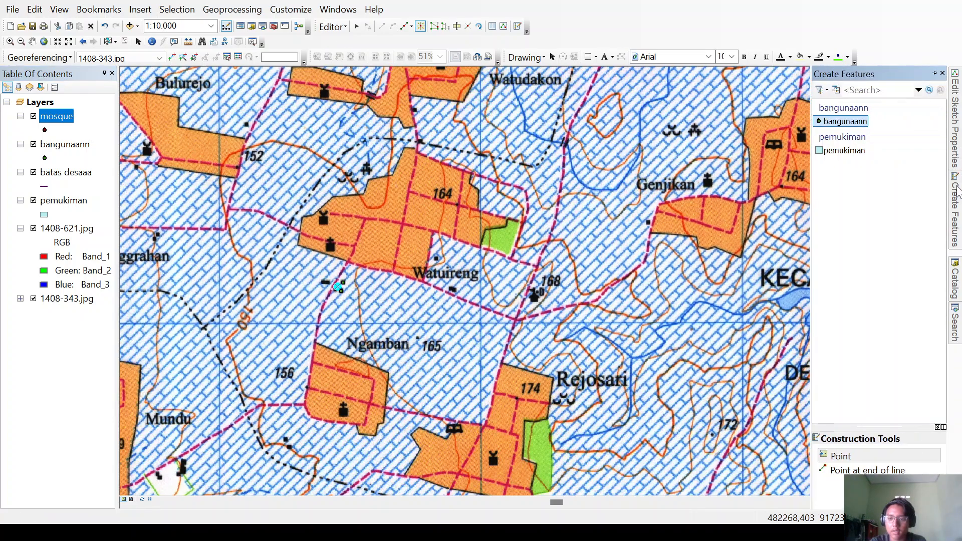
{"action": "left_click", "coordinate": [328, 27]}
{"action": "left_click", "coordinate": [355, 65]}
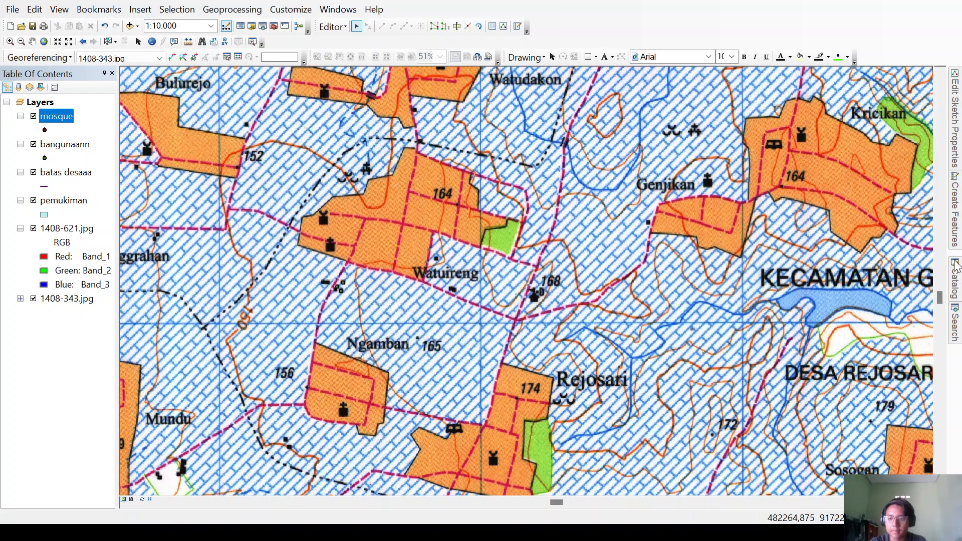
Place a mosque point on the mosque symbol at the western end of the Watuireng settlement
{"action": "mouse_move", "coordinate": [956, 244]}
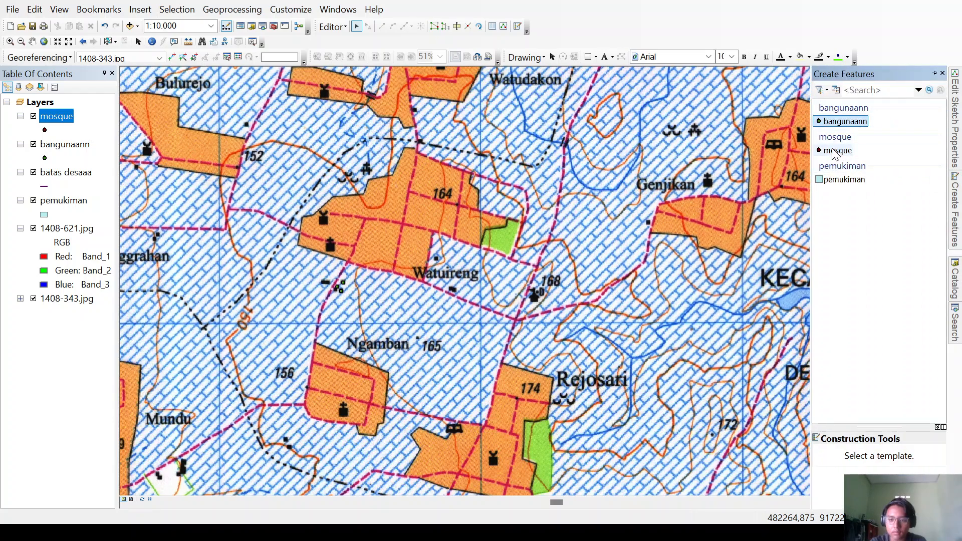
{"action": "left_click", "coordinate": [834, 151]}
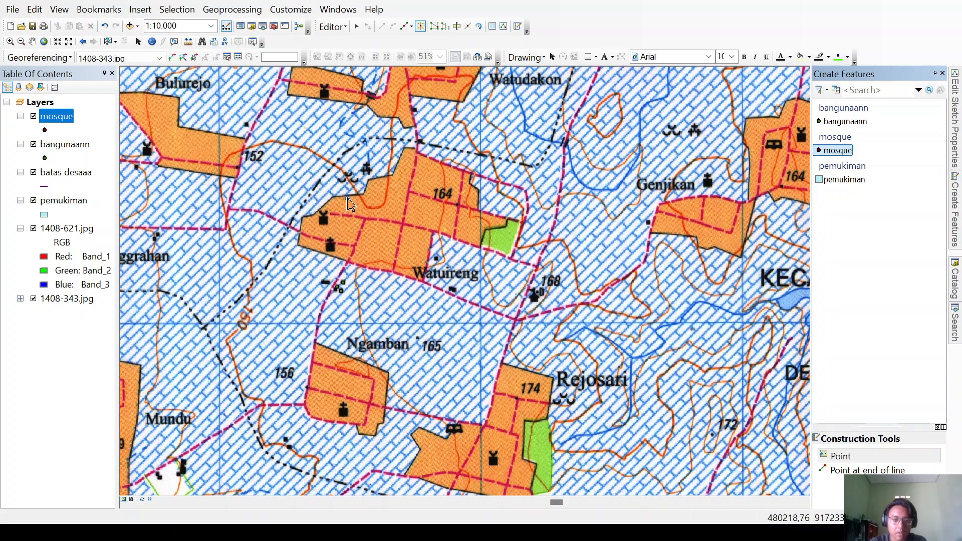
{"action": "left_click", "coordinate": [324, 221]}
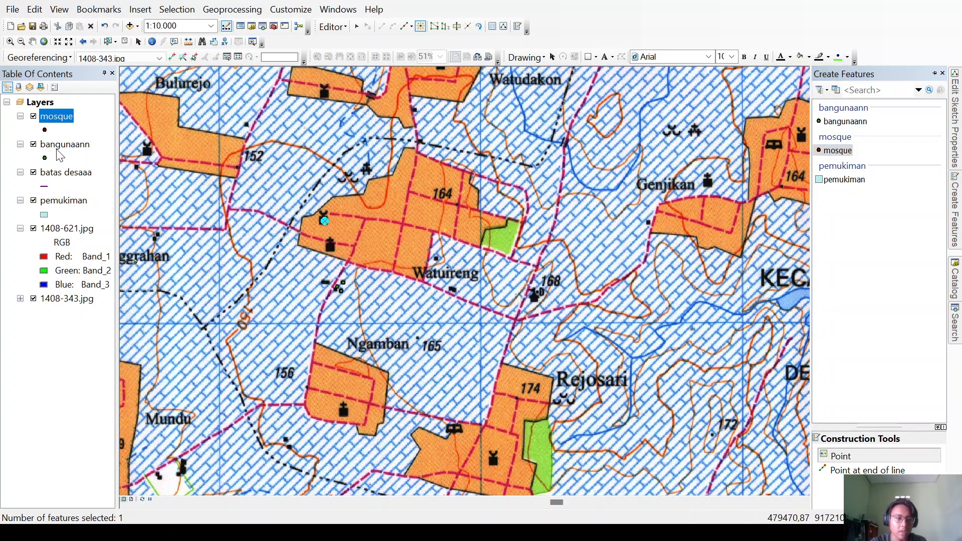
{"action": "left_click", "coordinate": [47, 133]}
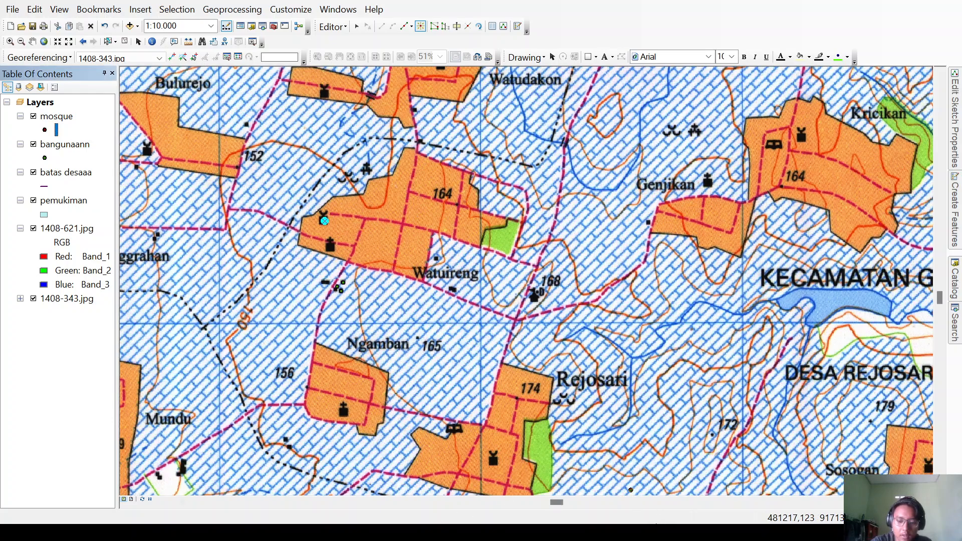
{"action": "left_click", "coordinate": [136, 232]}
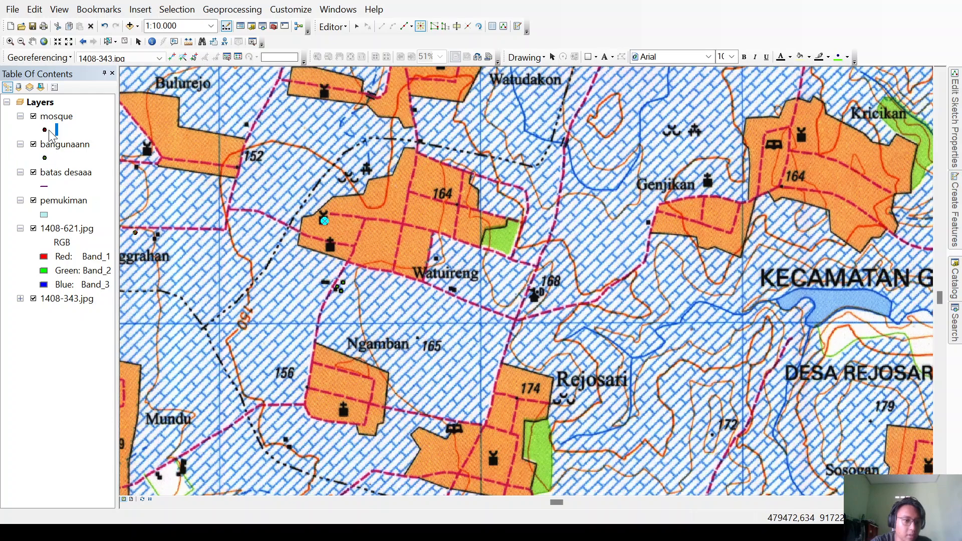
{"action": "key", "text": "ctrl+z"}
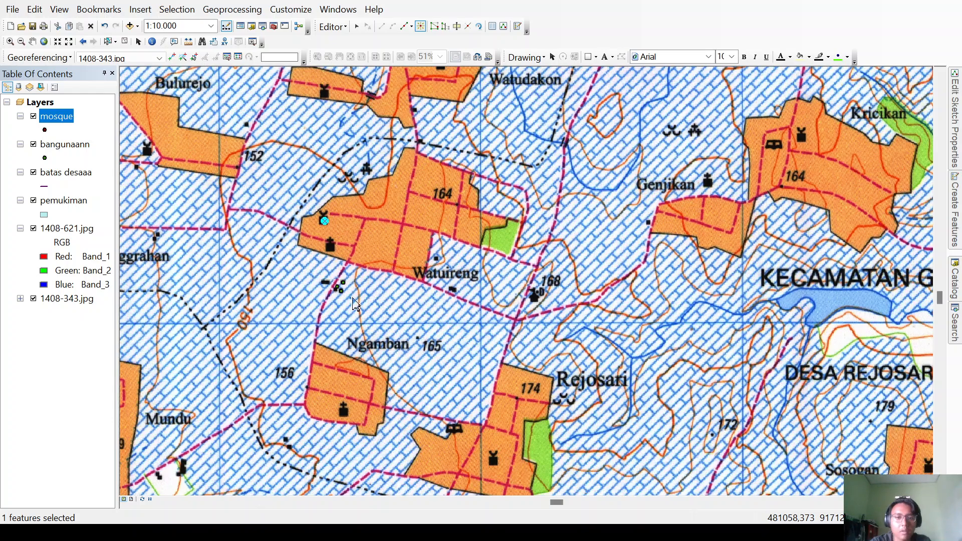
{"action": "left_click_drag", "start_coordinate": [448, 174], "coordinate": [430, 311]}
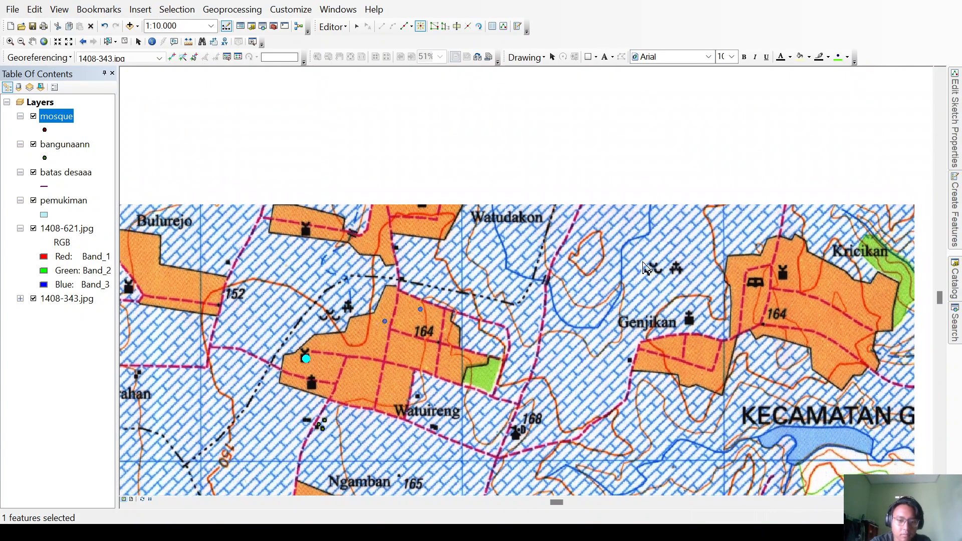
{"action": "key", "text": "Escape"}
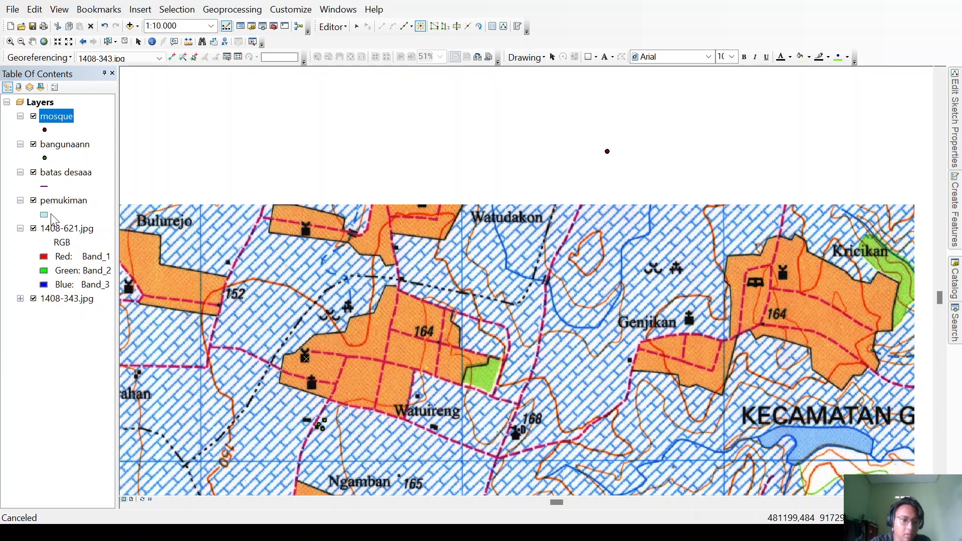
Add the World Imagery basemap and hide the 1408-343.jpg and 1408-621.jpg sheets to show the satellite imagery
{"action": "left_click", "coordinate": [129, 26]}
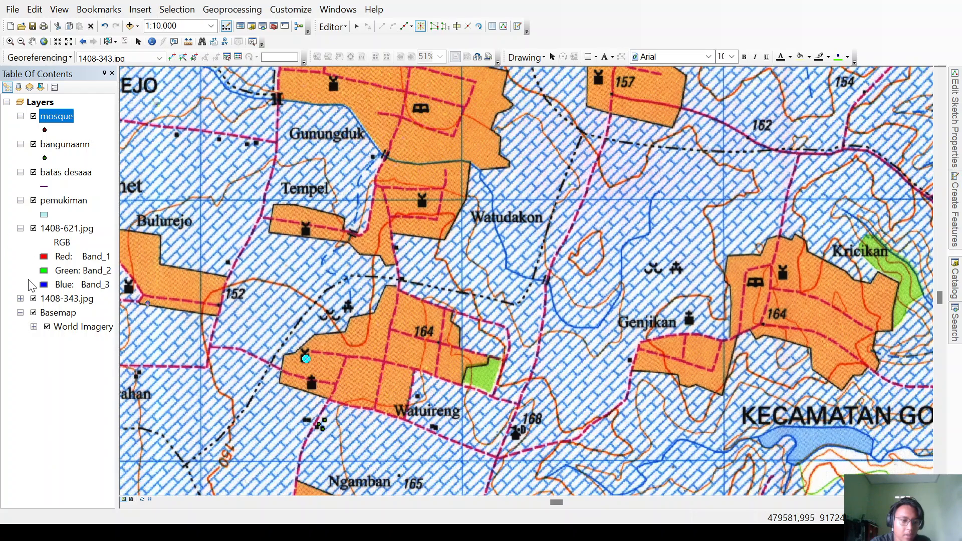
{"action": "left_click", "coordinate": [33, 298]}
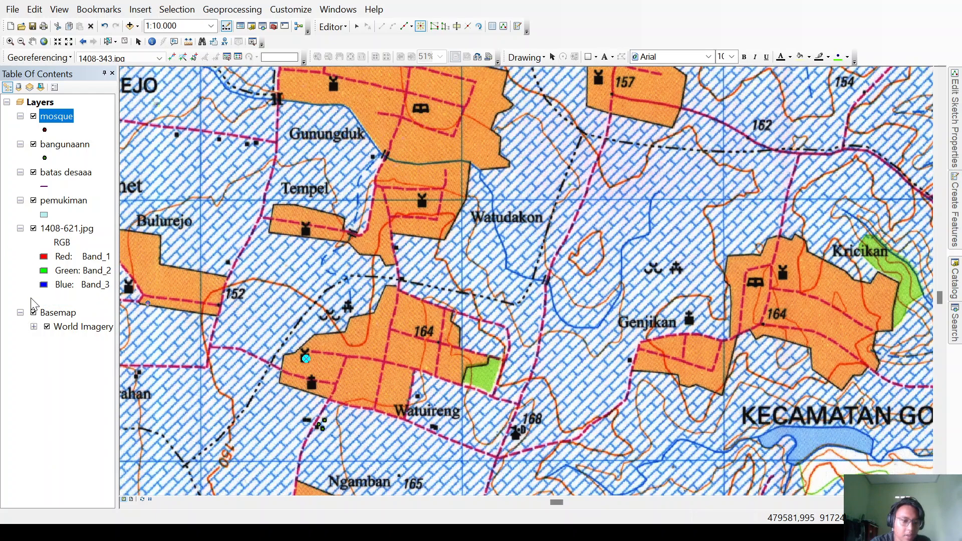
{"action": "left_click", "coordinate": [33, 228]}
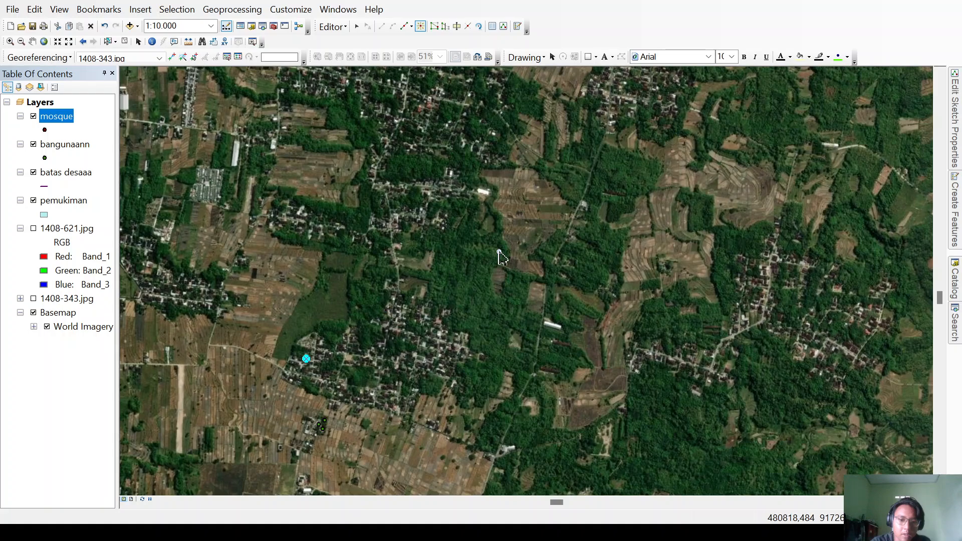
{"action": "left_click_drag", "start_coordinate": [499, 251], "coordinate": [464, 301]}
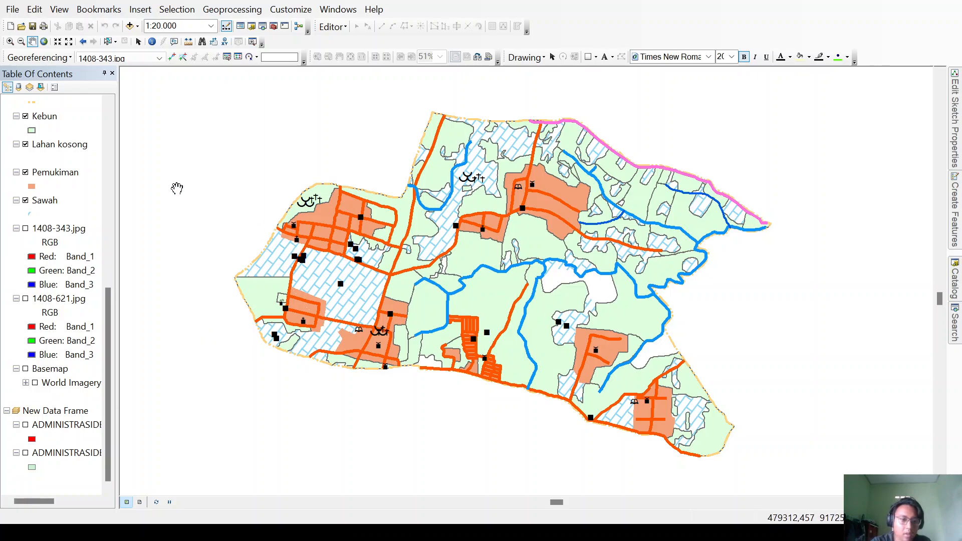
In the completed map document, display the World Imagery basemap and examine the village's surroundings beneath the thematic layers
{"action": "left_click", "coordinate": [26, 369]}
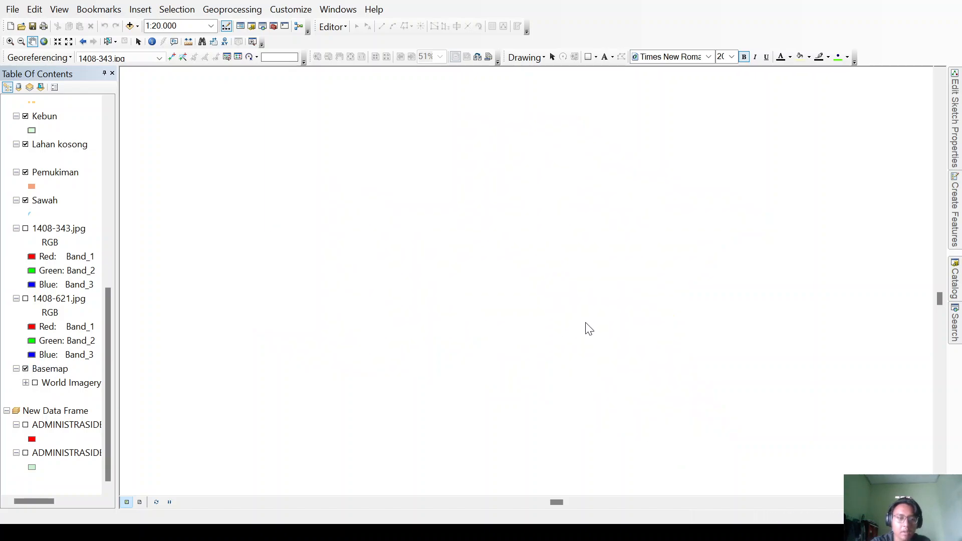
{"action": "left_click", "coordinate": [36, 384]}
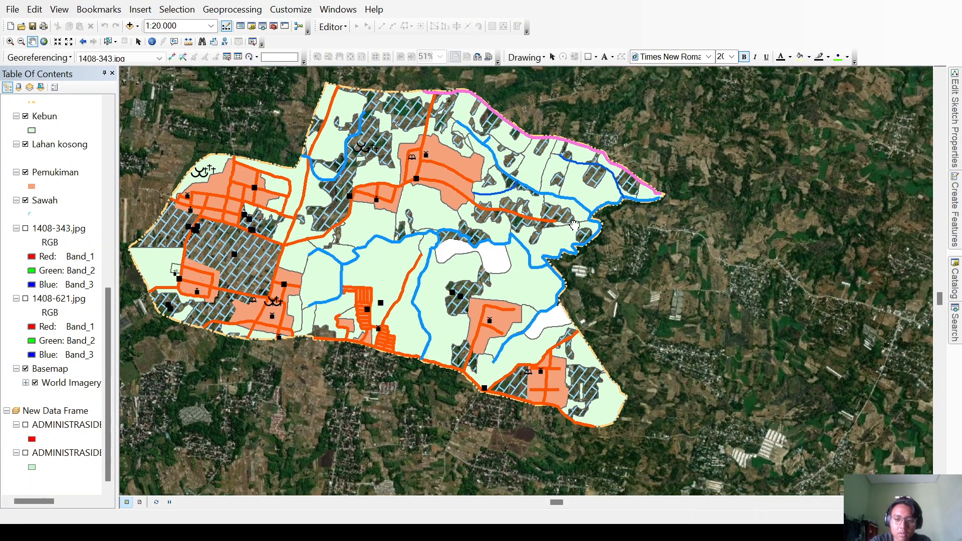
{"action": "left_click_drag", "start_coordinate": [574, 225], "coordinate": [502, 207]}
{"action": "left_click_drag", "start_coordinate": [329, 254], "coordinate": [472, 313]}
{"action": "scroll", "coordinate": [390, 228], "scroll_direction": "up", "scroll_amount": 1}
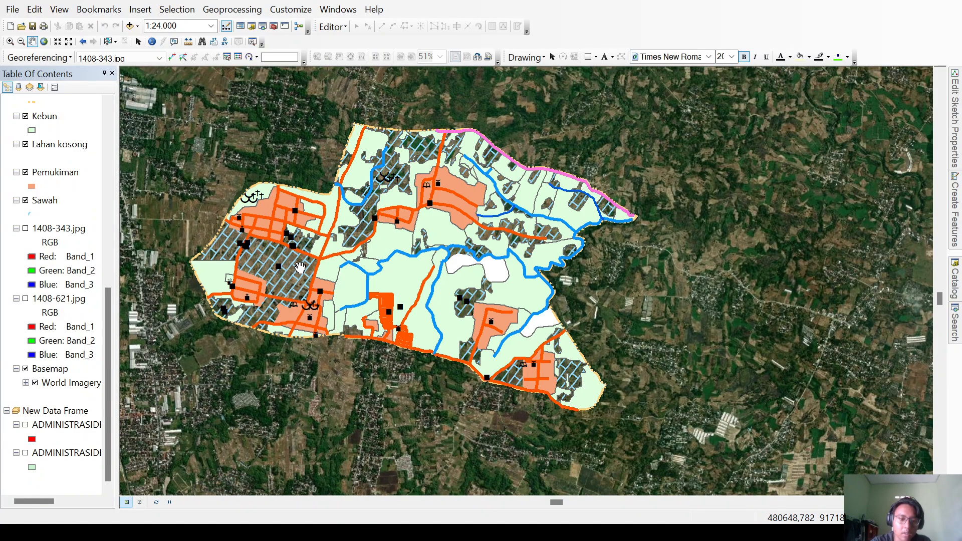
{"action": "left_click_drag", "start_coordinate": [328, 260], "coordinate": [452, 266]}
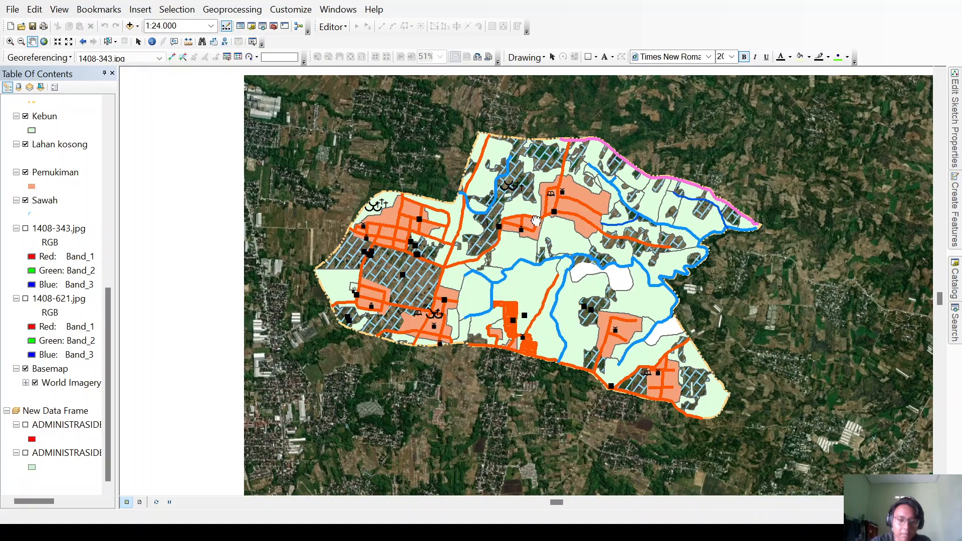
{"action": "left_click_drag", "start_coordinate": [535, 220], "coordinate": [514, 266]}
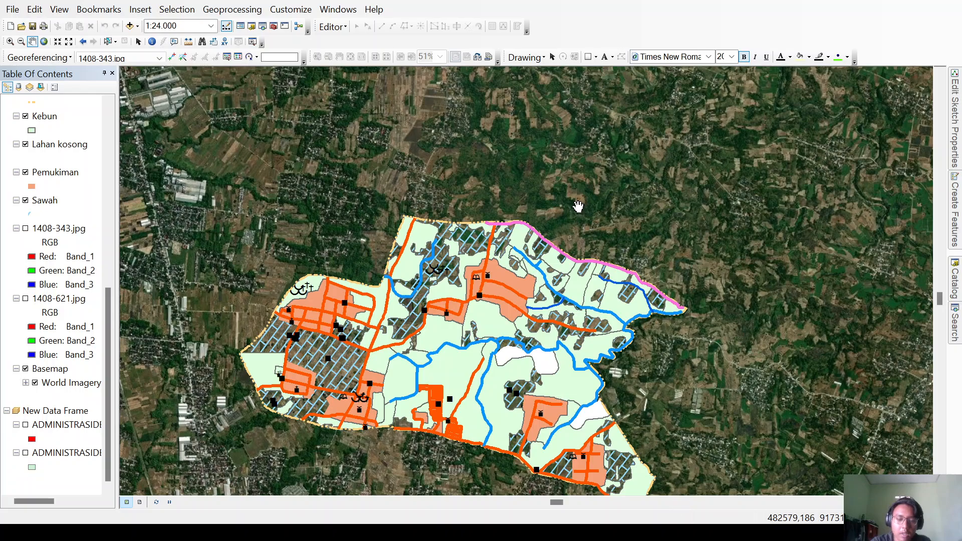
{"action": "left_click_drag", "start_coordinate": [578, 206], "coordinate": [604, 150]}
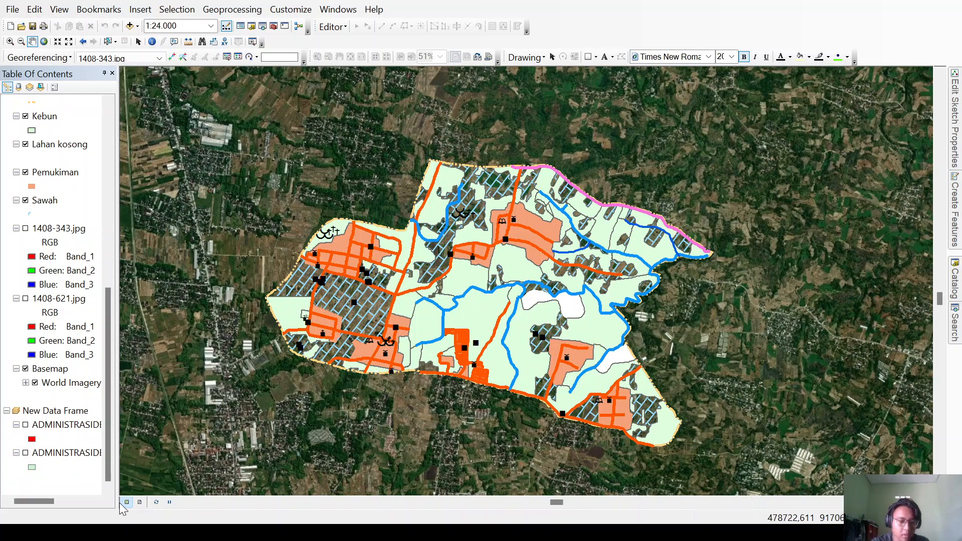
In the page layout, hide the Basemap and display both administrative layers of New Data Frame in the inset map
{"action": "left_click", "coordinate": [139, 502]}
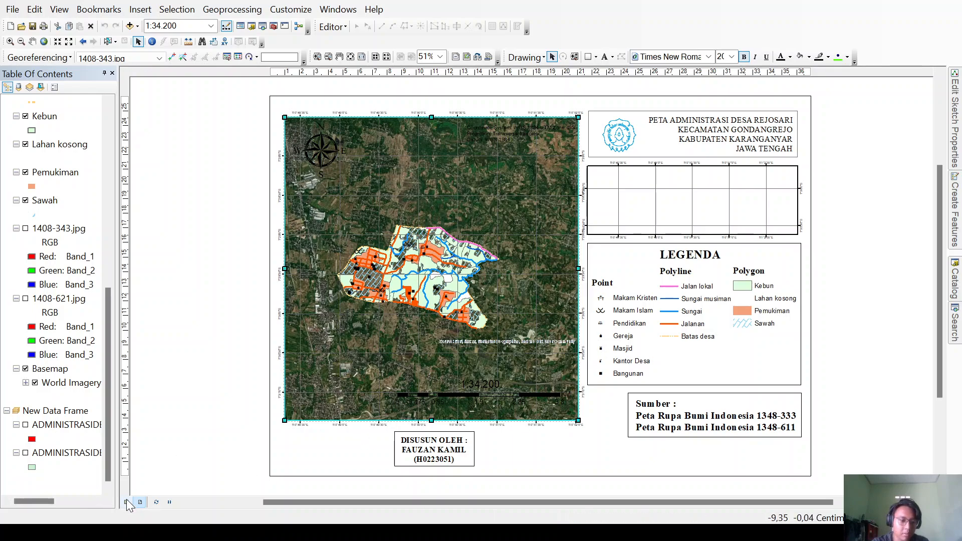
{"action": "left_click", "coordinate": [25, 368]}
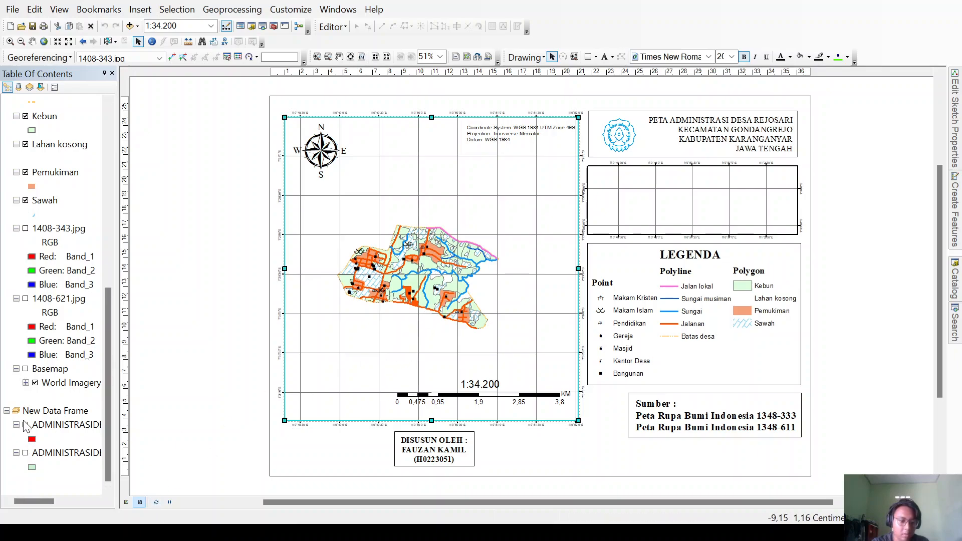
{"action": "left_click", "coordinate": [25, 425]}
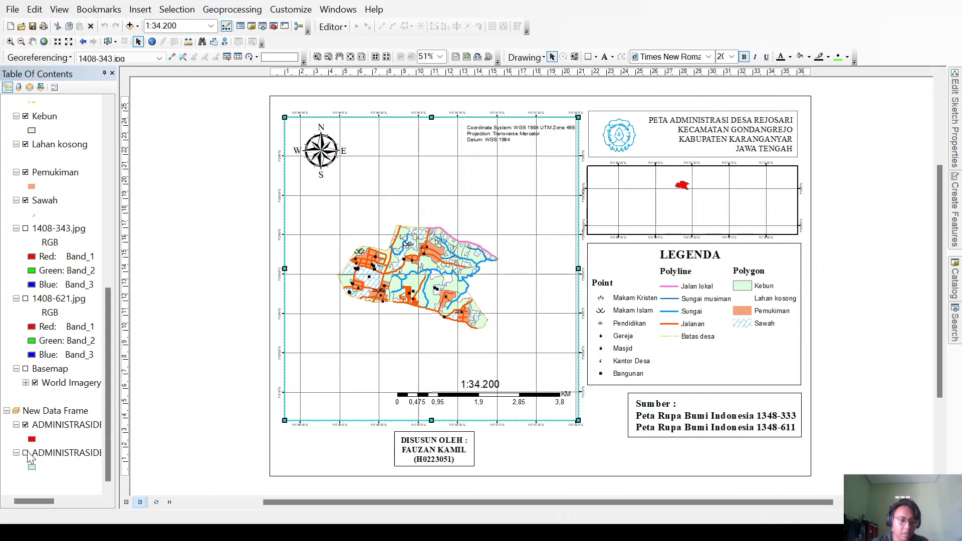
{"action": "left_click", "coordinate": [26, 453]}
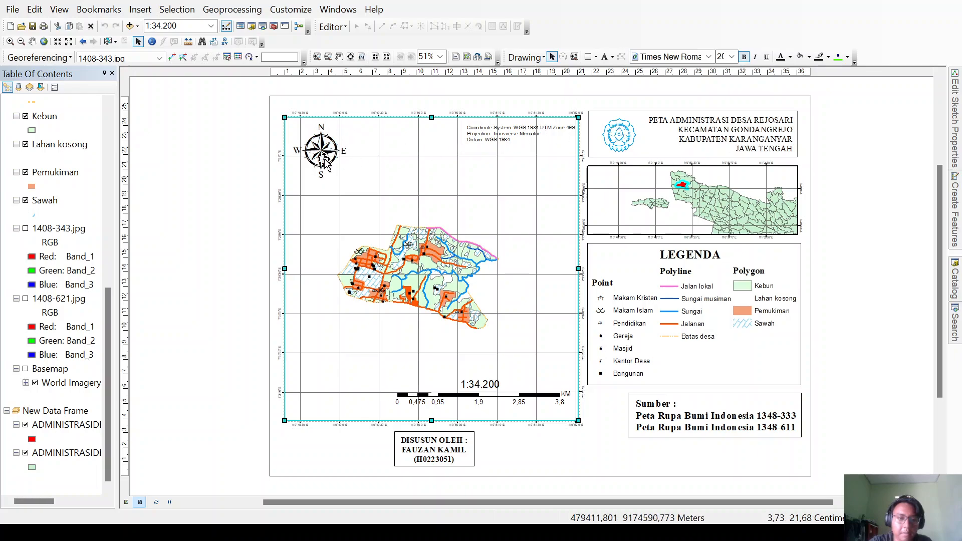
Draw a rectangle about 7.84 by 1.85 cm beside the DISUSUN OLEH box and remove its fill
{"action": "left_click", "coordinate": [588, 57]}
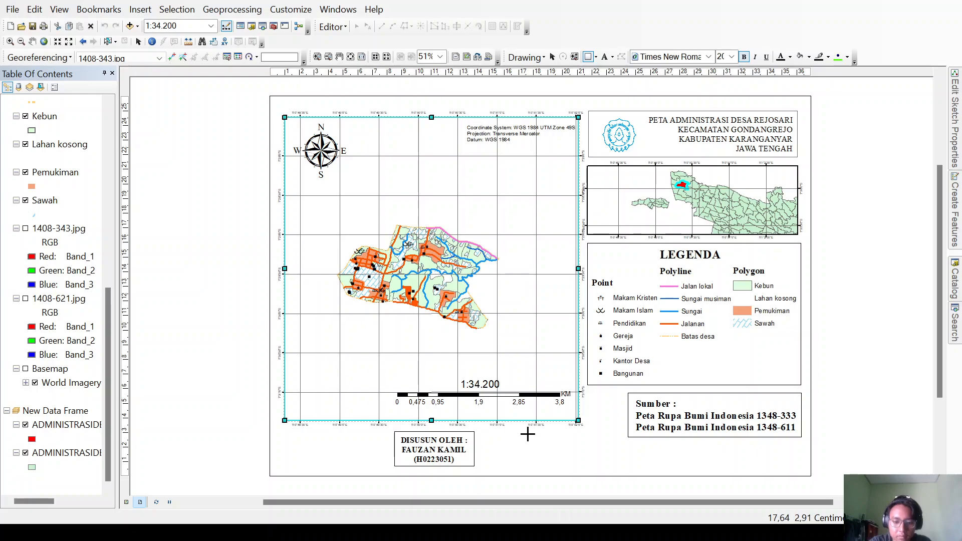
{"action": "left_click_drag", "start_coordinate": [498, 439], "coordinate": [613, 467]}
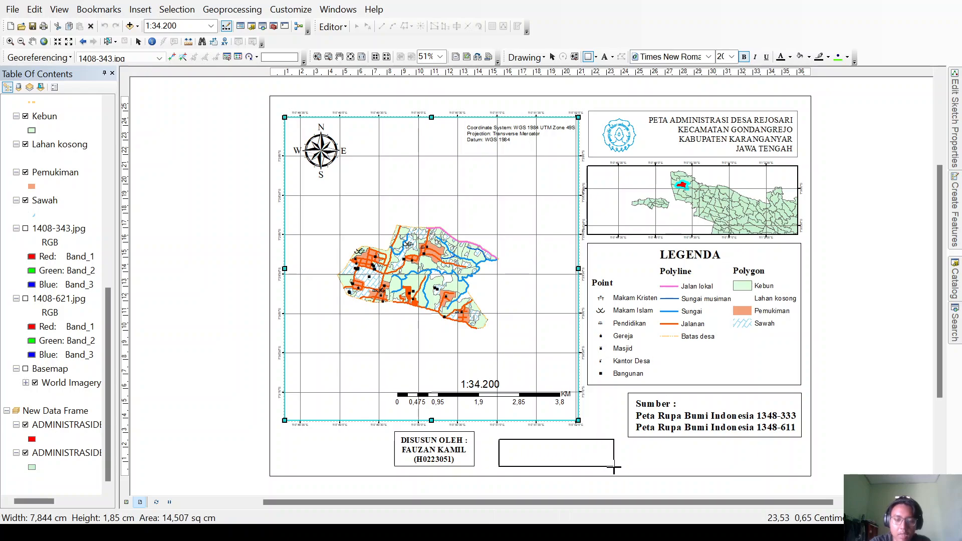
{"action": "left_click_drag", "start_coordinate": [613, 468], "coordinate": [613, 467]}
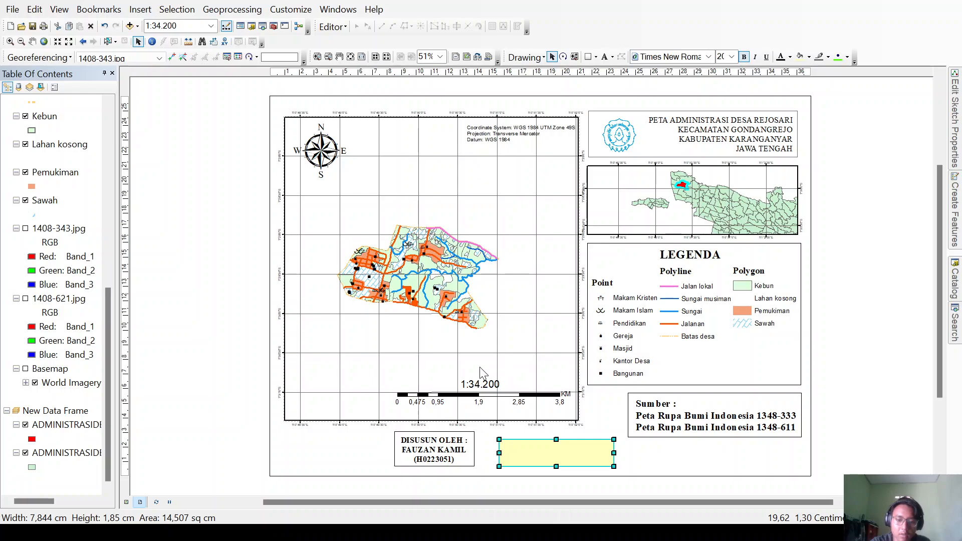
{"action": "key", "text": "Delete"}
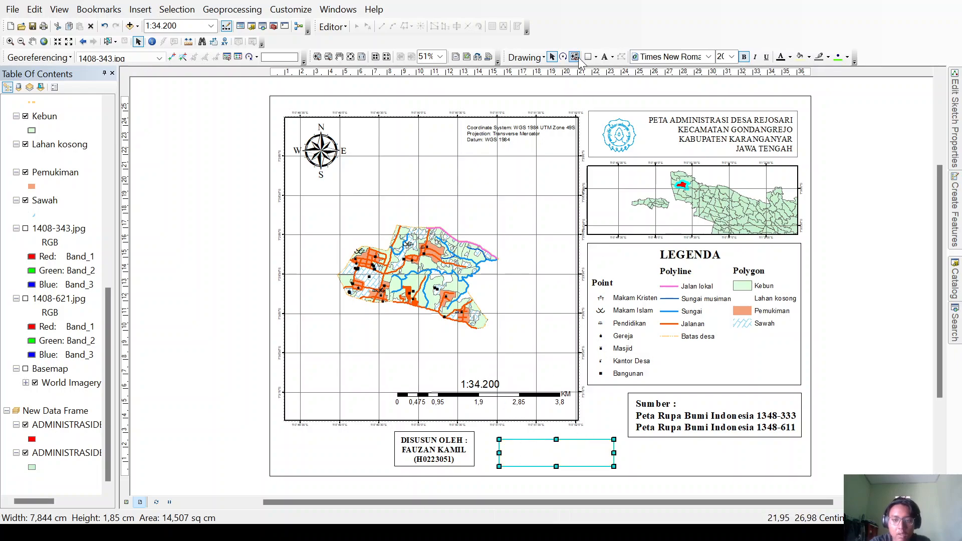
Insert the text 2025 inside the new rectangle, replacing the default text
{"action": "left_click", "coordinate": [603, 58]}
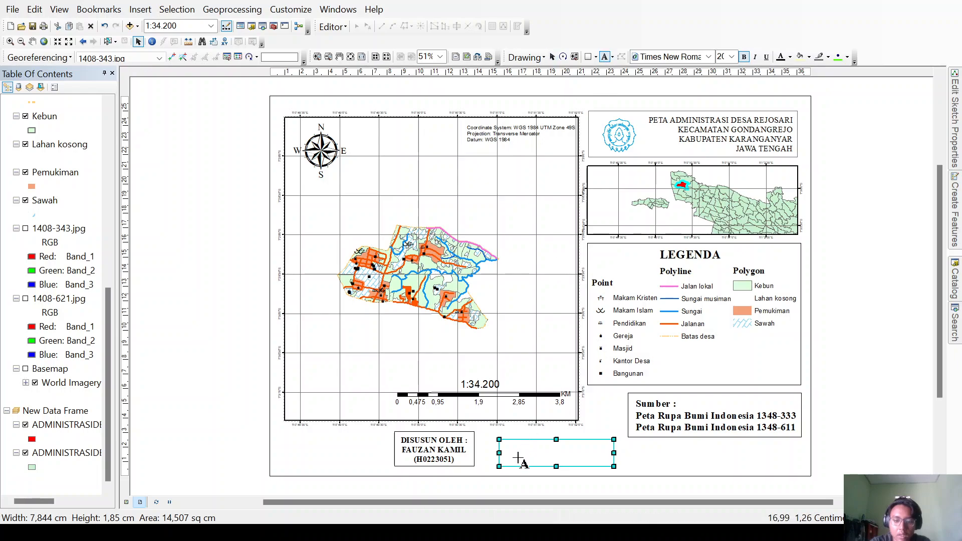
{"action": "left_click", "coordinate": [560, 447]}
{"action": "key", "text": "Return"}
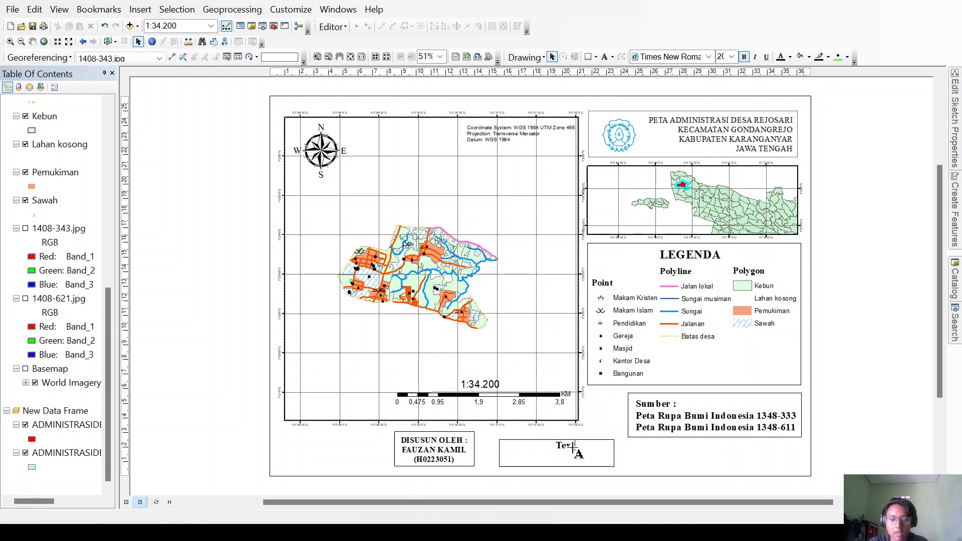
{"action": "left_click", "coordinate": [572, 447]}
{"action": "type", "text": "t"}
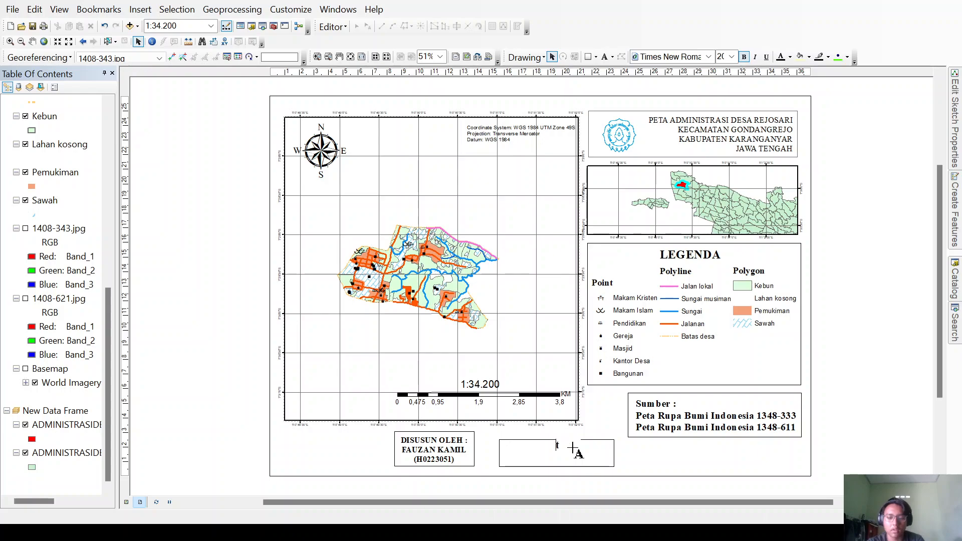
{"action": "type", "text": "2025"}
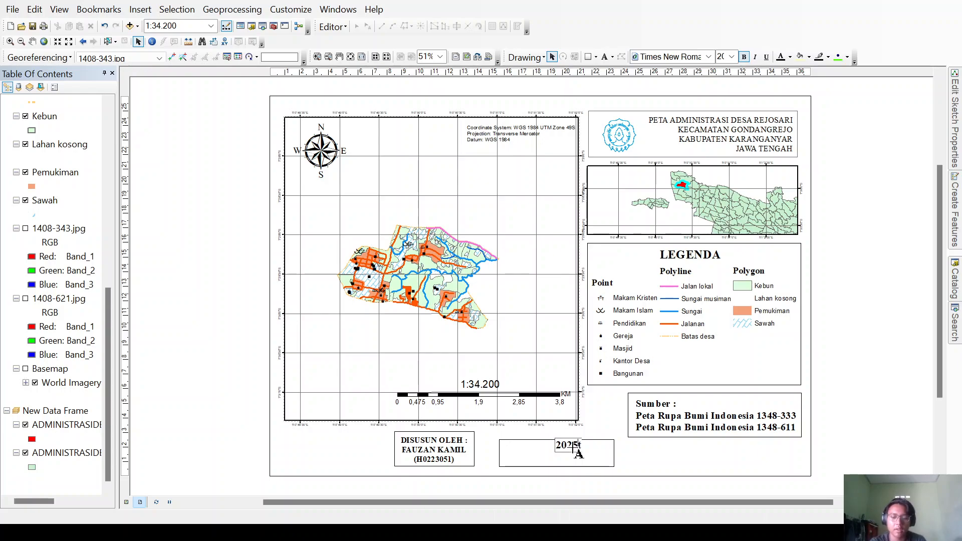
{"action": "key", "text": "Delete"}
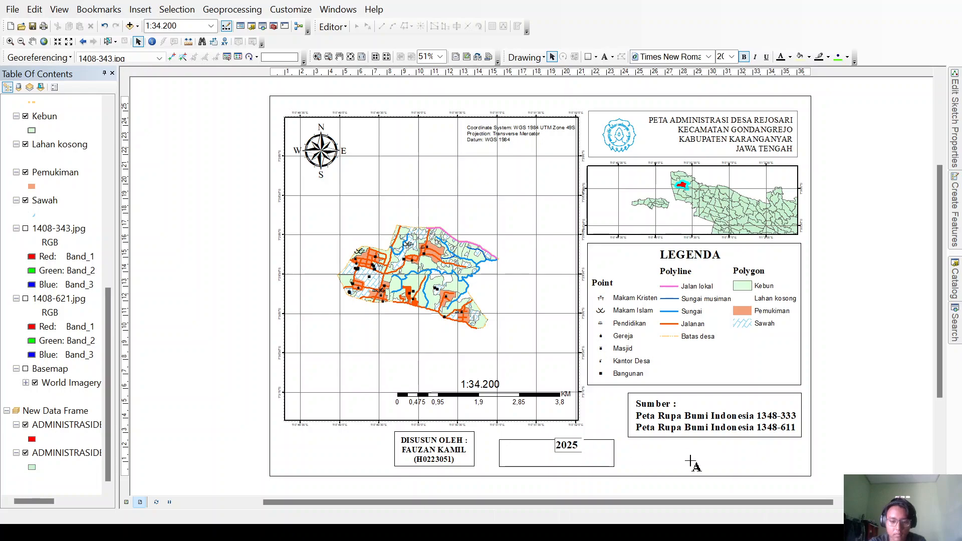
Position the 2025 text near the centre of the rectangle beside the DISUSUN OLEH box
{"action": "left_click", "coordinate": [669, 452]}
{"action": "left_click", "coordinate": [575, 446]}
{"action": "key", "text": "ctrl+c"}
{"action": "key", "text": "ctrl+v"}
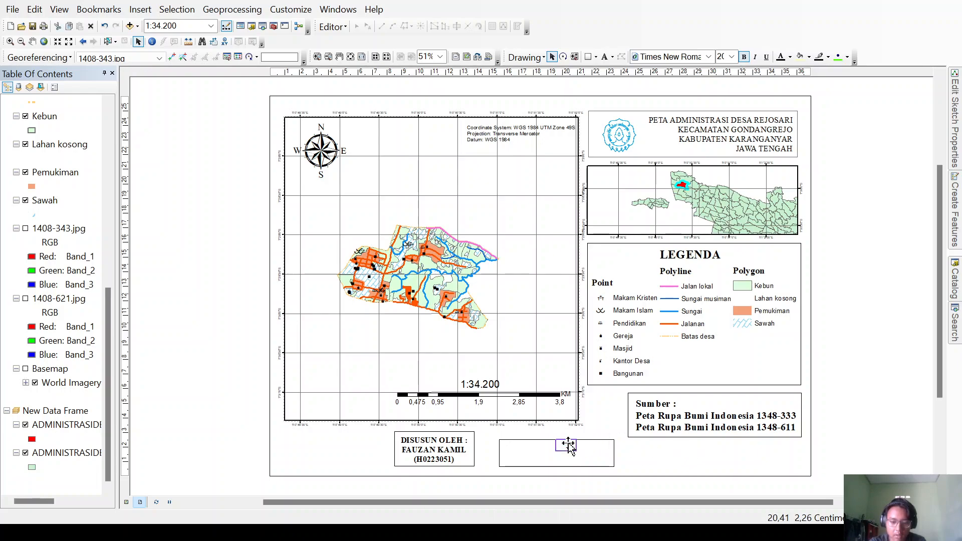
{"action": "left_click_drag", "start_coordinate": [571, 447], "coordinate": [557, 463]}
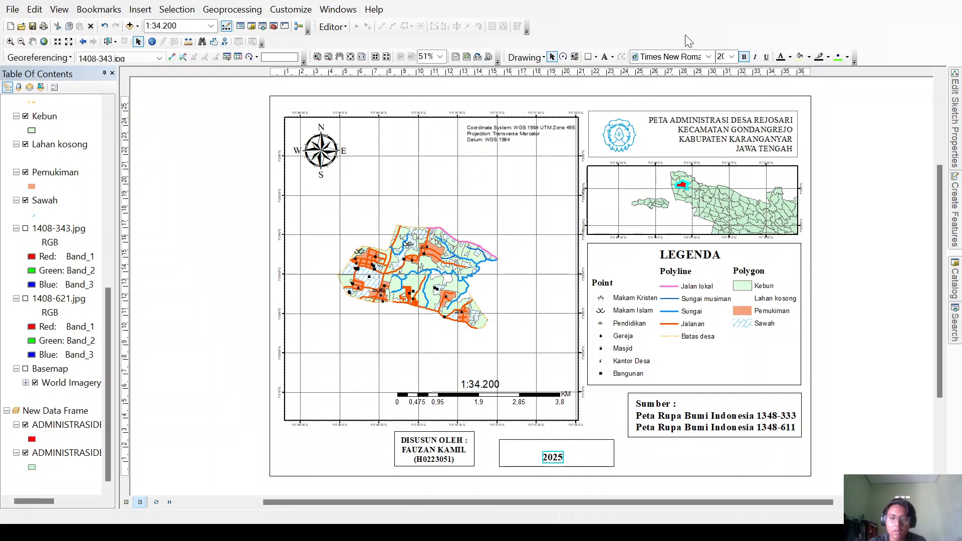
{"action": "left_click", "coordinate": [709, 58]}
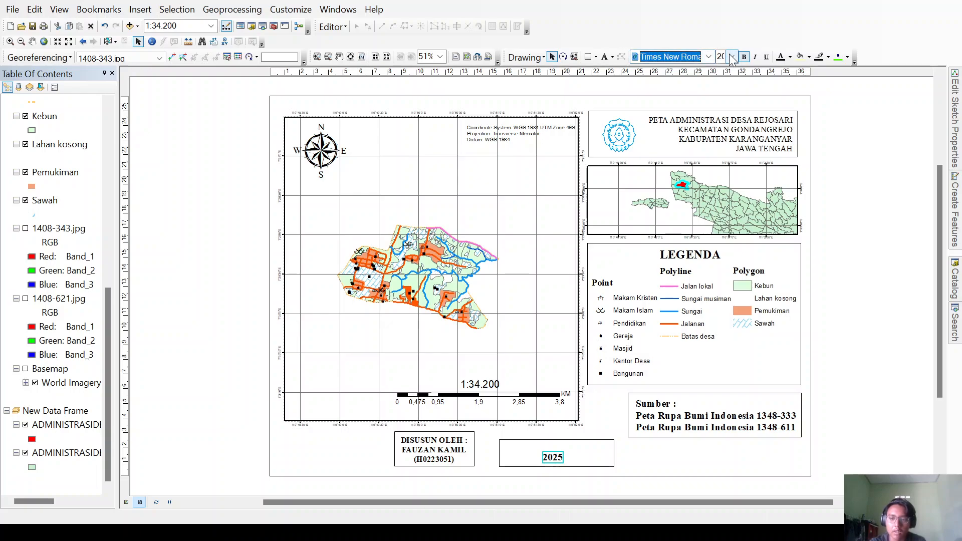
{"action": "left_click", "coordinate": [556, 456]}
{"action": "left_click", "coordinate": [556, 455]}
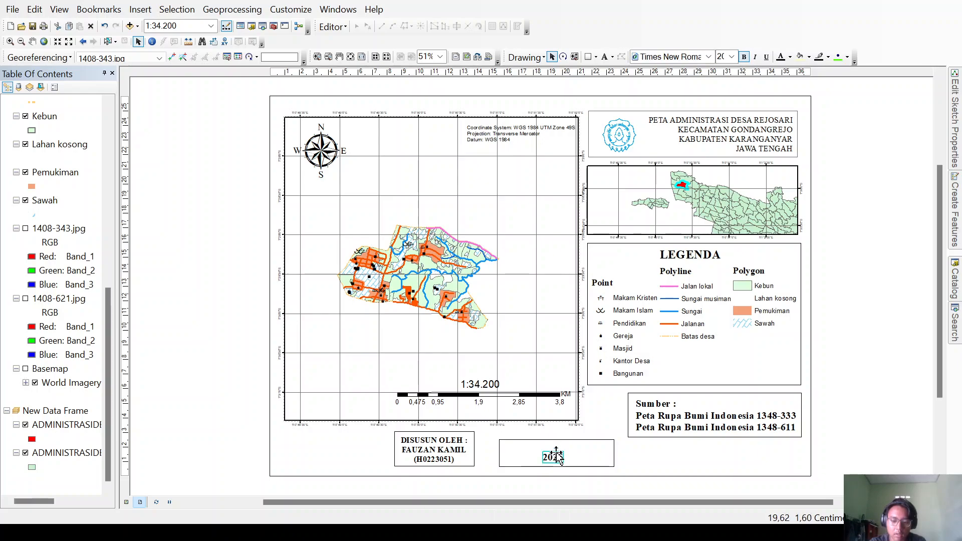
{"action": "left_click_drag", "start_coordinate": [556, 455], "coordinate": [557, 457]}
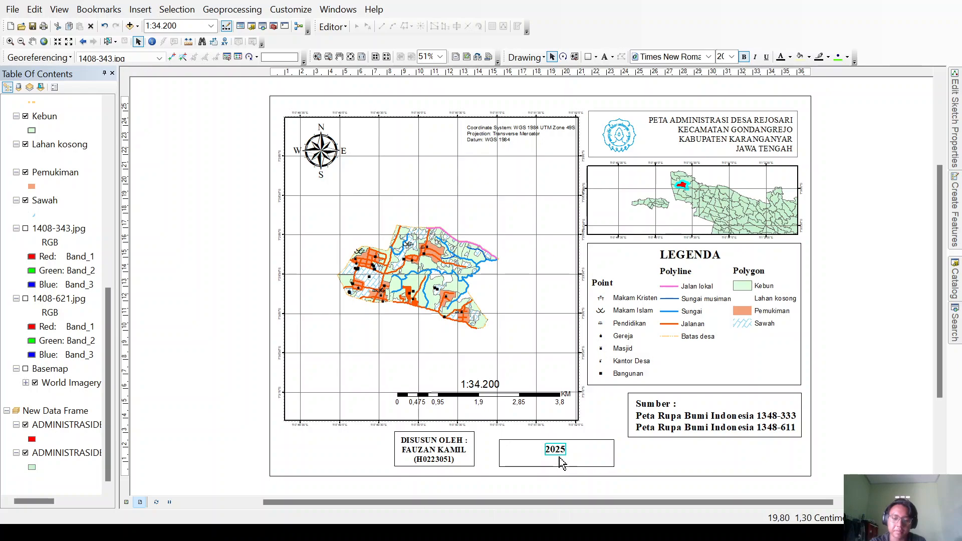
{"action": "left_click_drag", "start_coordinate": [630, 465], "coordinate": [518, 444]}
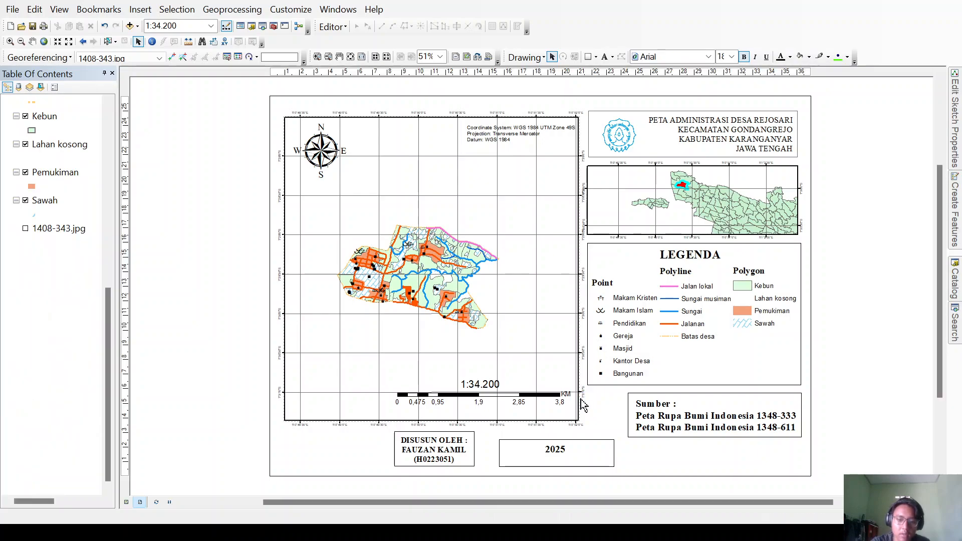
Insert a second legend listing Kebun, Lahan kosong, Pemukiman and Sawah, move it over the existing legend's lower corner, and delete it
{"action": "key", "text": "ctrl+v"}
{"action": "left_click_drag", "start_coordinate": [462, 313], "coordinate": [801, 361]}
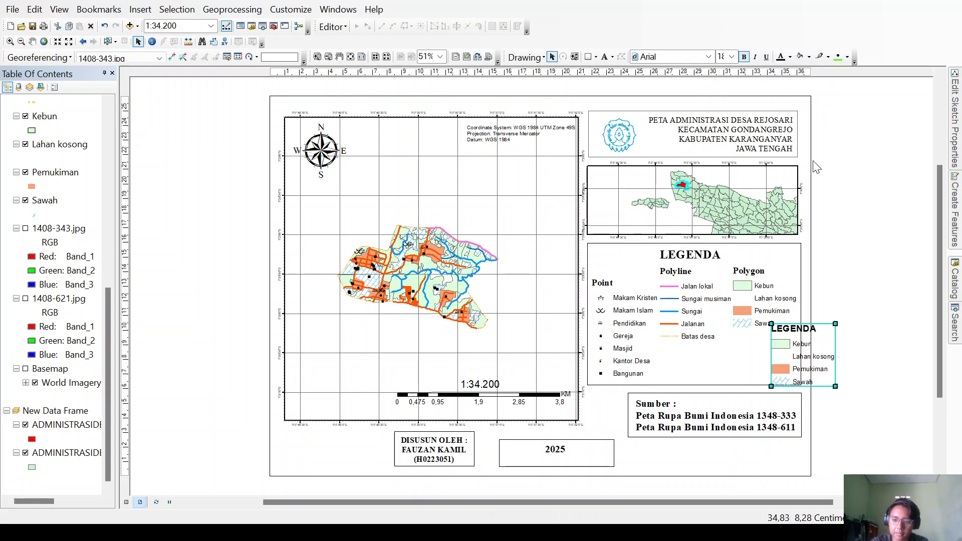
{"action": "key", "text": "Delete"}
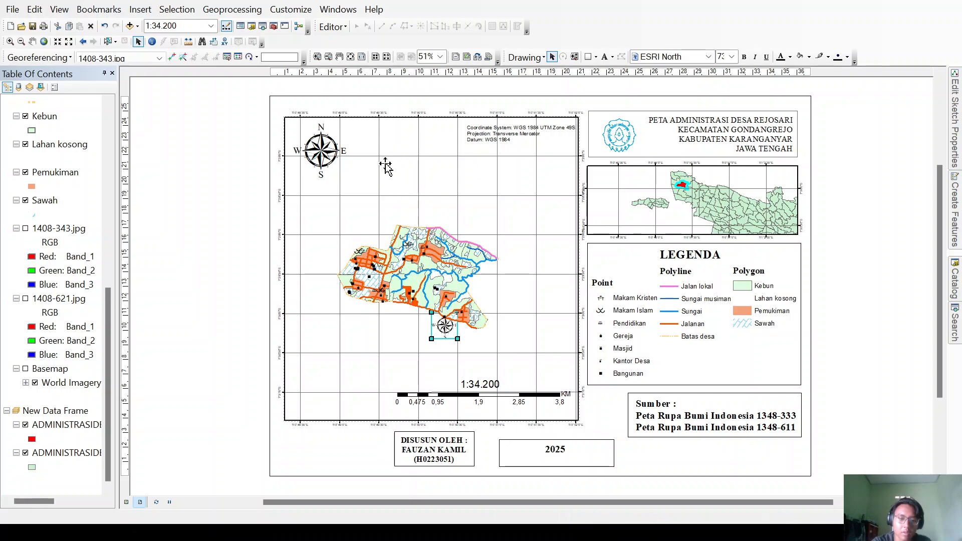
Place a second compass-rose north arrow beside the existing one on the main map and delete it
{"action": "left_click_drag", "start_coordinate": [385, 167], "coordinate": [425, 130]}
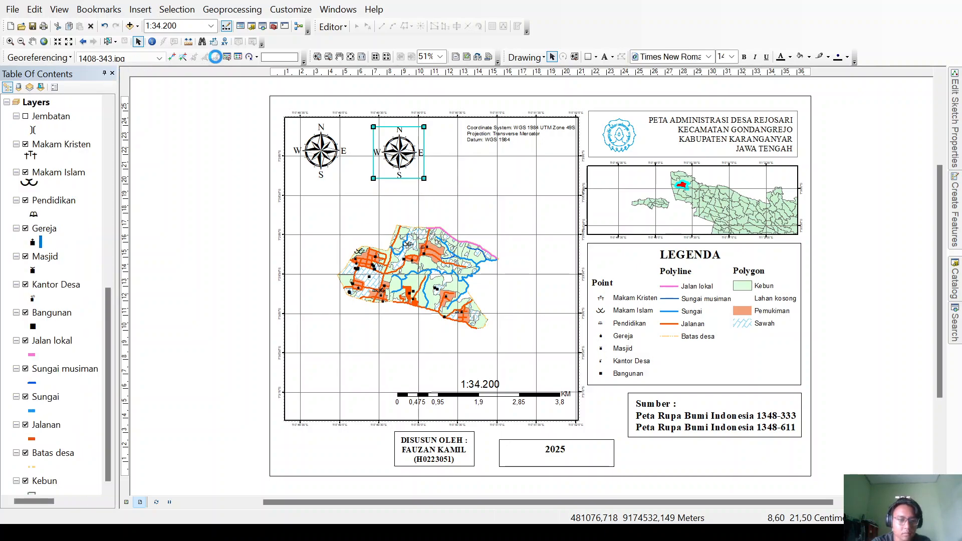
{"action": "key", "text": "Delete"}
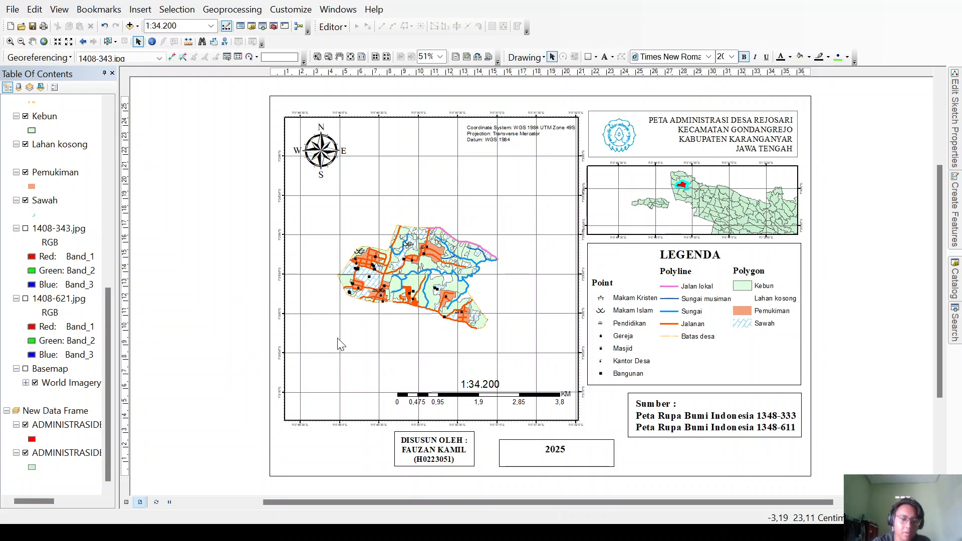
Select the main map's scale bar and the scale text above it in turn
{"action": "left_click", "coordinate": [484, 398]}
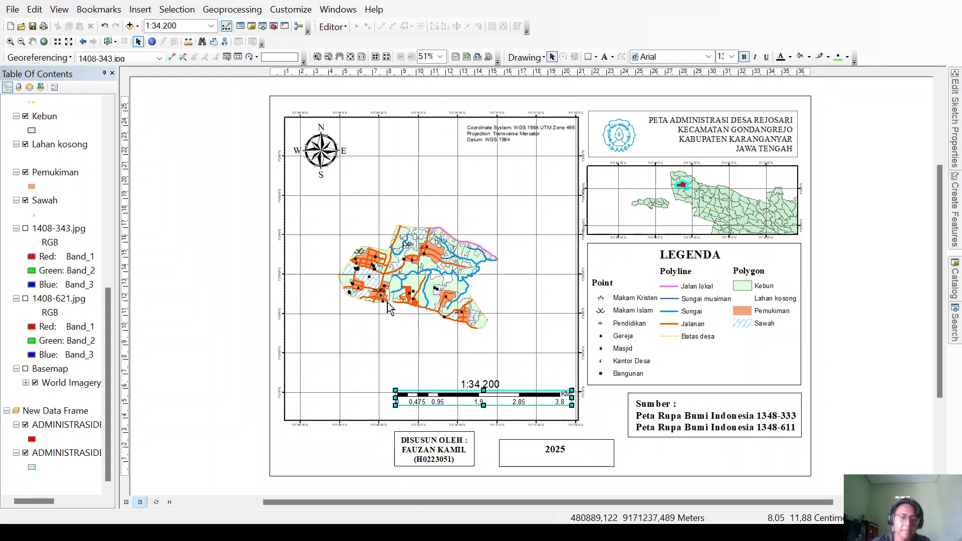
{"action": "left_click", "coordinate": [466, 382]}
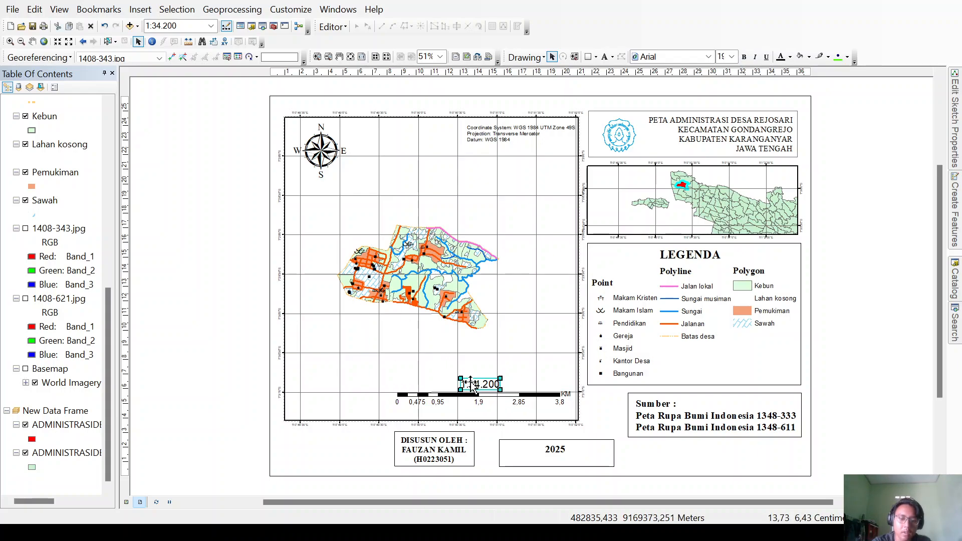
Set the main map's scale in the layout to 1:25.000
{"action": "left_click", "coordinate": [177, 25]}
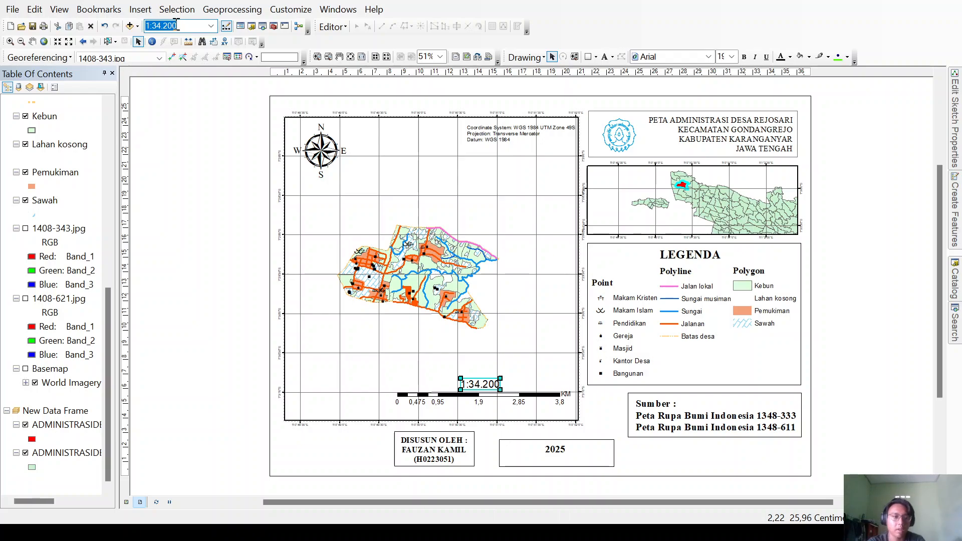
{"action": "left_click", "coordinate": [176, 25]}
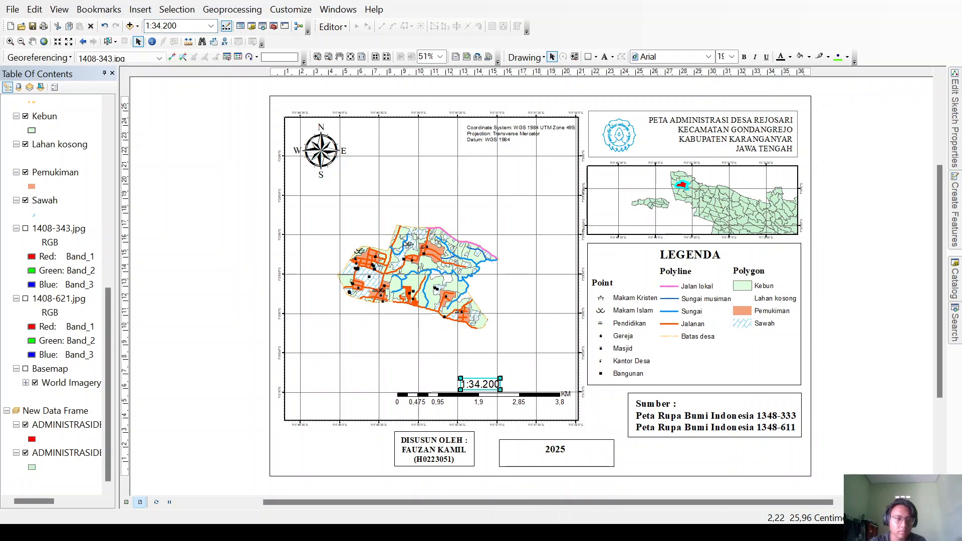
{"action": "left_click", "coordinate": [185, 27]}
{"action": "left_click", "coordinate": [186, 27]}
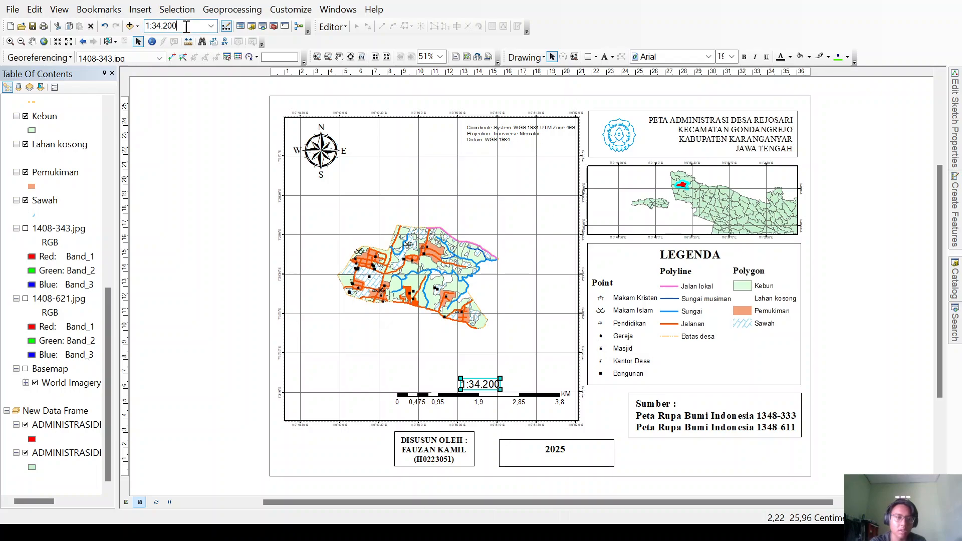
{"action": "key", "text": "BackSpace"}
{"action": "key", "text": "BackSpace"}
{"action": "key", "text": "BackSpace"}
{"action": "key", "text": "BackSpace"}
{"action": "key", "text": "BackSpace"}
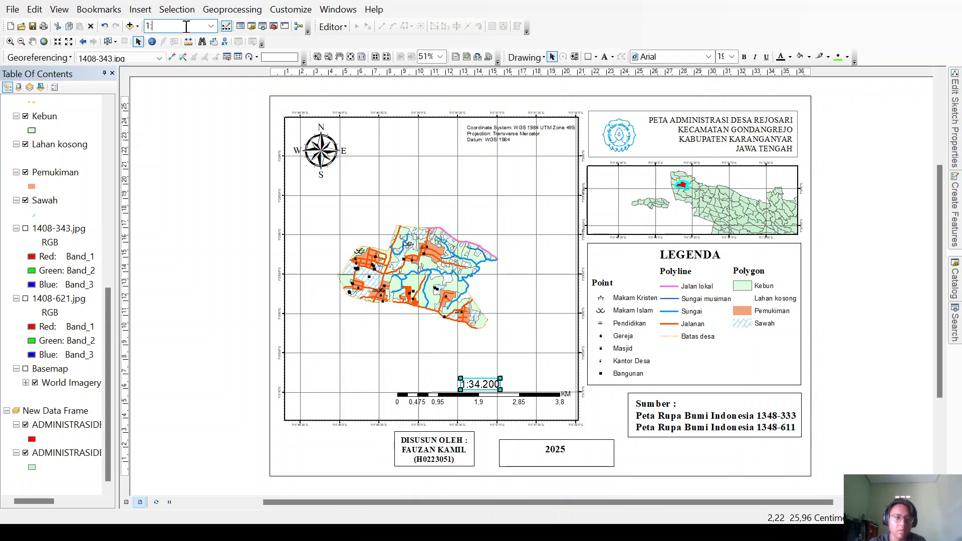
{"action": "type", "text": "25.000"}
{"action": "key", "text": "Return"}
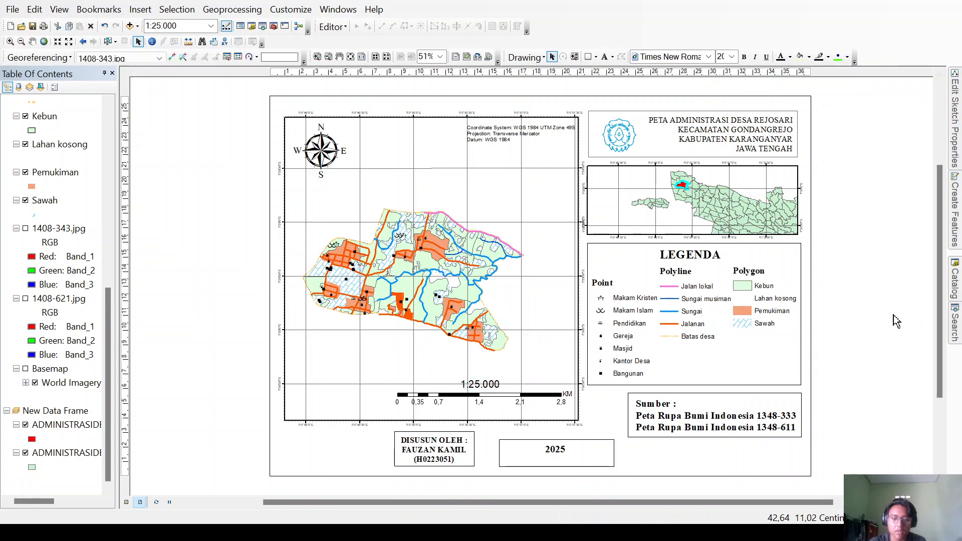
Delete the 2025 text from the rectangle beside the DISUSUN OLEH box
{"action": "left_click", "coordinate": [554, 449]}
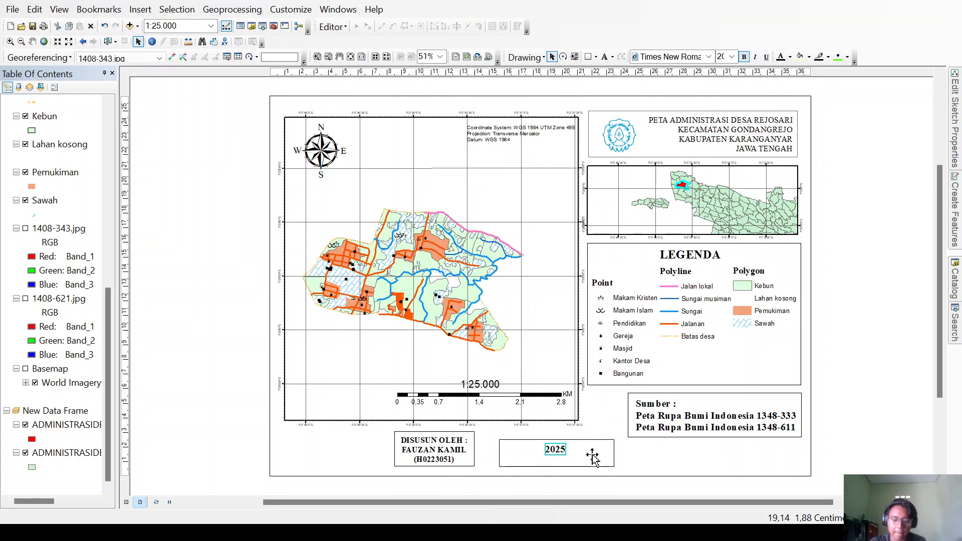
{"action": "key", "text": "Delete"}
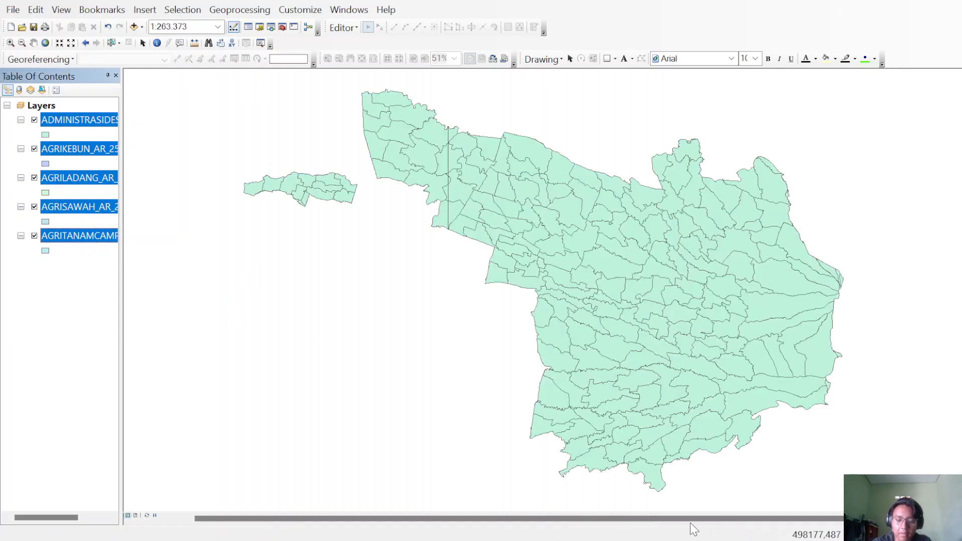
Select all features of the village administration layer in the document holding the administration and AGRI layers
{"action": "key", "text": "ctrl+a"}
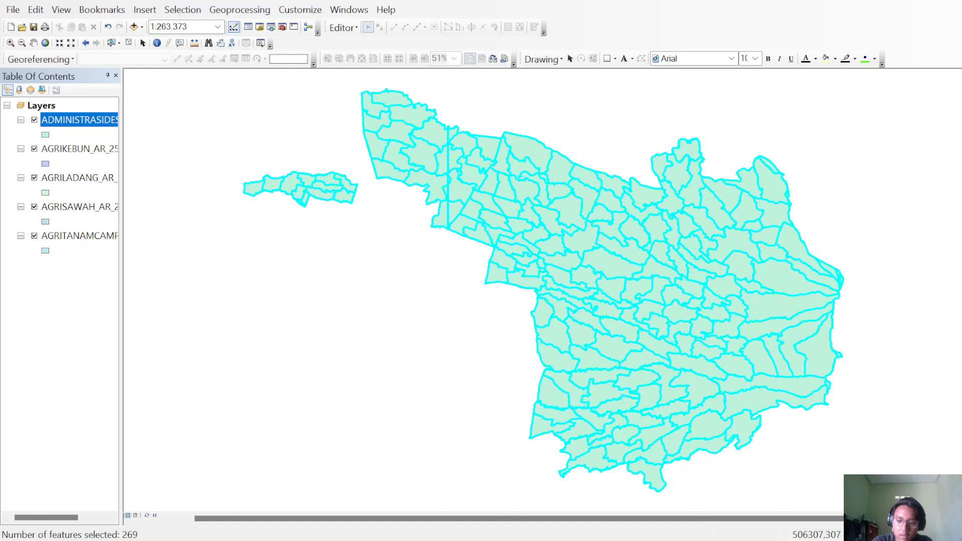
{"action": "left_click", "coordinate": [34, 120]}
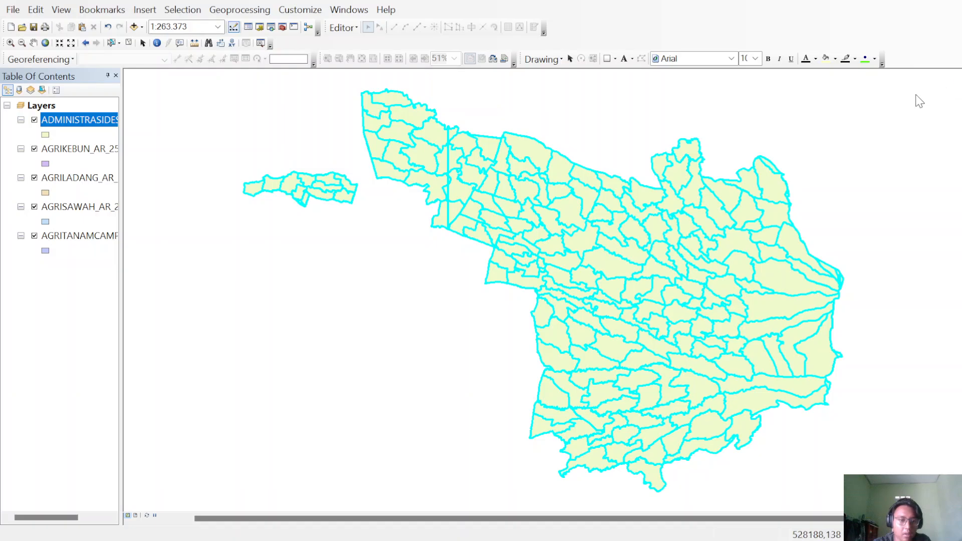
Examine the SPL desa rejosari land-unit map, its soil, slope and land-use layers, and its page layout
{"action": "left_click_drag", "start_coordinate": [389, 231], "coordinate": [375, 369]}
{"action": "scroll", "coordinate": [412, 287], "scroll_direction": "up", "scroll_amount": 3}
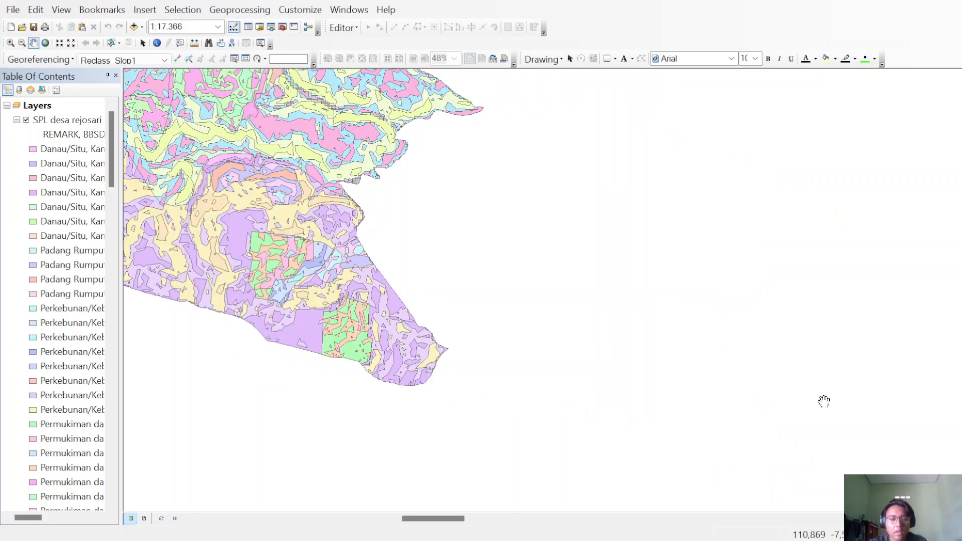
{"action": "left_click_drag", "start_coordinate": [378, 272], "coordinate": [689, 317]}
{"action": "scroll", "coordinate": [689, 317], "scroll_direction": "down", "scroll_amount": 2}
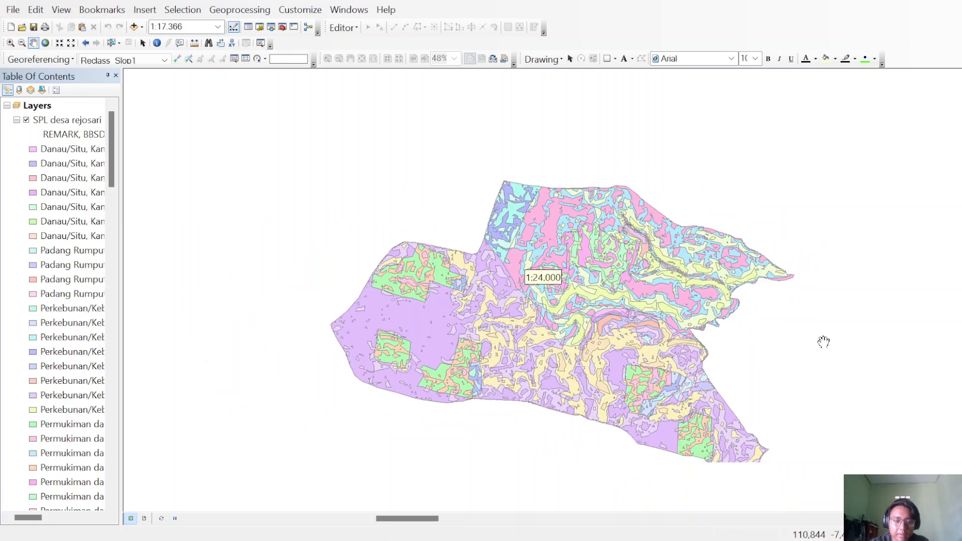
{"action": "scroll", "coordinate": [19, 320], "scroll_direction": "down", "scroll_amount": 15}
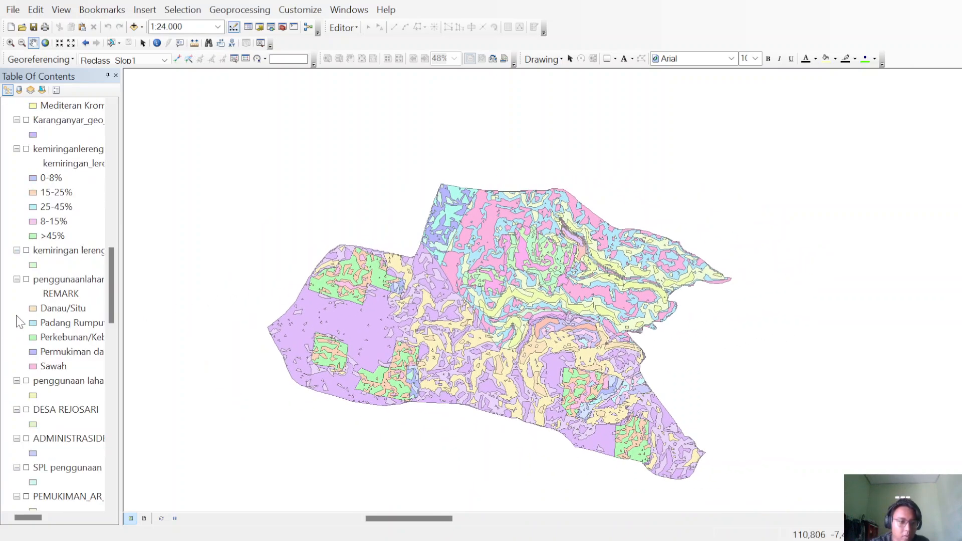
{"action": "scroll", "coordinate": [19, 321], "scroll_direction": "up", "scroll_amount": 6}
{"action": "scroll", "coordinate": [49, 337], "scroll_direction": "down", "scroll_amount": 3}
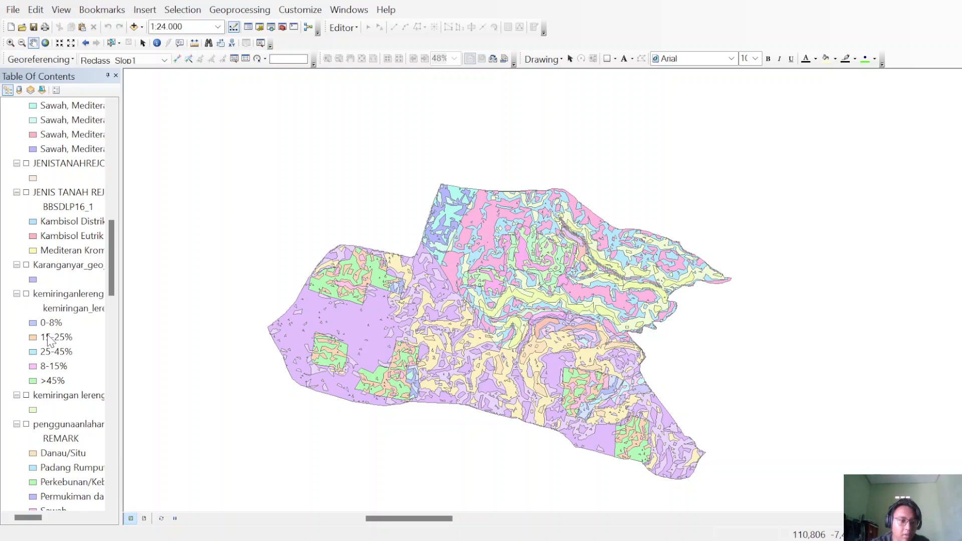
{"action": "scroll", "coordinate": [48, 340], "scroll_direction": "down", "scroll_amount": 12}
{"action": "scroll", "coordinate": [48, 340], "scroll_direction": "up", "scroll_amount": 12}
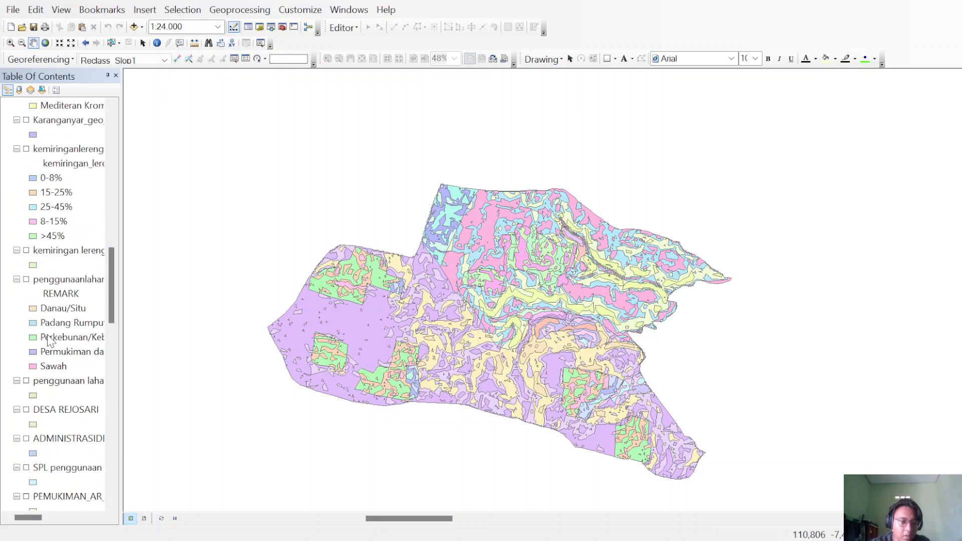
{"action": "scroll", "coordinate": [48, 340], "scroll_direction": "up", "scroll_amount": 12}
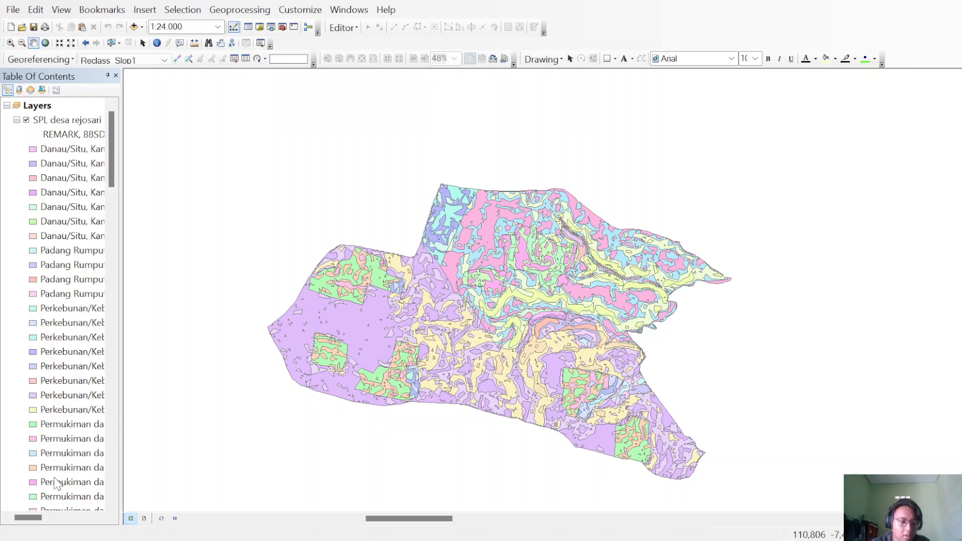
{"action": "left_click_drag", "start_coordinate": [28, 519], "coordinate": [27, 519]}
{"action": "scroll", "coordinate": [41, 241], "scroll_direction": "down", "scroll_amount": 15}
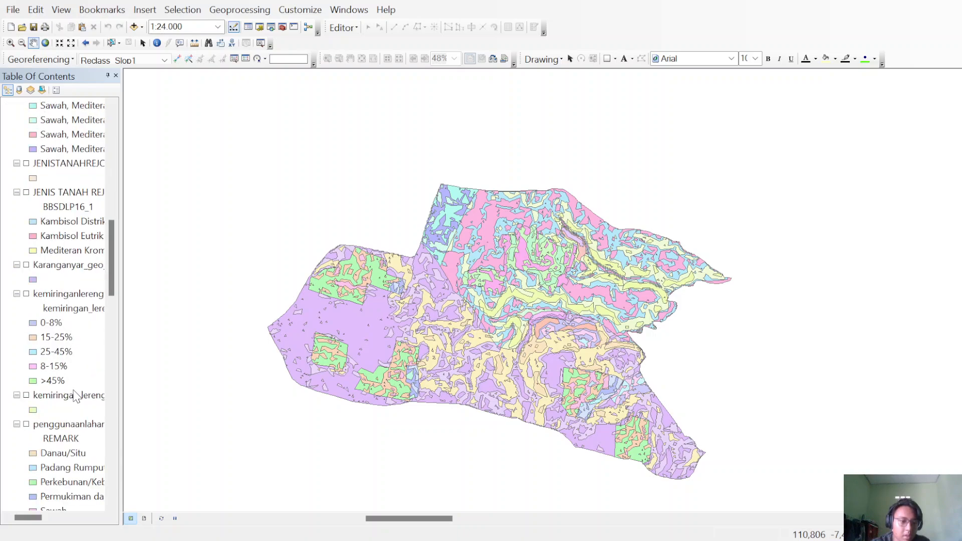
{"action": "scroll", "coordinate": [59, 299], "scroll_direction": "down", "scroll_amount": 3}
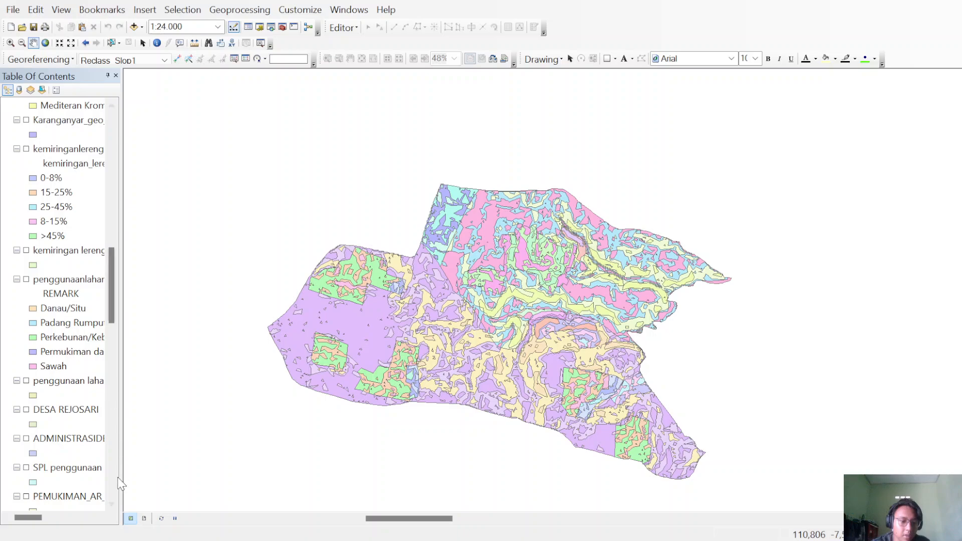
{"action": "left_click", "coordinate": [143, 518]}
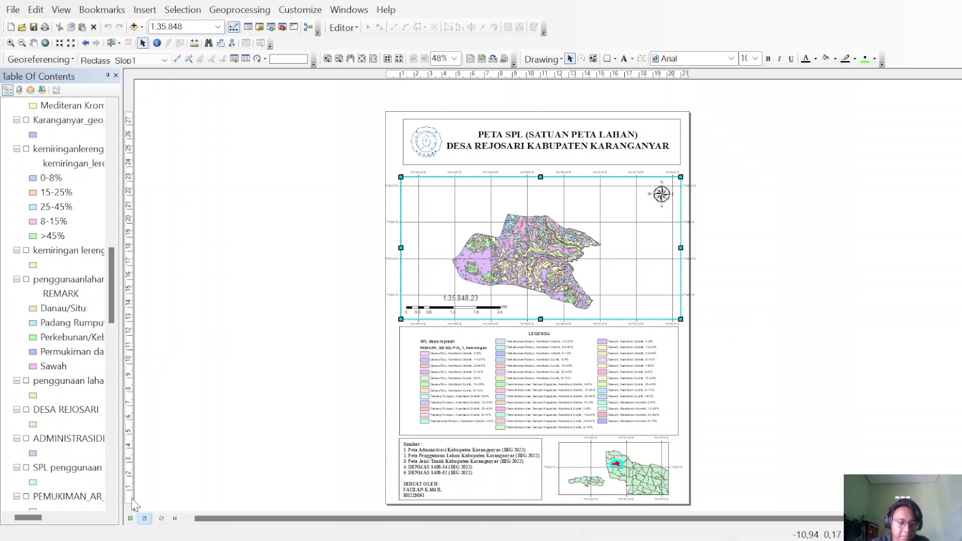
Set the SPL map's scale to 1:25.000 in the data view
{"action": "left_click", "coordinate": [130, 518]}
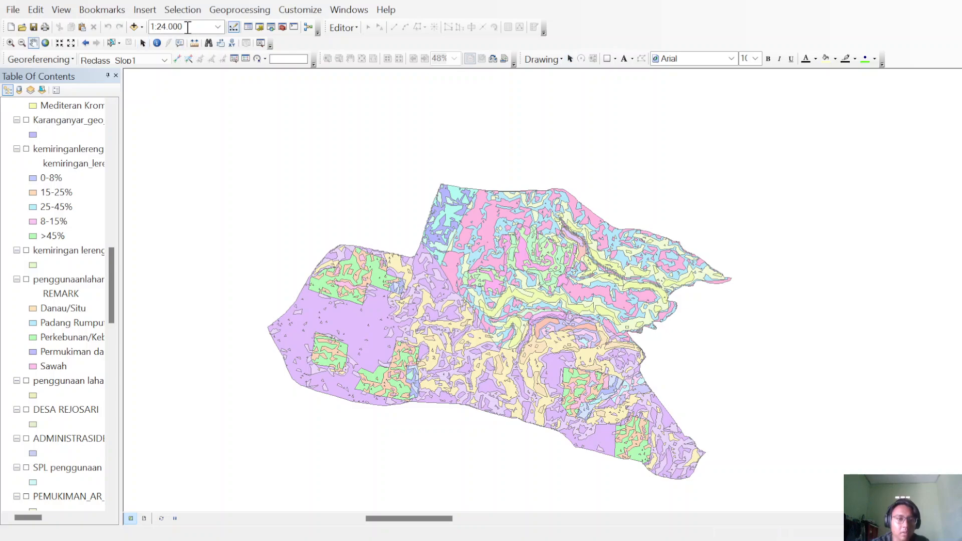
{"action": "left_click", "coordinate": [188, 27]}
{"action": "left_click", "coordinate": [167, 26]}
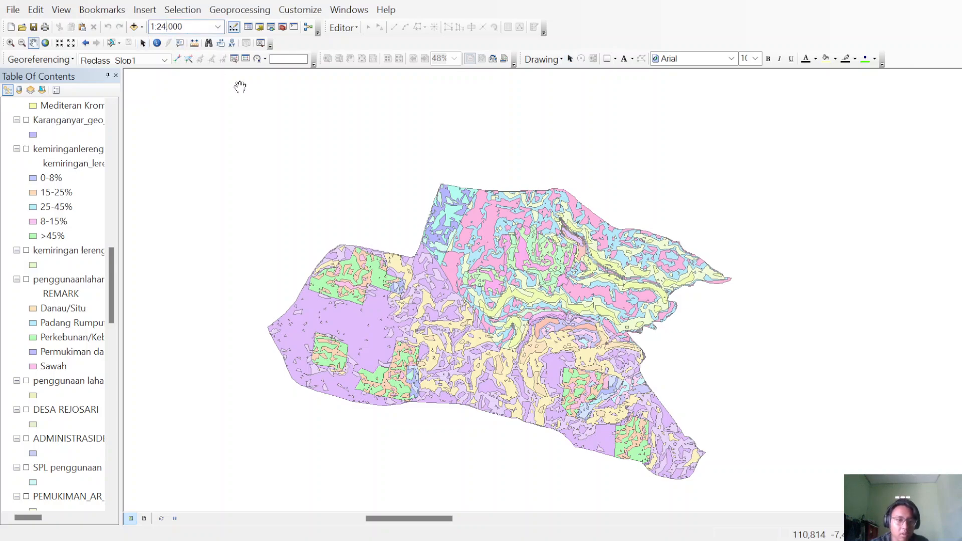
{"action": "key", "text": "BackSpace"}
{"action": "type", "text": "5."}
{"action": "key", "text": "Return"}
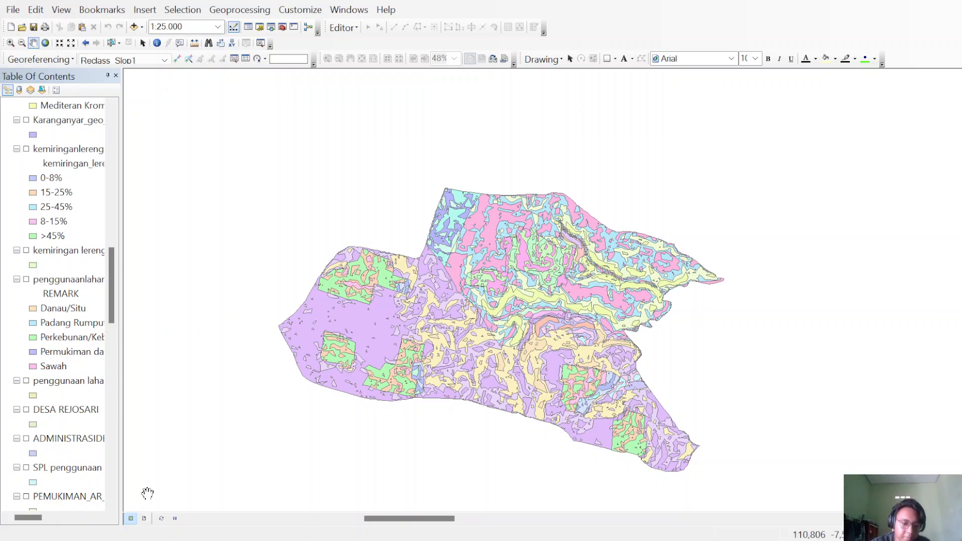
Set the main map's scale to 1:25.000 in the PETA SPL layout
{"action": "left_click", "coordinate": [144, 518]}
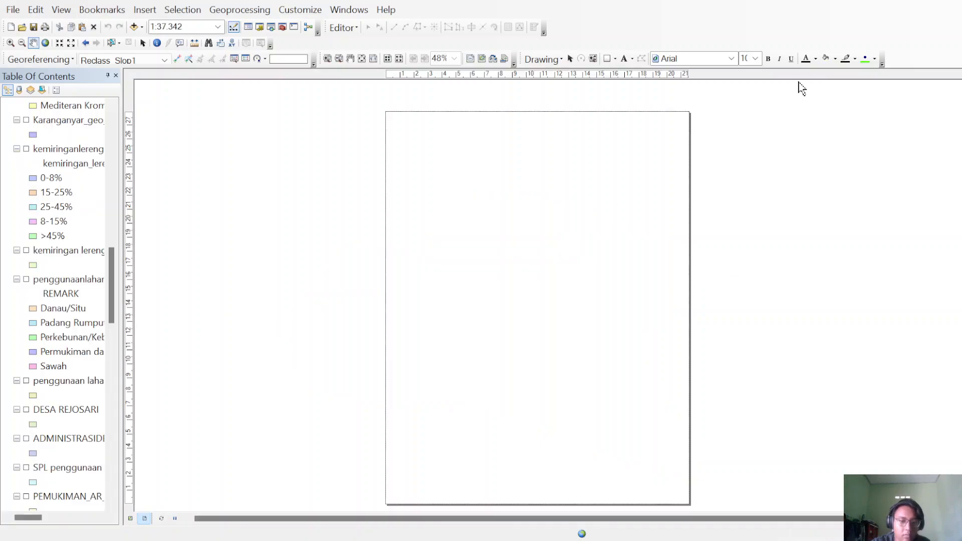
{"action": "left_click", "coordinate": [142, 42]}
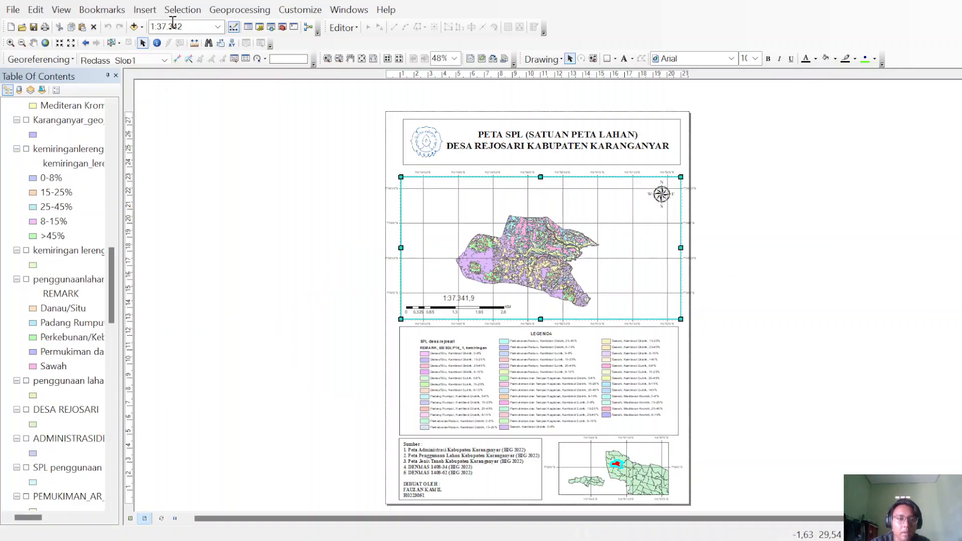
{"action": "left_click", "coordinate": [190, 30]}
{"action": "left_click", "coordinate": [191, 30]}
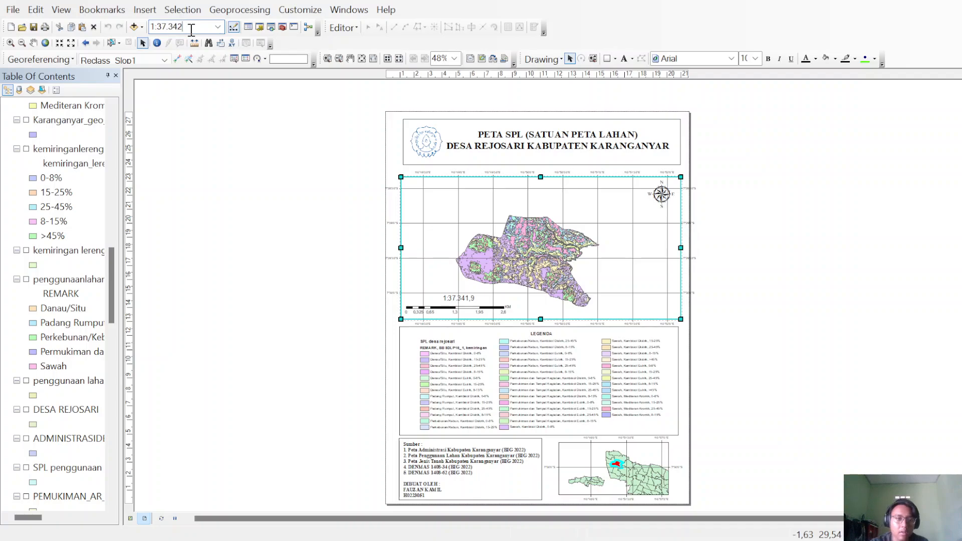
{"action": "key", "text": "BackSpace"}
{"action": "key", "text": "BackSpace"}
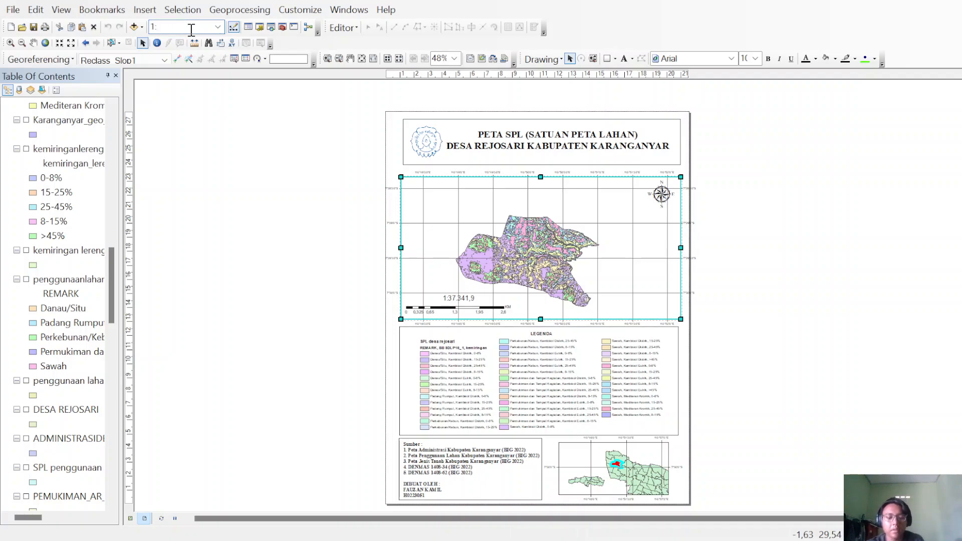
{"action": "type", "text": "25.000"}
{"action": "key", "text": "Return"}
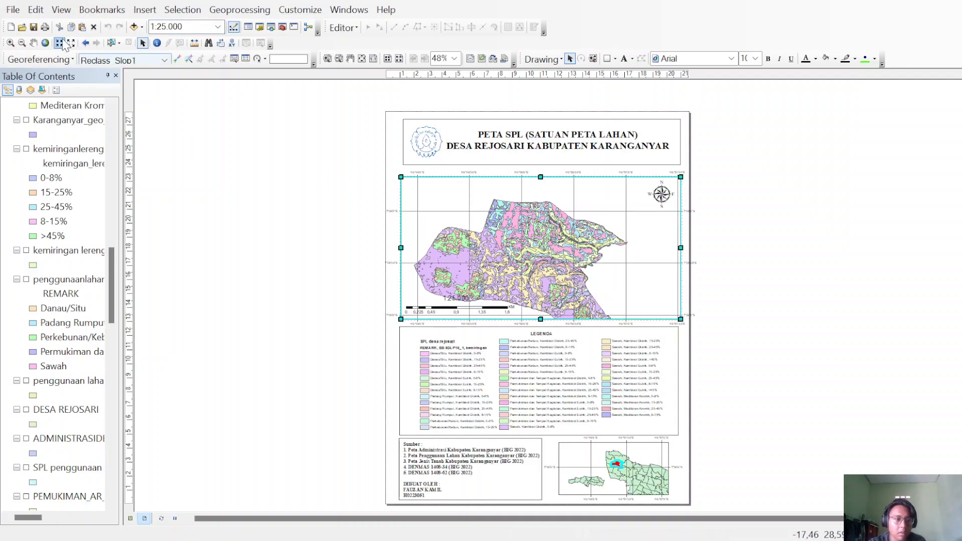
Pan the SPL map inside its frame so the whole village fits above the lower border and clear of the scale text
{"action": "left_click", "coordinate": [34, 43]}
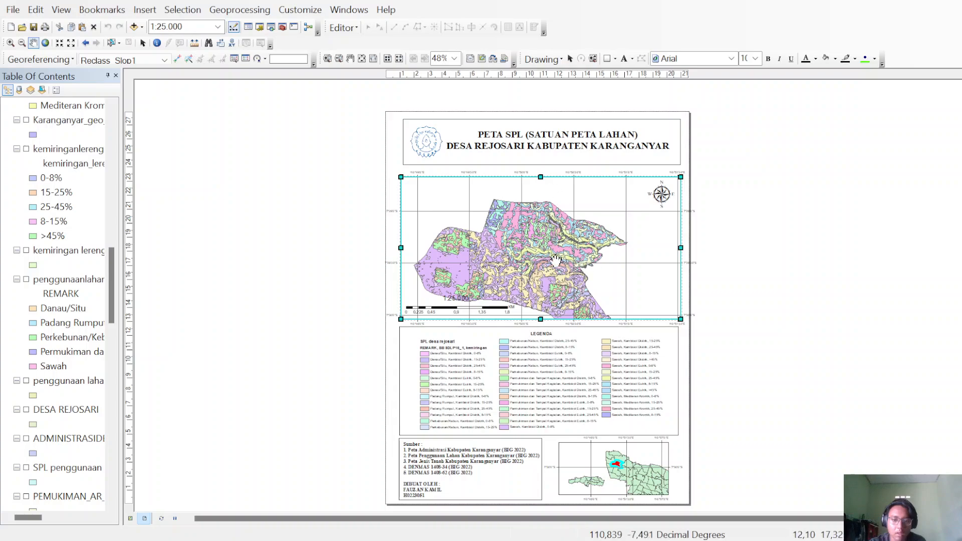
{"action": "left_click_drag", "start_coordinate": [528, 258], "coordinate": [564, 238]}
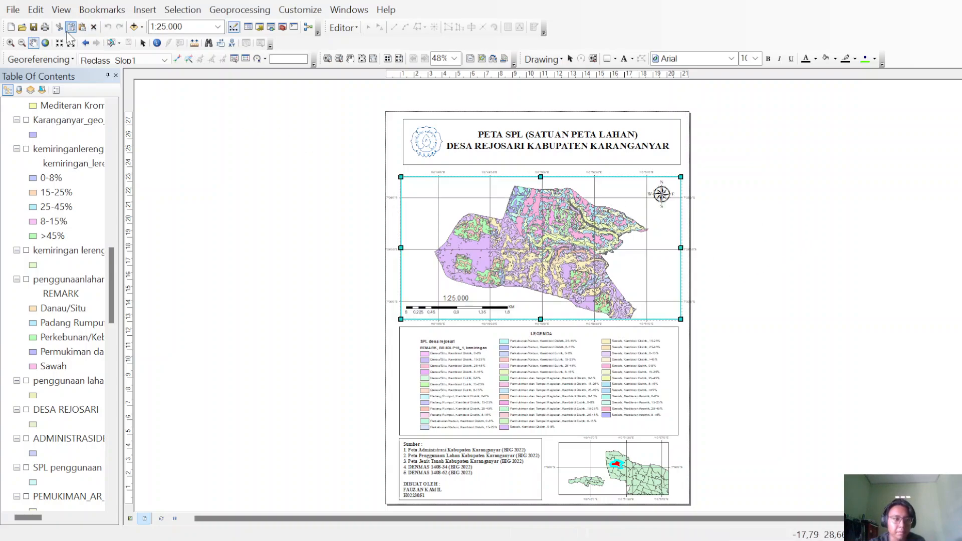
{"action": "left_click_drag", "start_coordinate": [576, 244], "coordinate": [575, 237]}
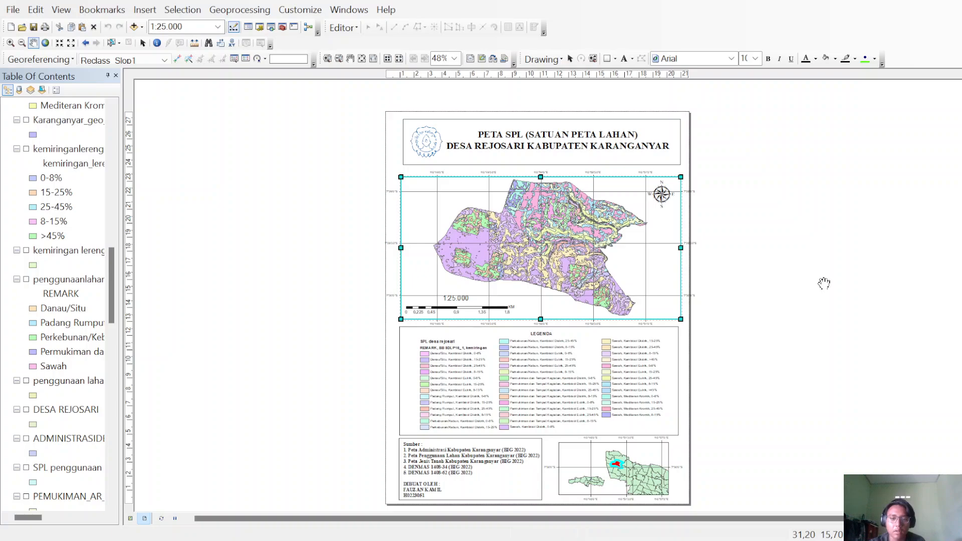